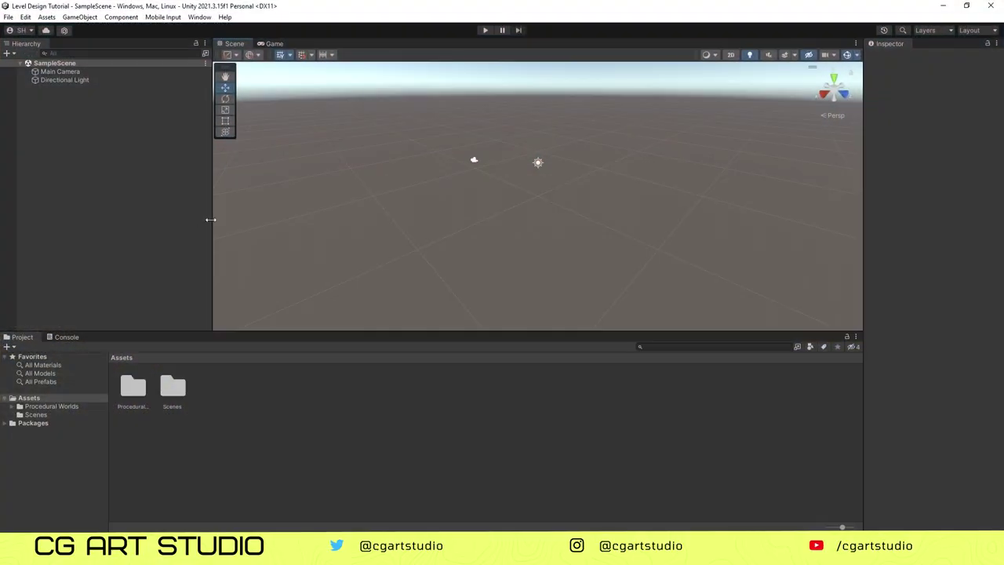
Step: Narrow the Hierarchy area and open the Procedural Worlds folder in the project assets
left_click_drag(210, 217, 134, 258)
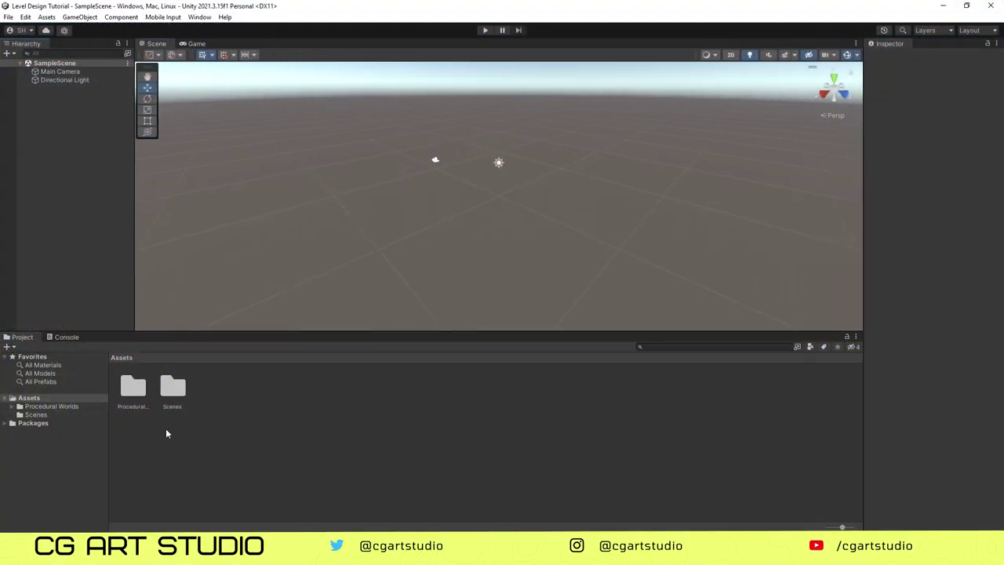
left_click(50, 408)
left_click(11, 406)
left_click(12, 407)
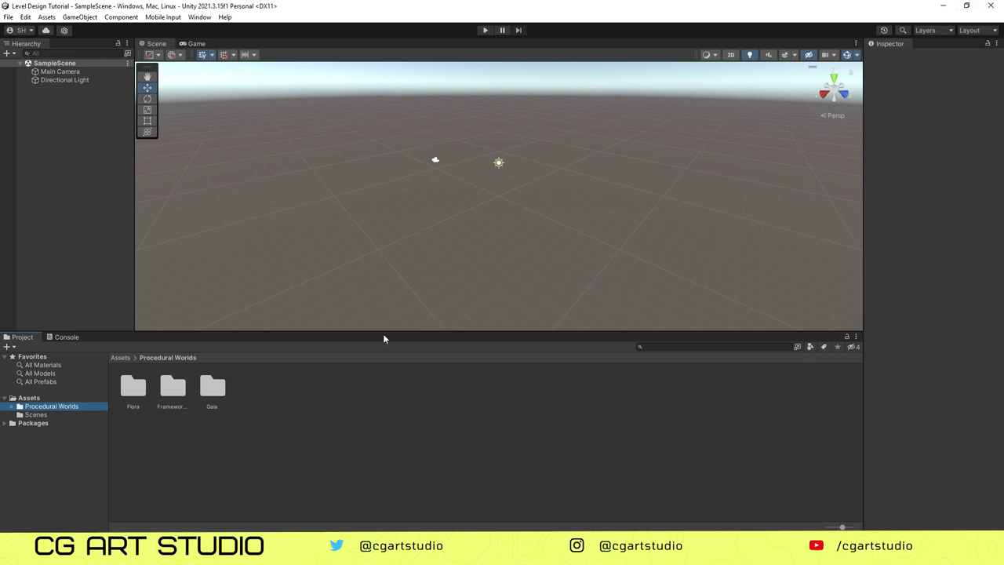
Step: Enlarge the Scene view by shrinking the Project area's height
left_click_drag(385, 331, 398, 429)
scroll(463, 320, "down", 6)
left_click_drag(463, 321, 473, 339, "alt")
scroll(474, 337, "down", 3)
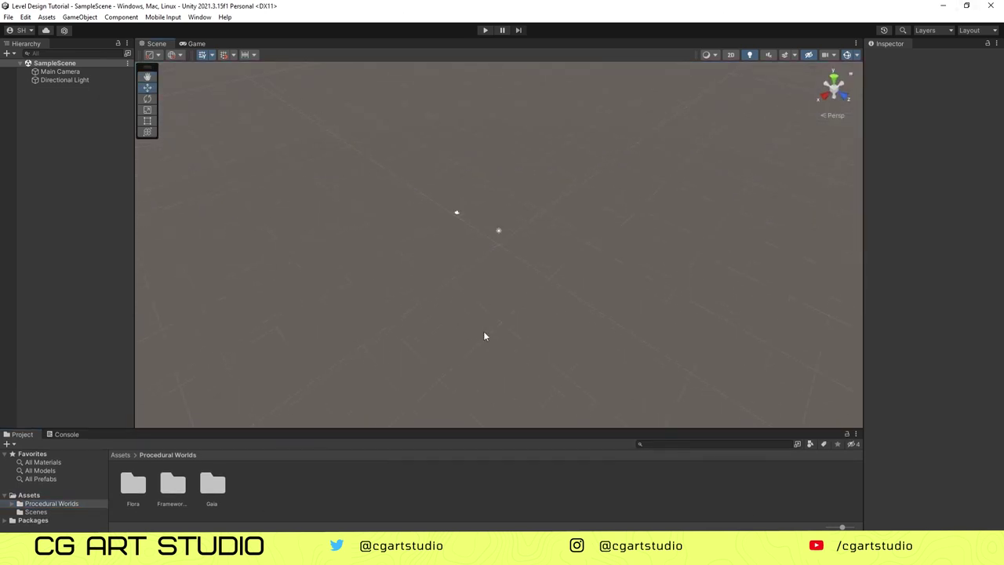
Step: Open the Gaia Manager from the Procedural Worlds tools and reposition its window over the scene
left_click(200, 17)
mouse_move(228, 86)
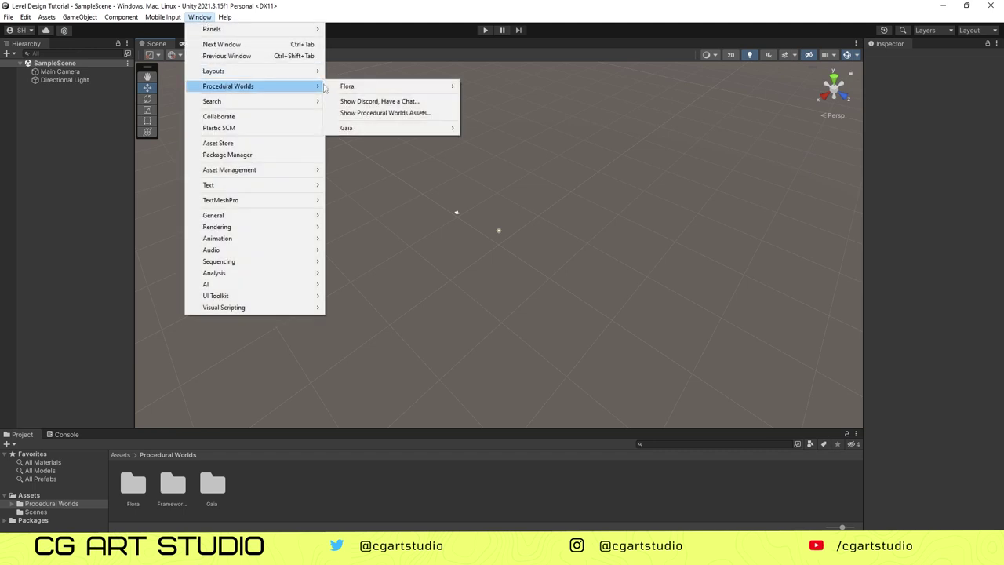
mouse_move(360, 128)
left_click(561, 129)
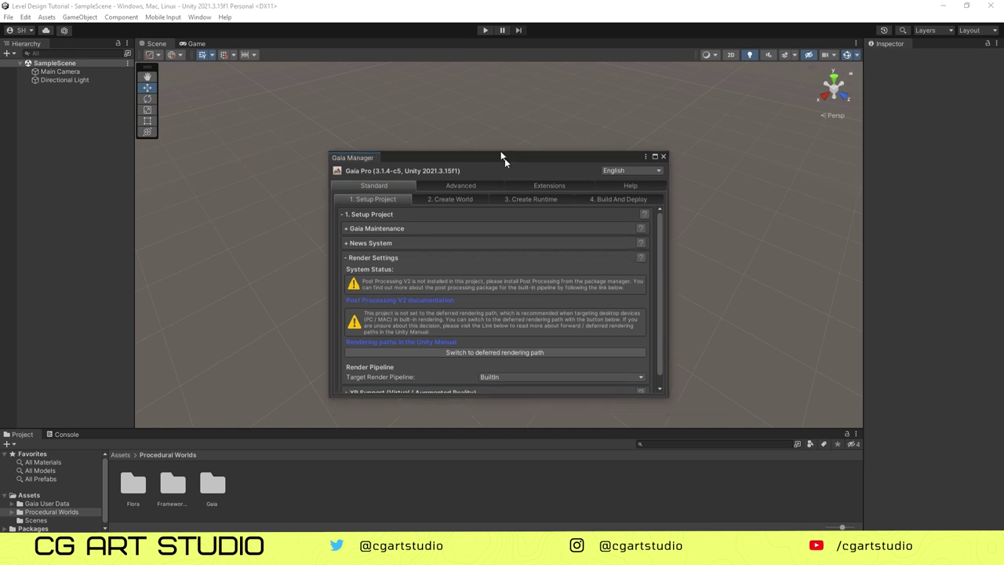
left_click_drag(506, 170, 486, 142)
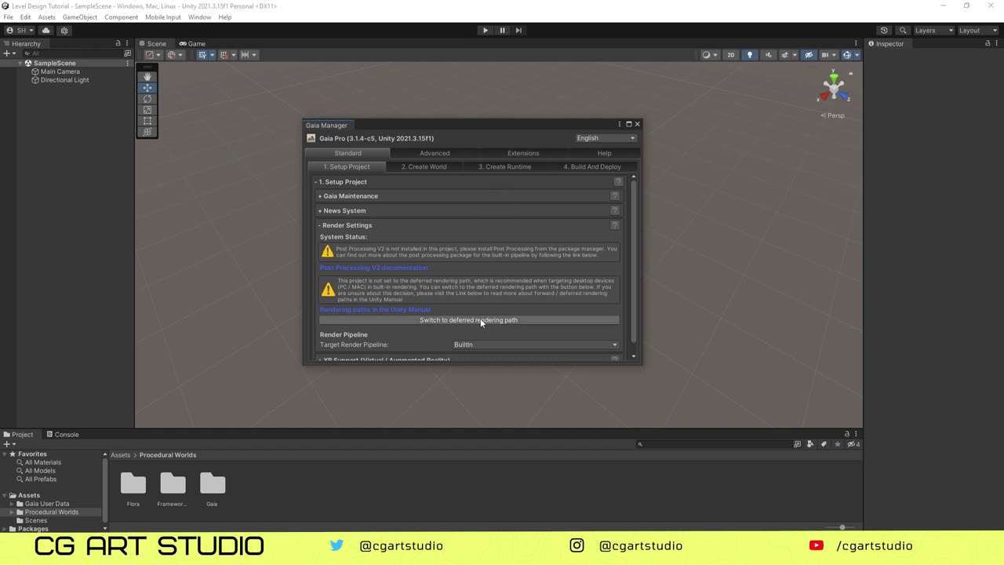
Step: Switch the project to the deferred rendering path and start maintenance in the Gaia Maintenance section
left_click(441, 321)
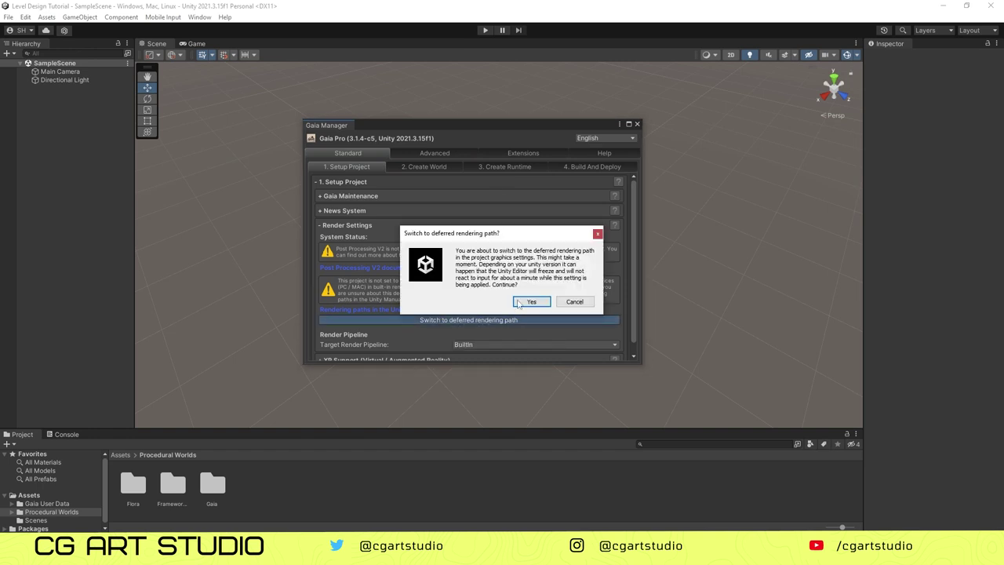
left_click(520, 301)
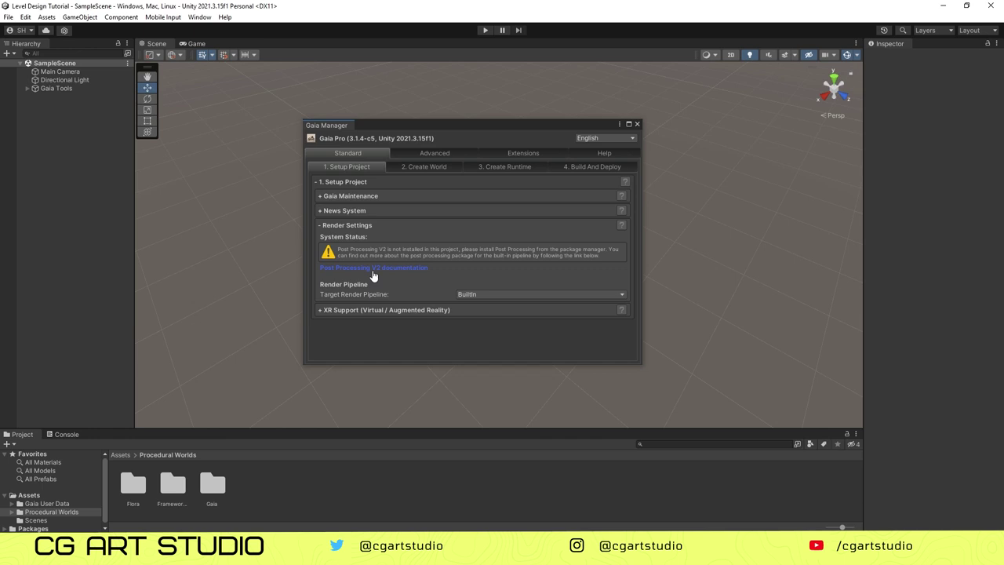
left_click(354, 196)
left_click(421, 231)
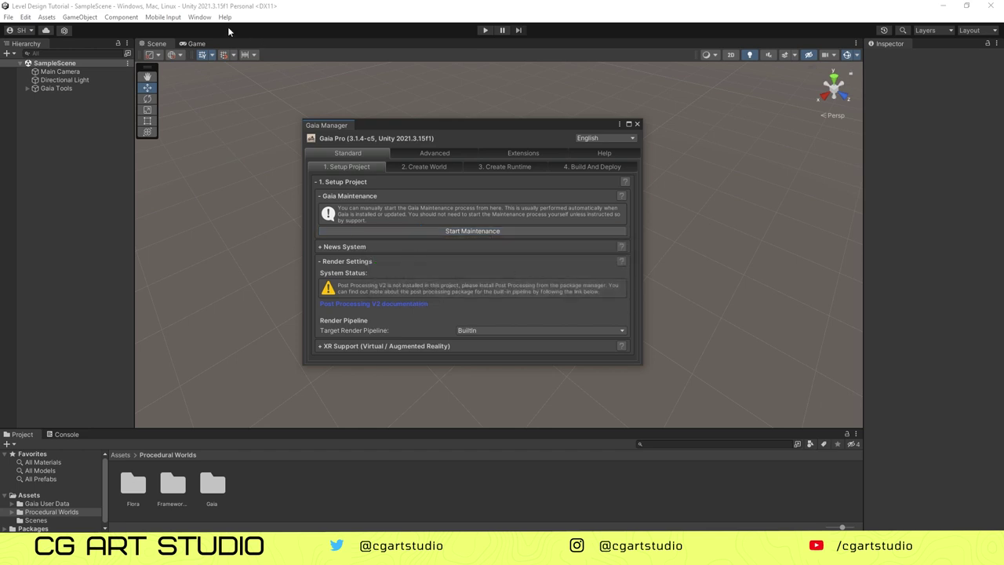
Step: Open the Package Manager and show the packages from the Unity Registry
left_click(199, 17)
left_click(248, 156)
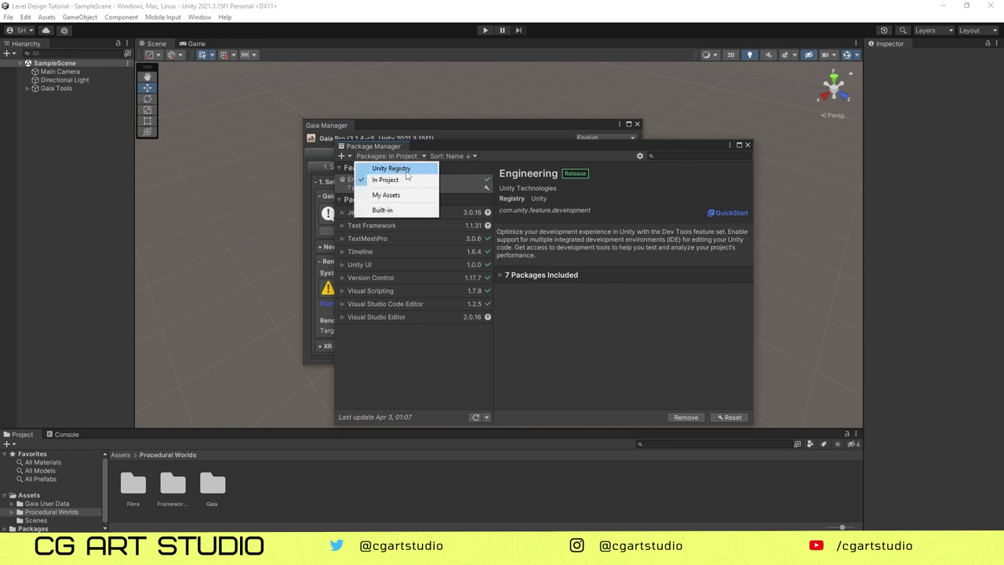
left_click(405, 171)
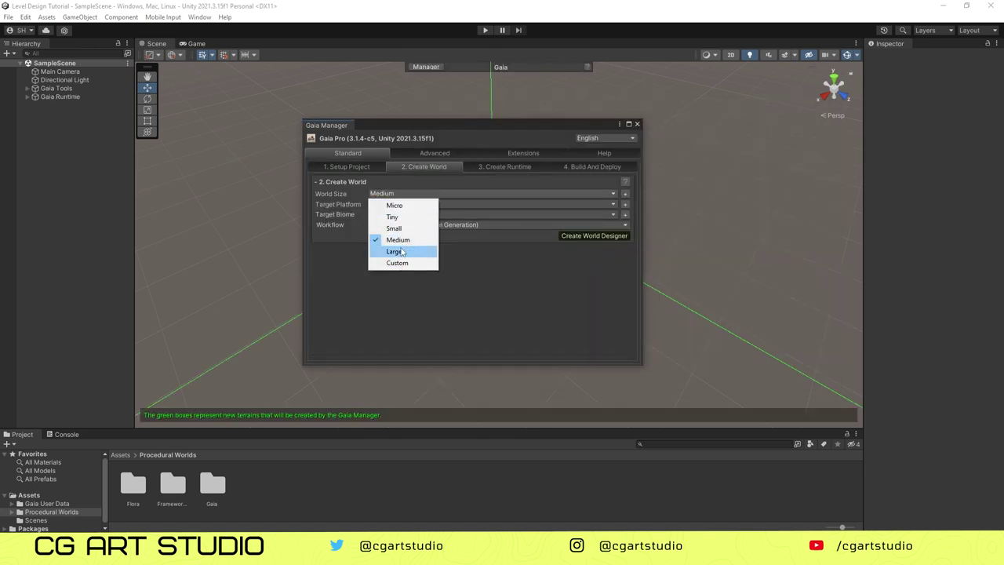
Step: Create terrains for a Large Desktop world with the Alpine Meadow biome and Manual with Stamper workflow, and close the Gaia Manager
left_click(392, 204)
left_click(392, 226)
left_click(393, 215)
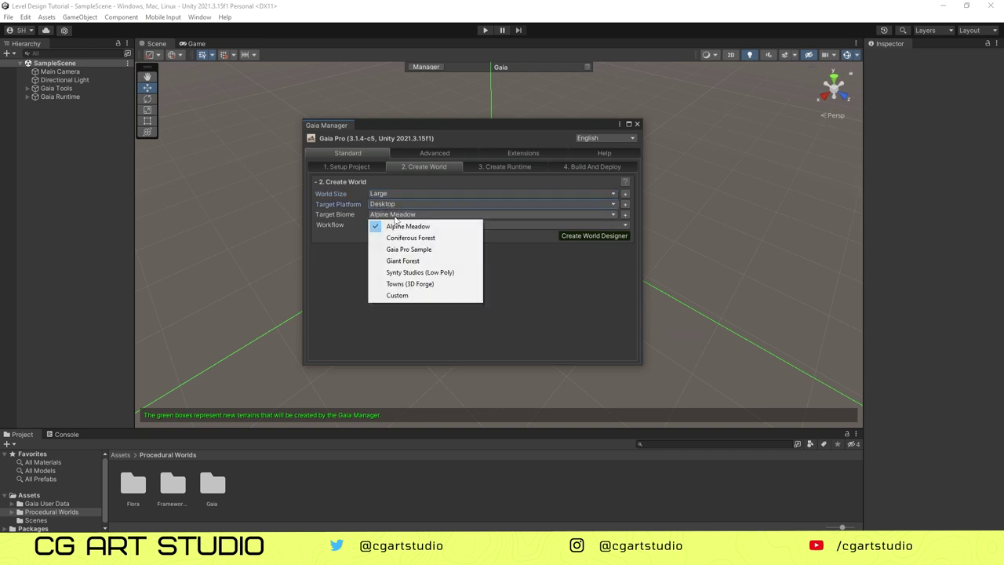
left_click(402, 227)
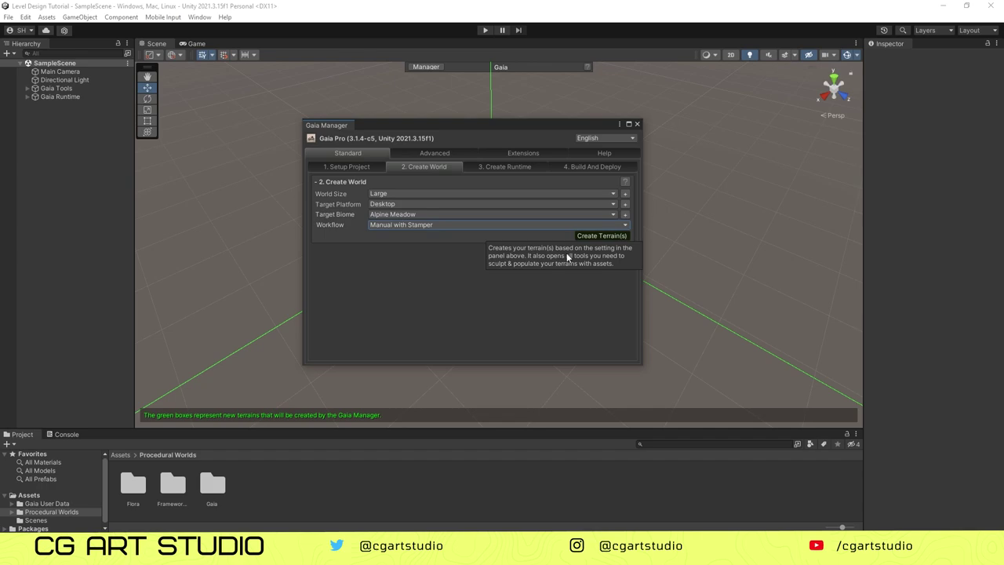
left_click(589, 235)
left_click(638, 124)
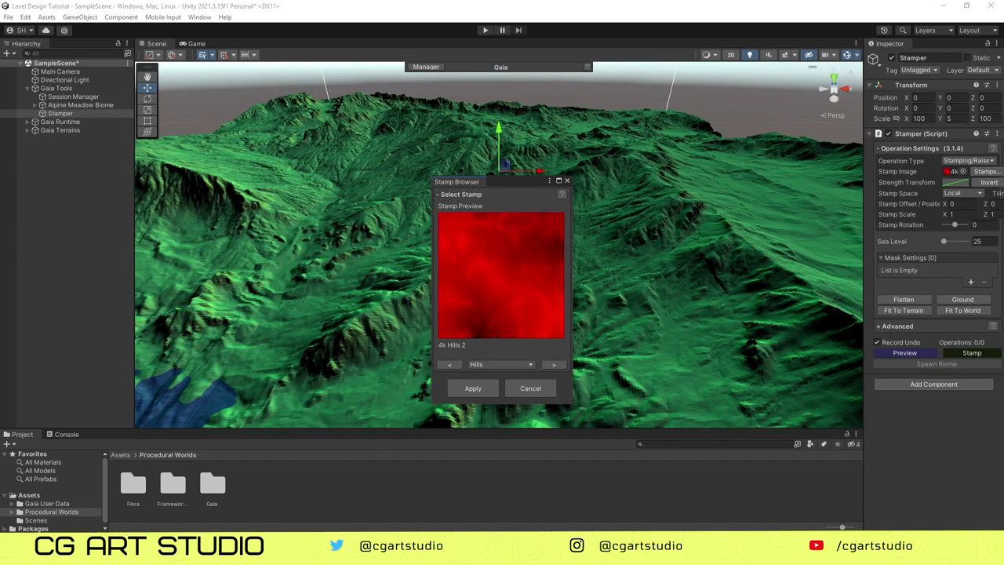
Step: Move the Stamp Browser off the terrain and preview the first stamp in the Islands category
left_click_drag(497, 182, 692, 178)
scroll(503, 199, "down", 5)
left_click_drag(503, 204, 461, 255, "alt")
left_click_drag(693, 177, 708, 118)
left_click(687, 302)
left_click(704, 323)
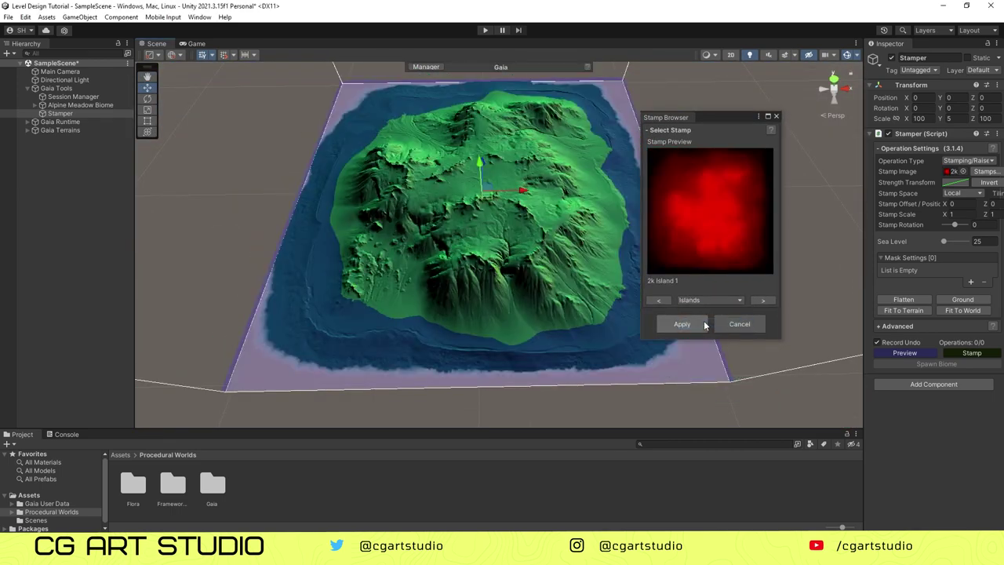
Step: Preview the different Hills stamps on the terrain, from the 2K versions through the 4K versions
left_click(709, 299)
left_click(701, 311)
left_click(763, 301)
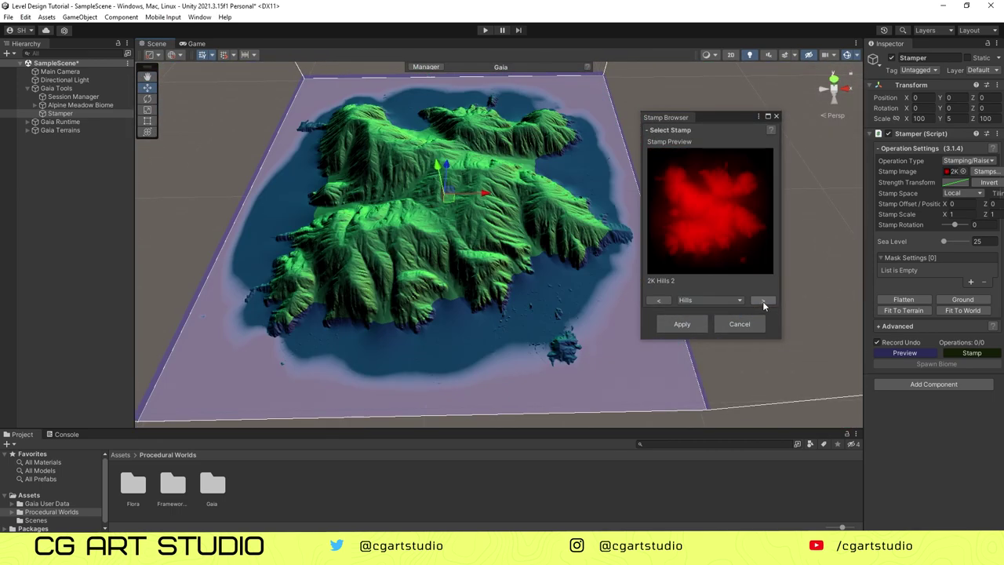
left_click(763, 302)
left_click(763, 302)
left_click(763, 301)
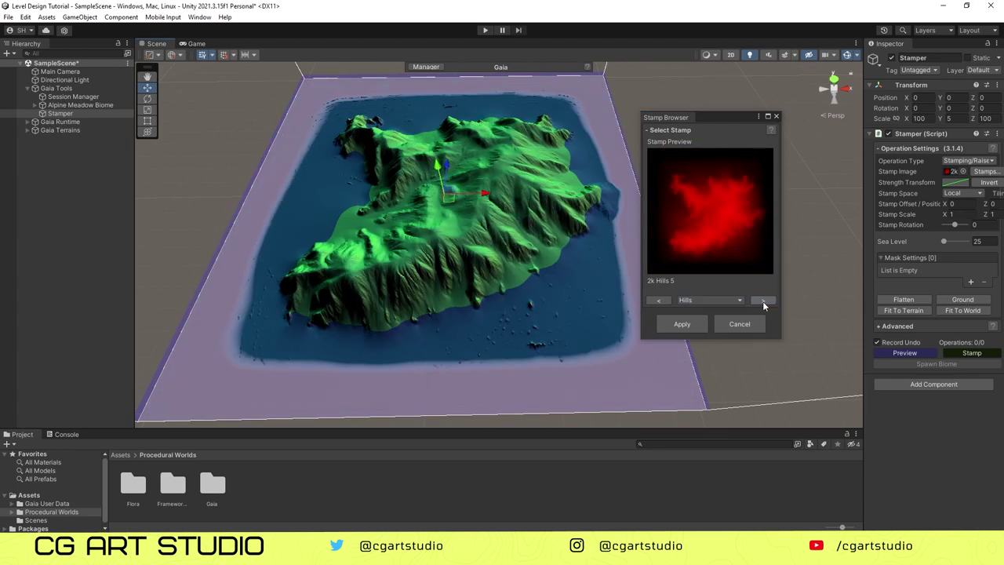
left_click(763, 301)
left_click(763, 301)
middle_click_drag(515, 269, 507, 271)
left_click(662, 303)
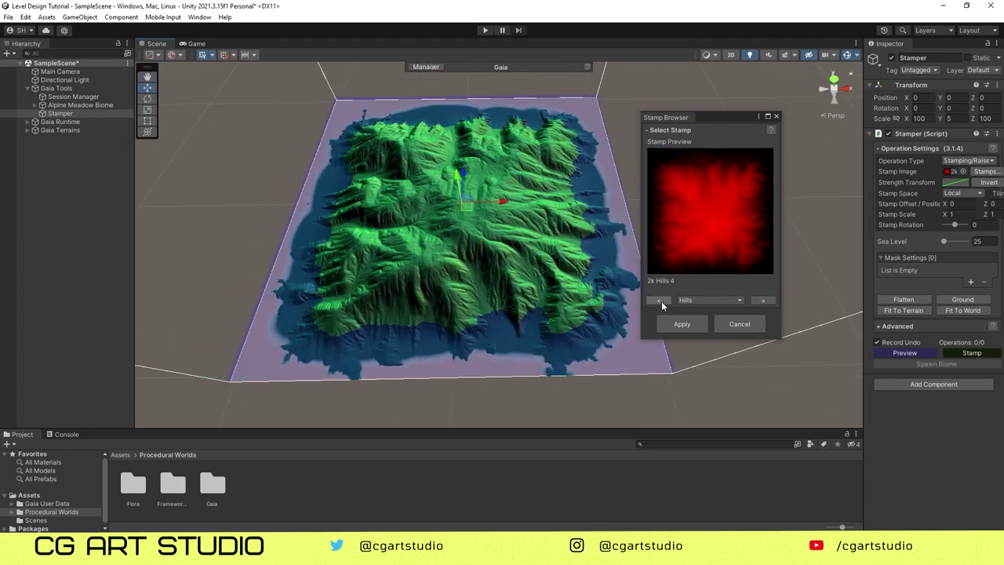
left_click(766, 303)
left_click(766, 303)
left_click(767, 303)
left_click(666, 301)
left_click(666, 301)
left_click(762, 302)
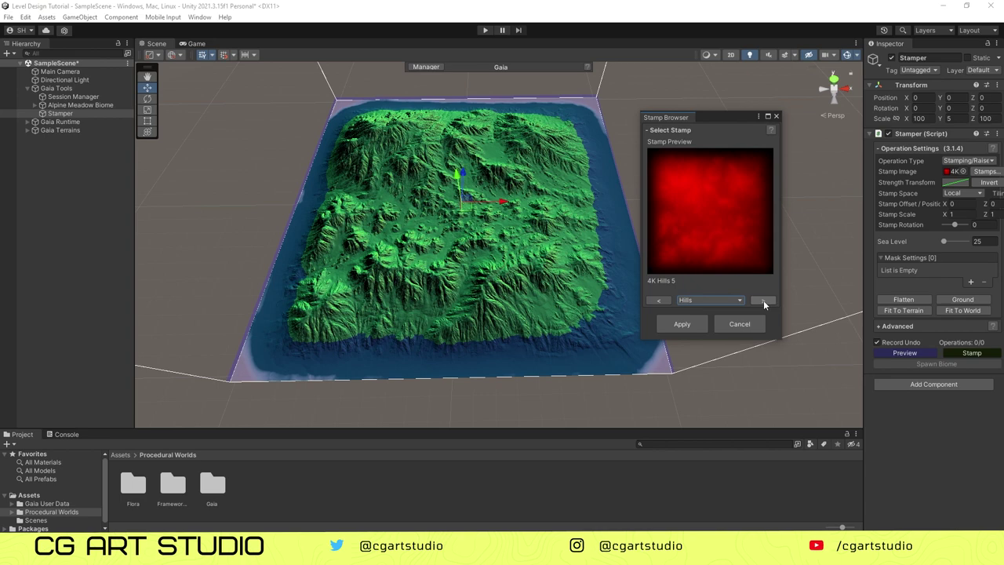
Step: Return to the Islands category and preview its stamps up to 4k Island 5
left_click(710, 300)
left_click(699, 327)
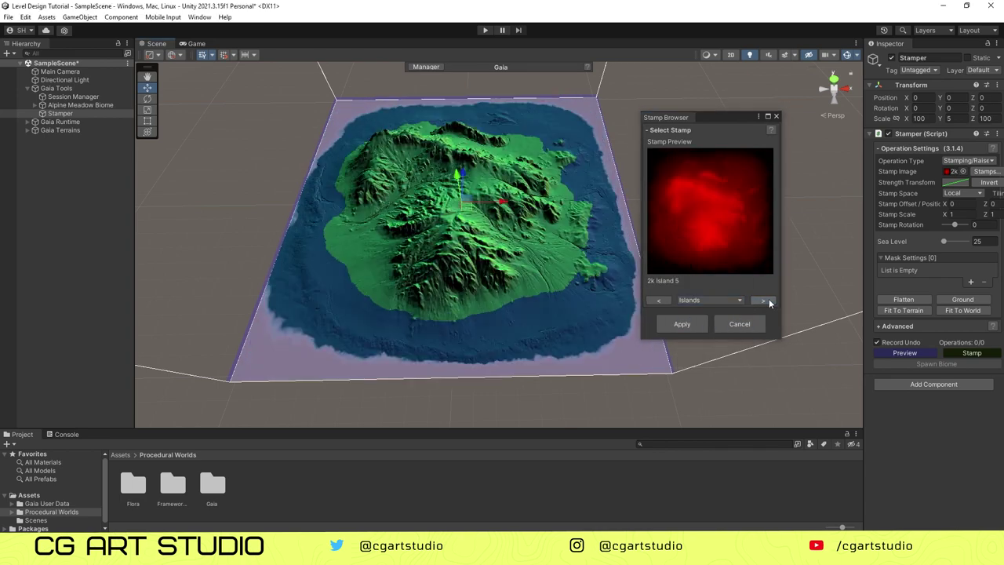
left_click(765, 301)
left_click(763, 301)
left_click(762, 301)
left_click(760, 302)
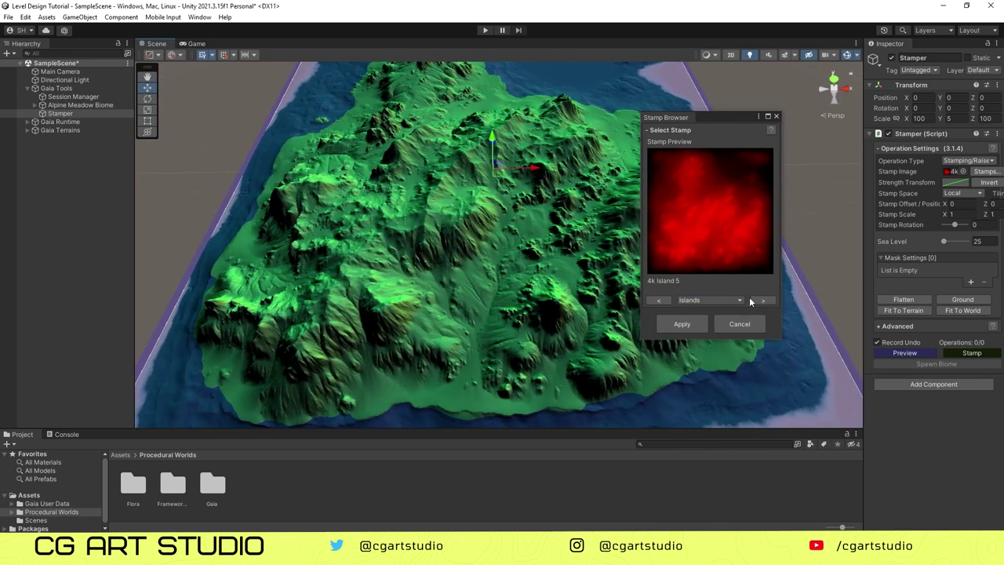
Step: Preview the Mesas stamps up to 4k Mesa 4 and examine their terrain shapes from several angles
left_click(710, 299)
left_click(699, 332)
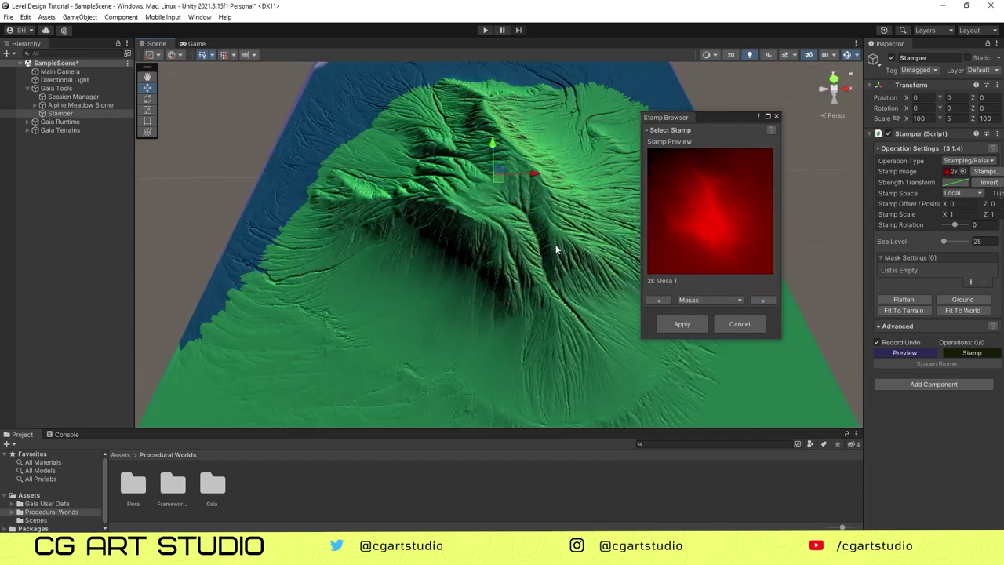
left_click(762, 302)
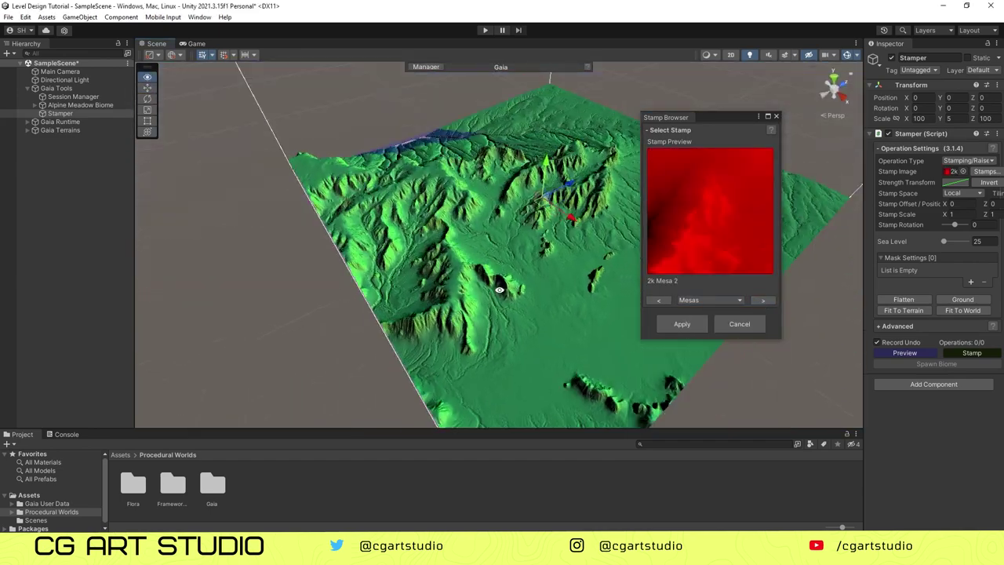
left_click(763, 302)
left_click_drag(486, 302, 424, 308, "alt")
left_click(770, 303)
scroll(472, 260, "down", 4)
left_click(763, 302)
left_click(763, 301)
left_click(763, 301)
left_click(757, 303)
left_click(757, 302)
left_click_drag(503, 306, 308, 265, "alt")
left_click(771, 301)
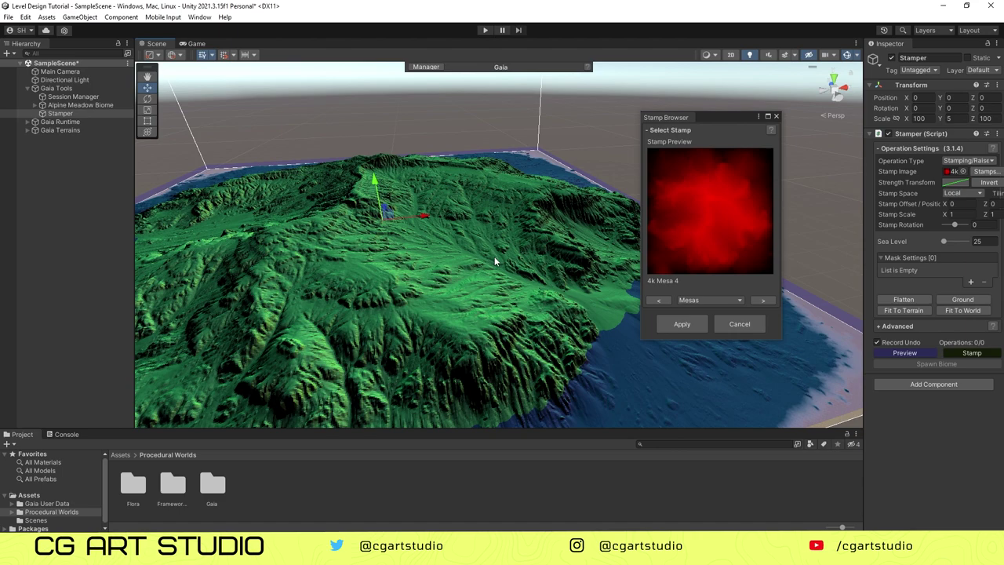
left_click_drag(497, 261, 455, 333, "alt")
Step: Choose the 4k Mountain 4 stamp from the Mountains category for the terrain
left_click(710, 300)
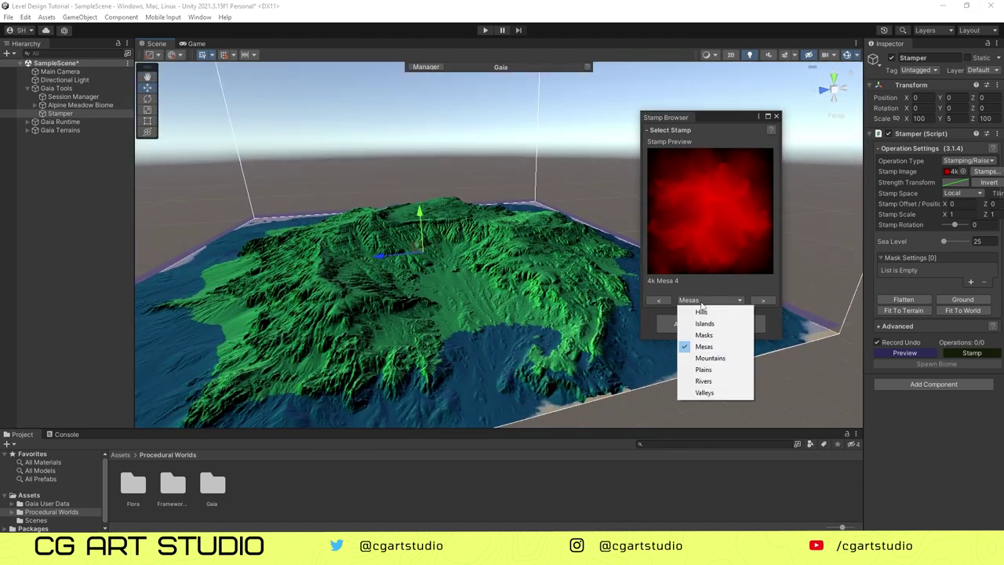
left_click(710, 358)
left_click(765, 302)
left_click(766, 301)
left_click(765, 302)
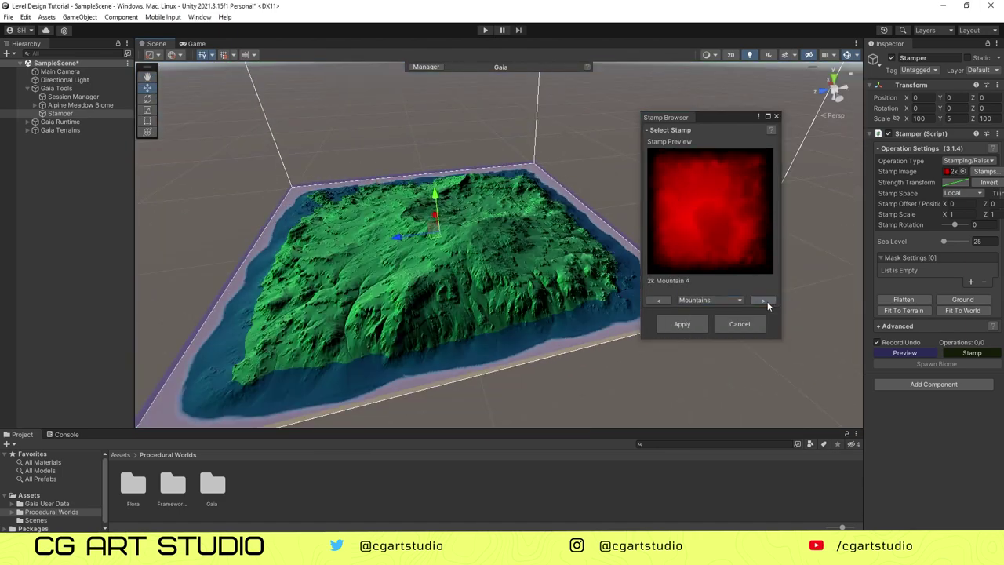
left_click(765, 302)
left_click(764, 301)
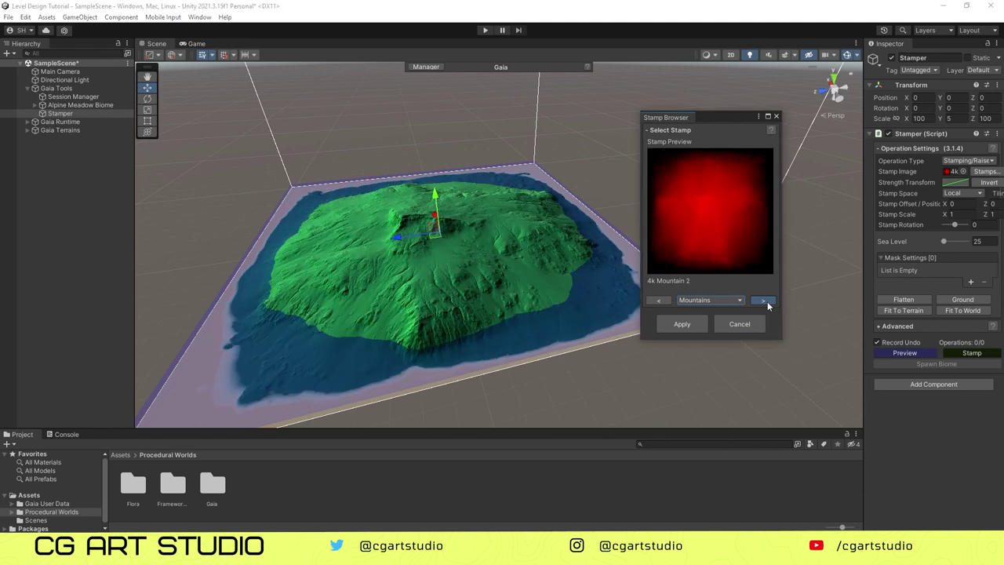
left_click(768, 303)
left_click(767, 304)
scroll(462, 254, "up", 3)
left_click_drag(462, 254, 436, 289, "alt")
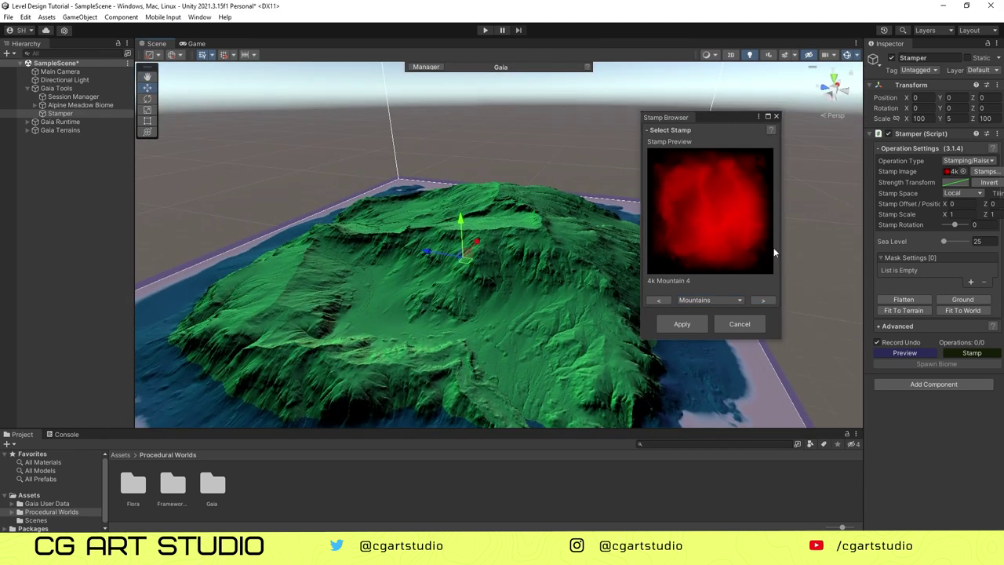
Step: Reshape the stamper's Strength Transform curve by adding a raised key near its middle and easing its upper end
left_click(952, 183)
mouse_move(980, 205)
left_mouse_down()
mouse_move(979, 252)
mouse_move(968, 210)
left_mouse_up()
right_click(932, 277)
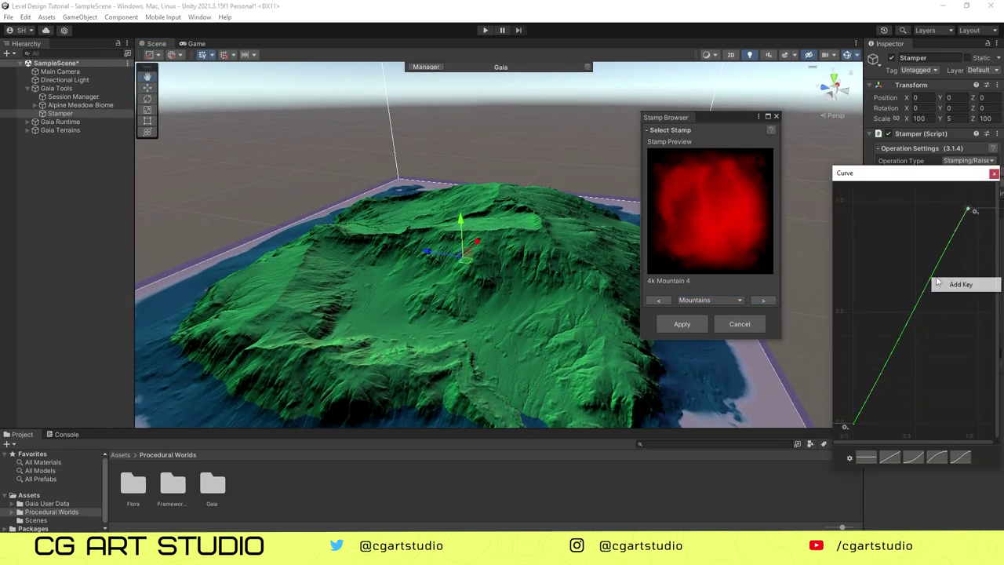
left_click(938, 284)
left_click_drag(932, 279, 935, 251)
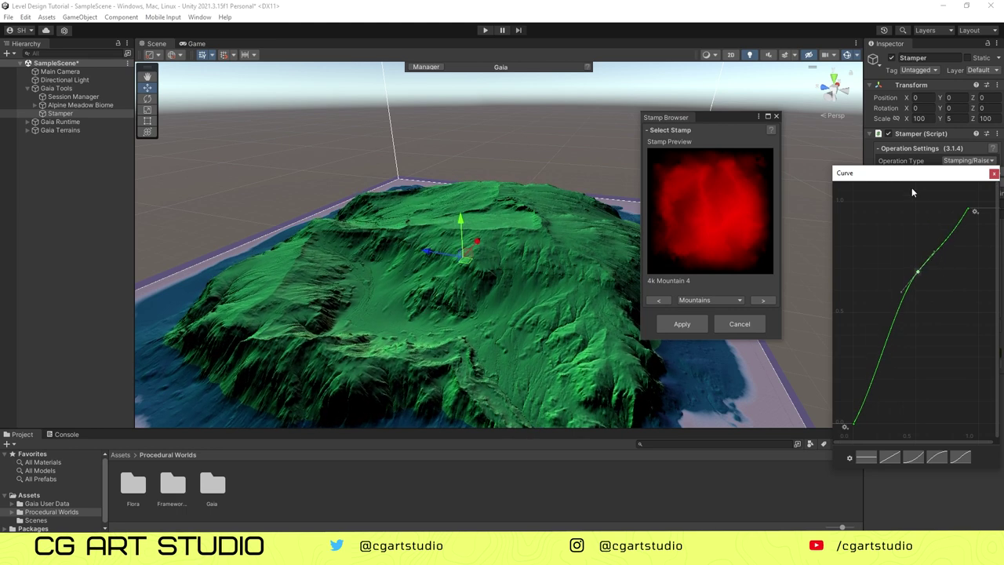
left_click_drag(945, 174, 832, 121)
left_click_drag(828, 177, 815, 165)
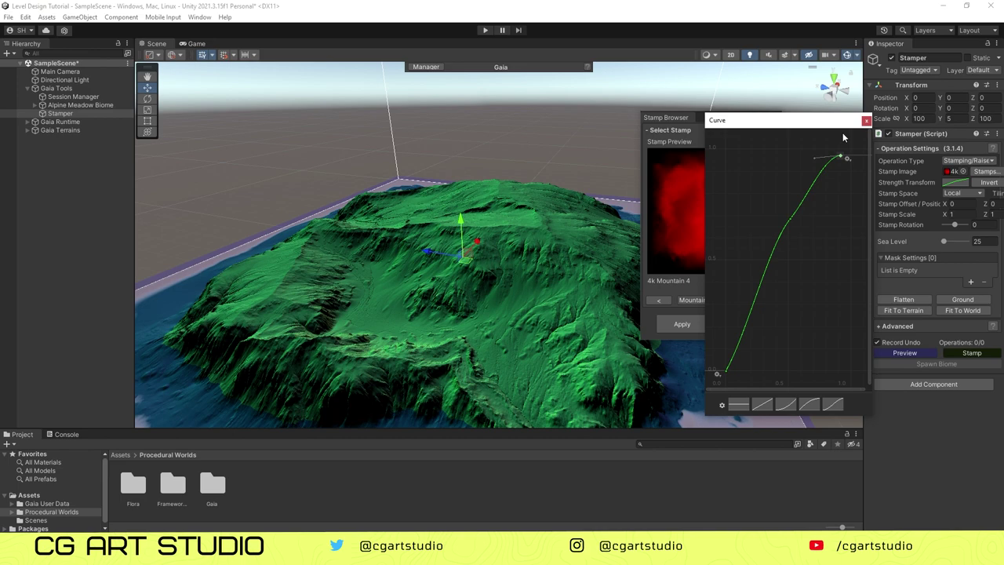
left_click(866, 120)
Step: Stamp the mountain shape onto the terrain and set the sea level to 10
left_click(962, 353)
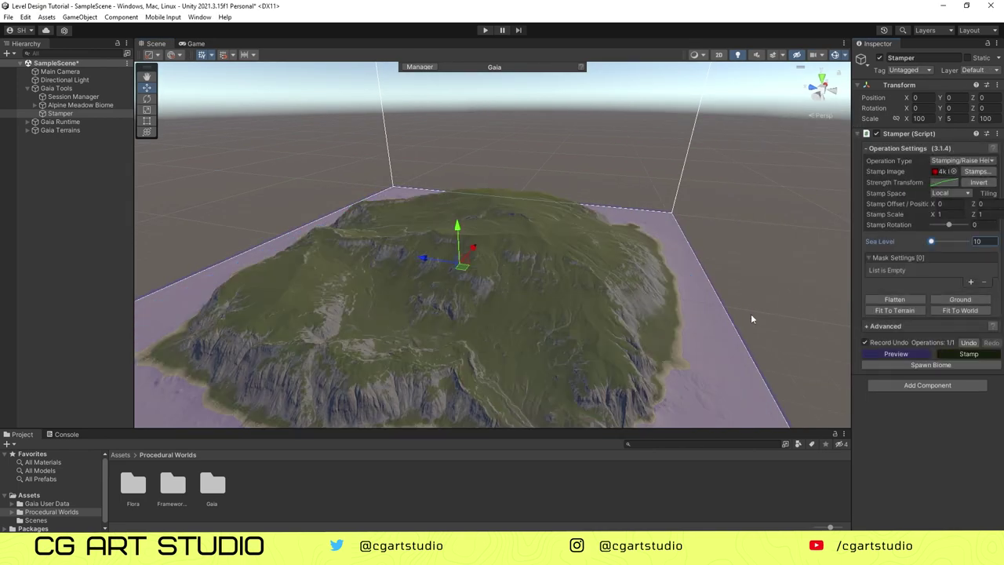
scroll(502, 285, "up", 4)
left_click_drag(501, 285, 589, 300, "alt")
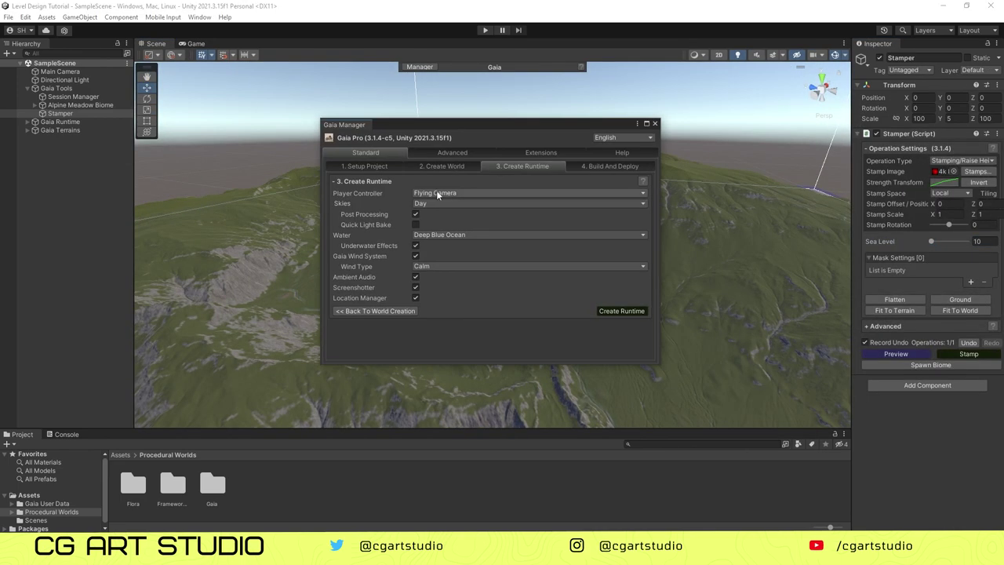
Step: Set the runtime's player controller to First Person and its skies to Procedural Worlds Sky
left_click(438, 193)
left_click(468, 208)
left_click(445, 204)
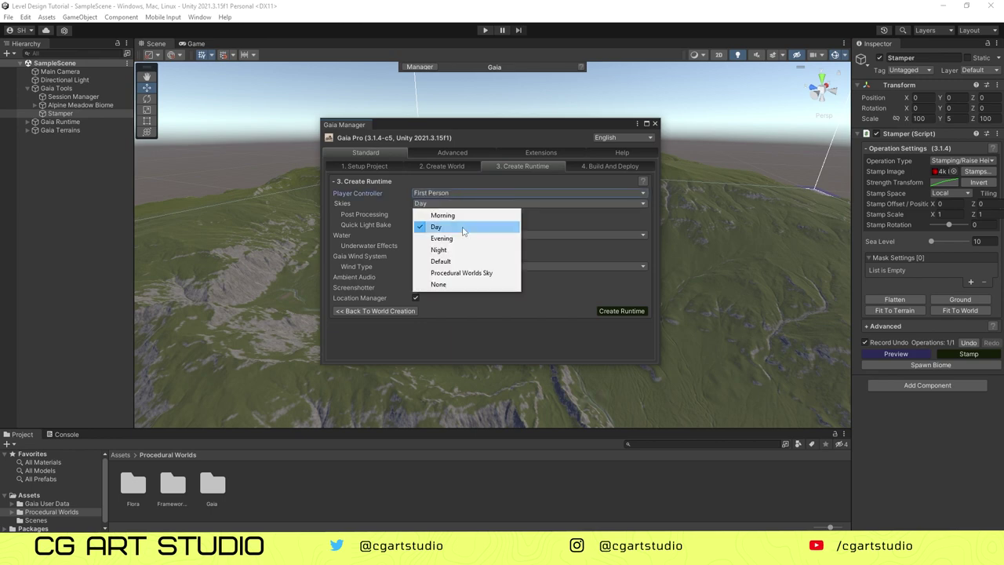
left_click(462, 273)
Step: Keep Deep Blue Ocean as the water type and create the runtime
left_click(463, 235)
left_click(552, 347)
left_click(615, 312)
left_click(539, 300)
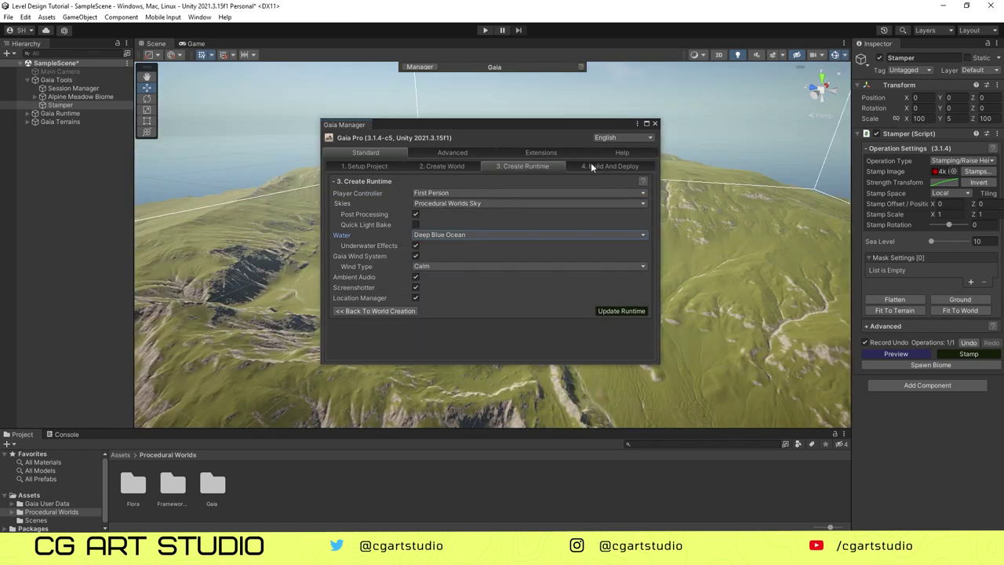
Step: Close the Gaia Manager and save the scene
left_click(656, 124)
scroll(529, 246, "down", 6)
right_click_drag(529, 246, 490, 225)
key("ctrl+s")
Step: Focus the scene view on the Gaia Player inside Gaia Runtime and look at its surroundings
left_click(27, 114)
double_click(81, 132)
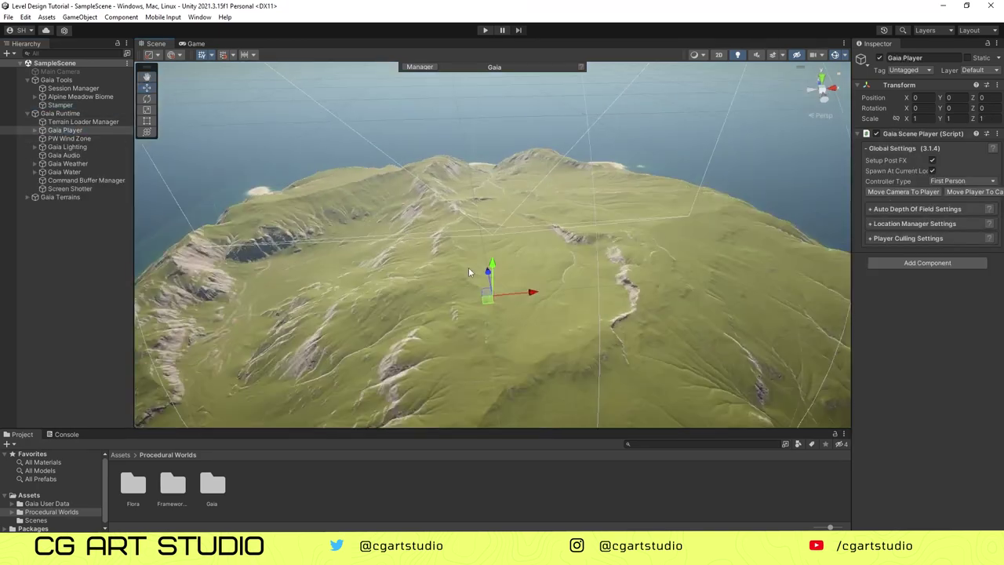
scroll(464, 243, "up", 5)
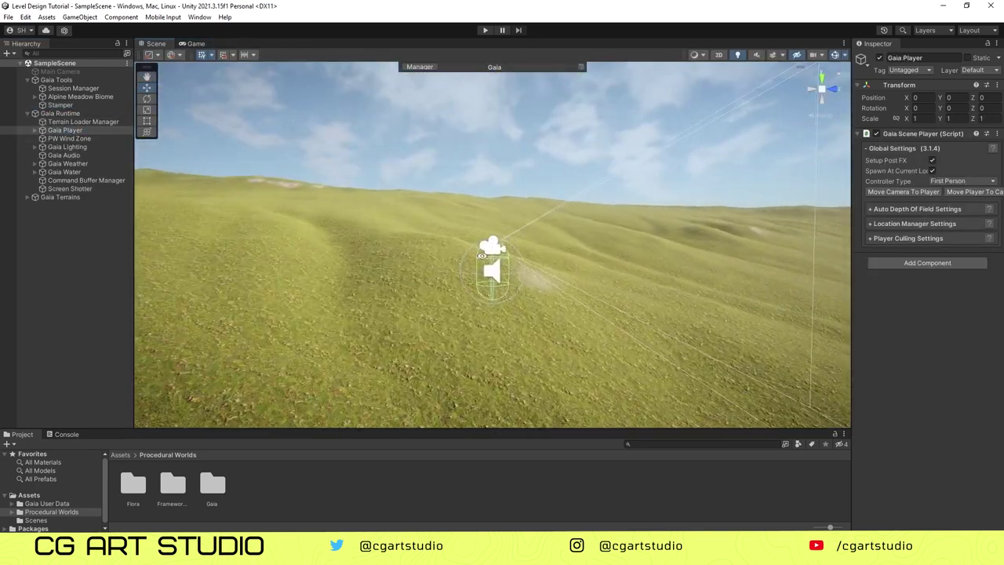
left_click_drag(464, 242, 712, 302, "alt")
Step: Spawn the Alpine Meadow Biome with all its spawners enabled and check the vegetation and buildings over the island
left_click(28, 114)
left_click(80, 96)
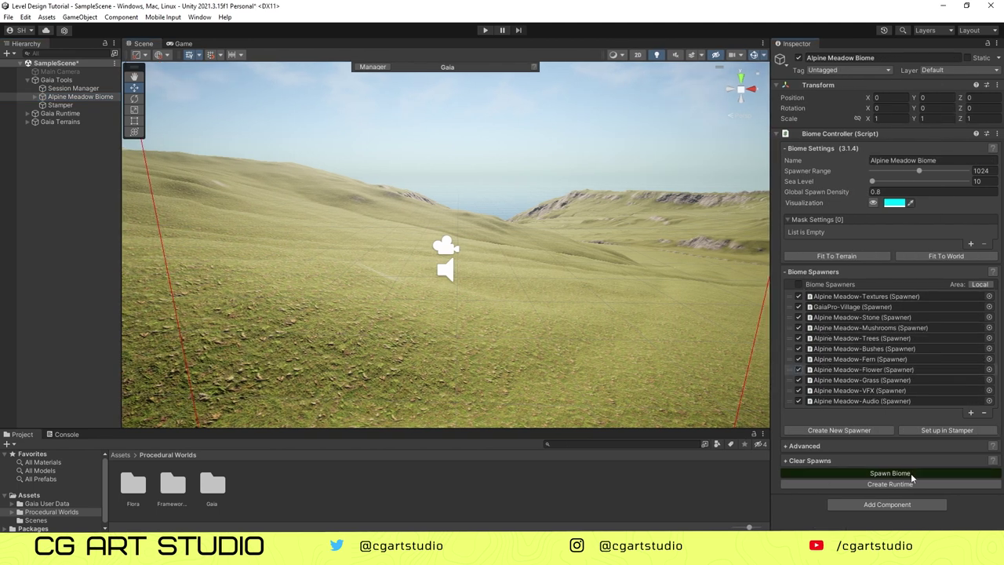
left_click(912, 474)
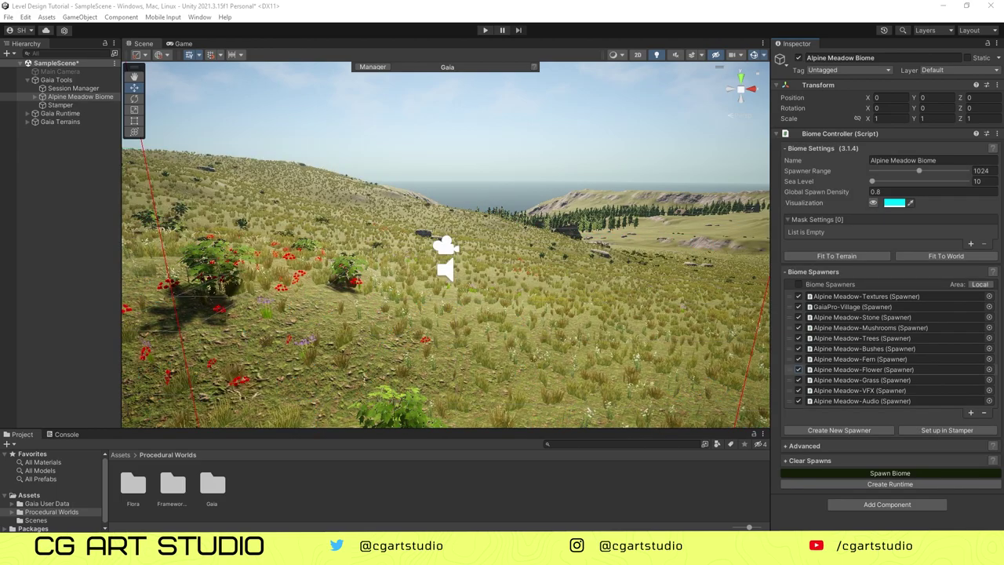
left_click_drag(503, 244, 486, 325, "alt")
scroll(432, 298, "down", 12)
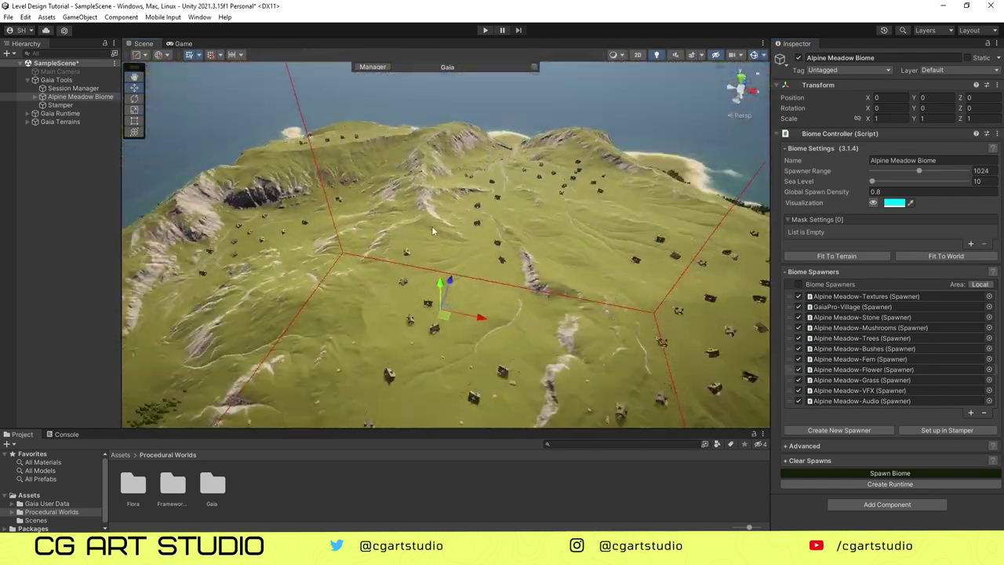
left_click_drag(442, 302, 430, 261, "alt")
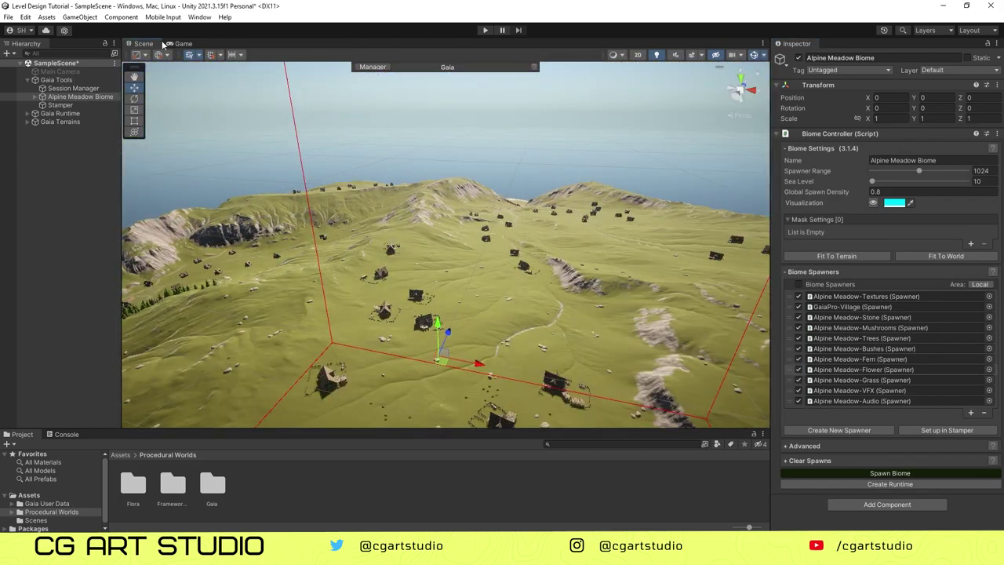
Step: Play-test the level in first person, walking through meadow and forest down to the beach, and stop play mode
left_click(180, 43)
left_click(485, 30)
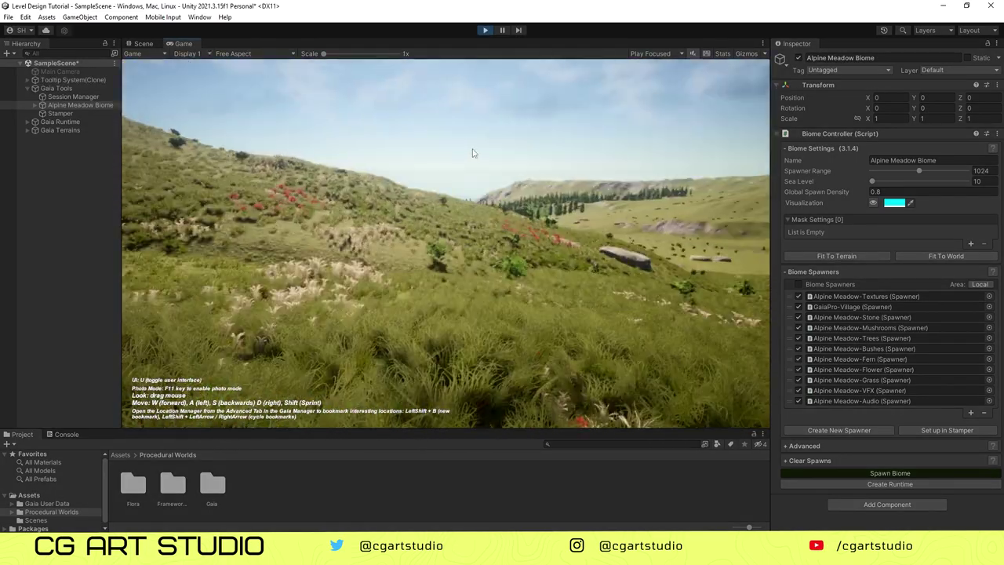
left_click_drag(489, 153, 594, 234)
key("w")
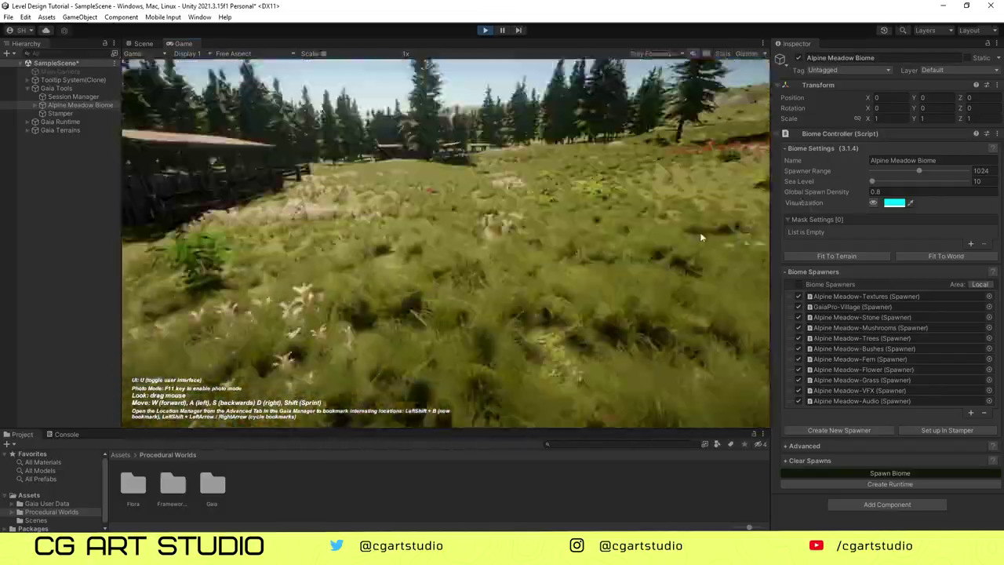
key("w")
left_click_drag(702, 238, 473, 251)
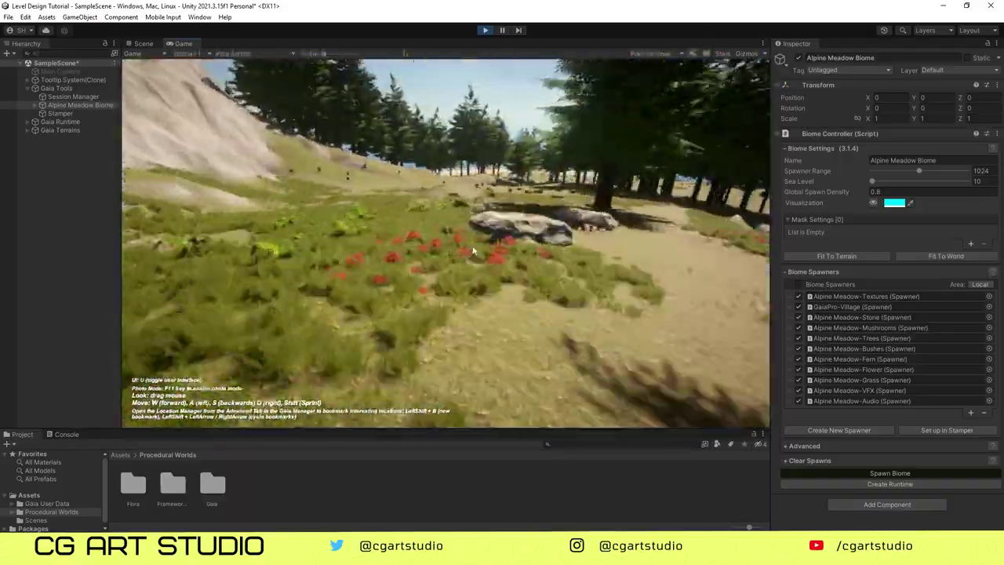
key("w")
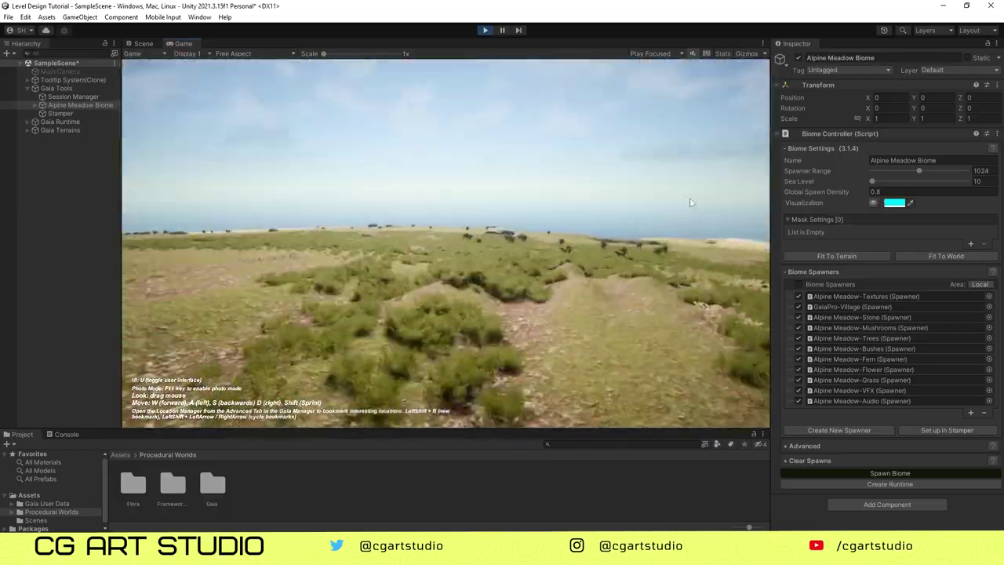
left_click_drag(692, 203, 174, 207)
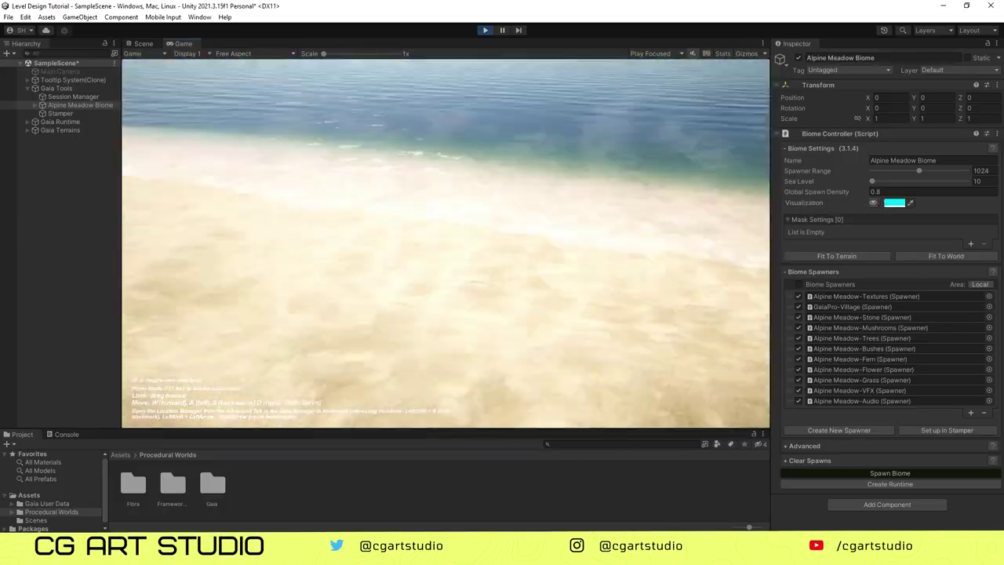
key("w")
left_click_drag(684, 379, 583, 157)
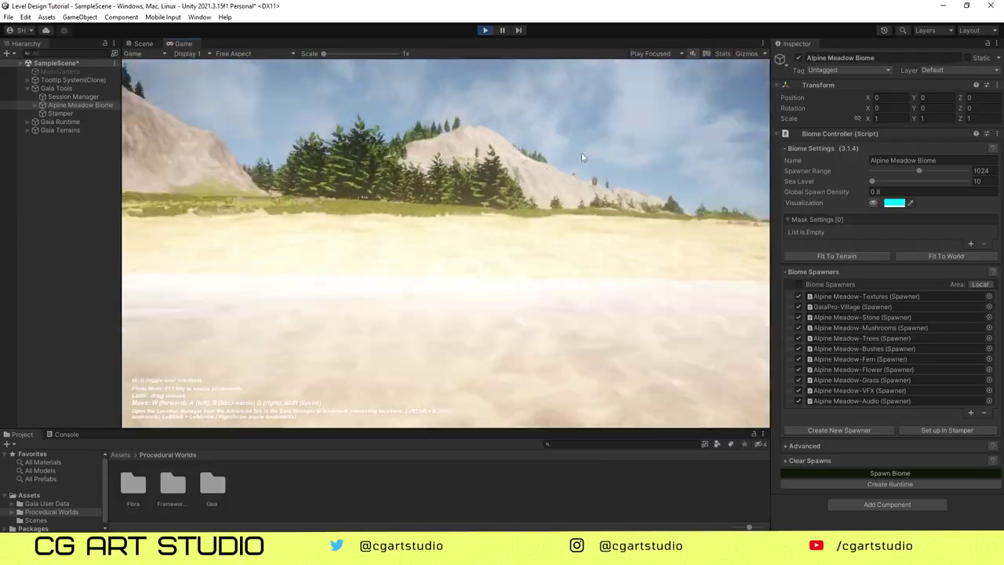
key("w")
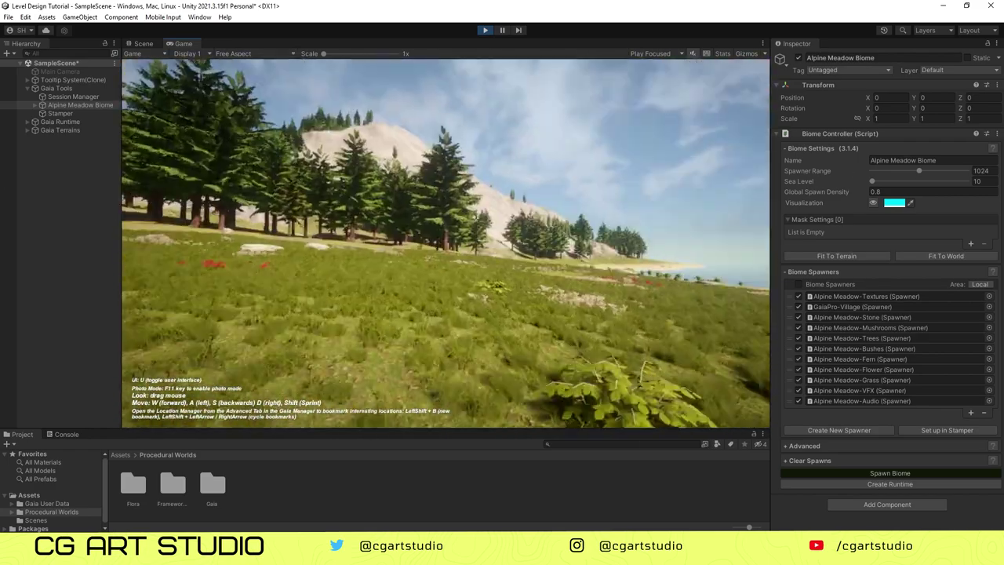
key("Escape")
left_click(485, 30)
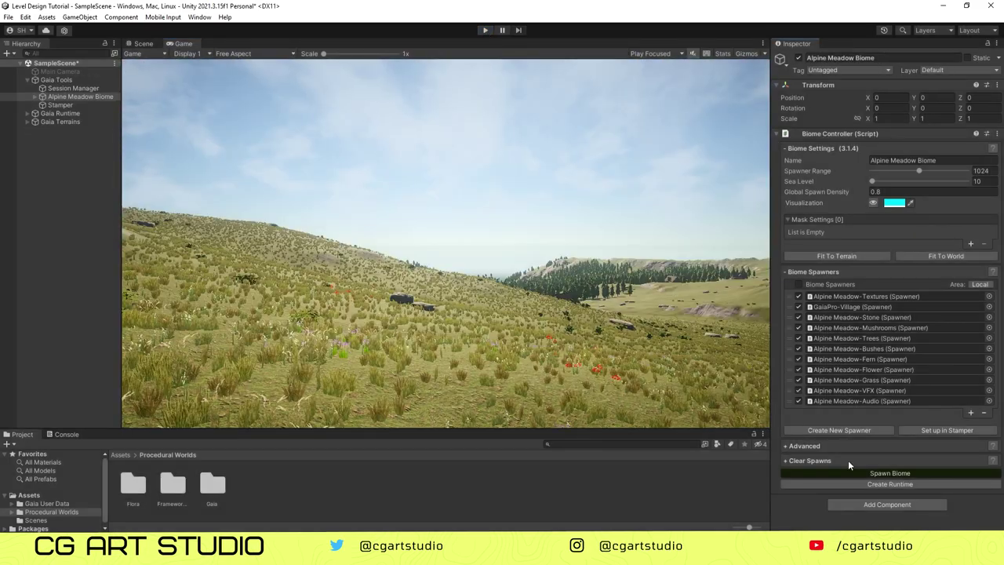
Step: Tick Game Objects in the biome's clear-spawns options and inspect the GaiaPro-Village spawner with the island in the Scene view
left_click(810, 461)
scroll(873, 425, "down", 2)
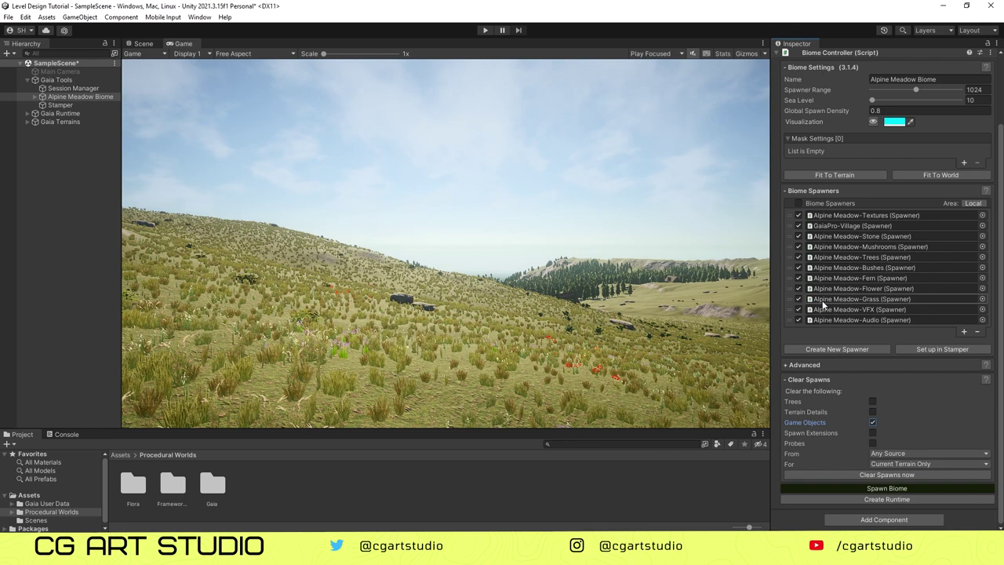
left_click(35, 96)
left_click(87, 113)
left_click(142, 44)
scroll(450, 260, "down", 3)
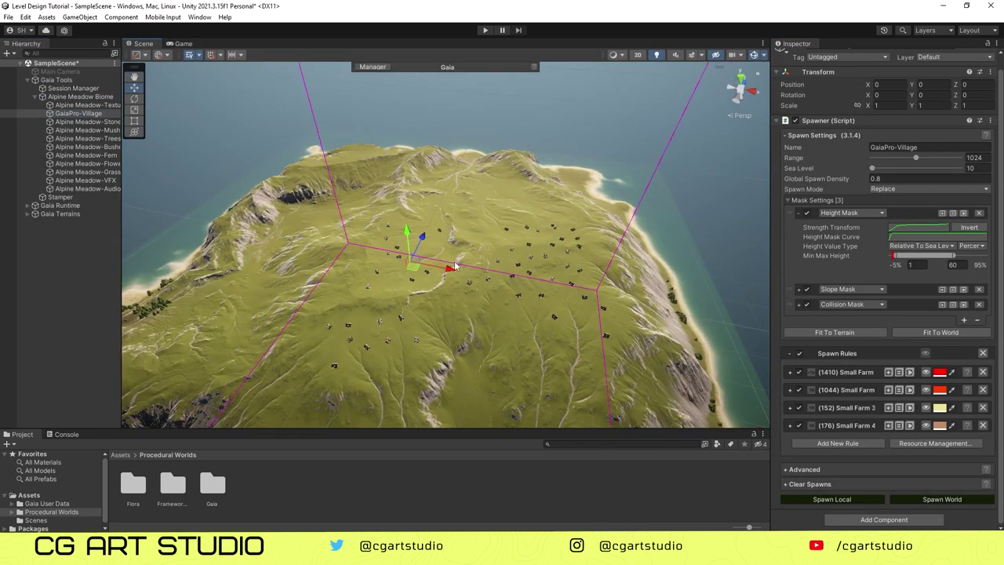
Step: Delete Small Farm 1 to Small Farm 4 from the terrain's Gaia Game Object Spawns and save the scene
left_click(27, 213)
left_click(65, 235)
left_click(35, 222)
left_click(42, 231)
left_click(79, 231)
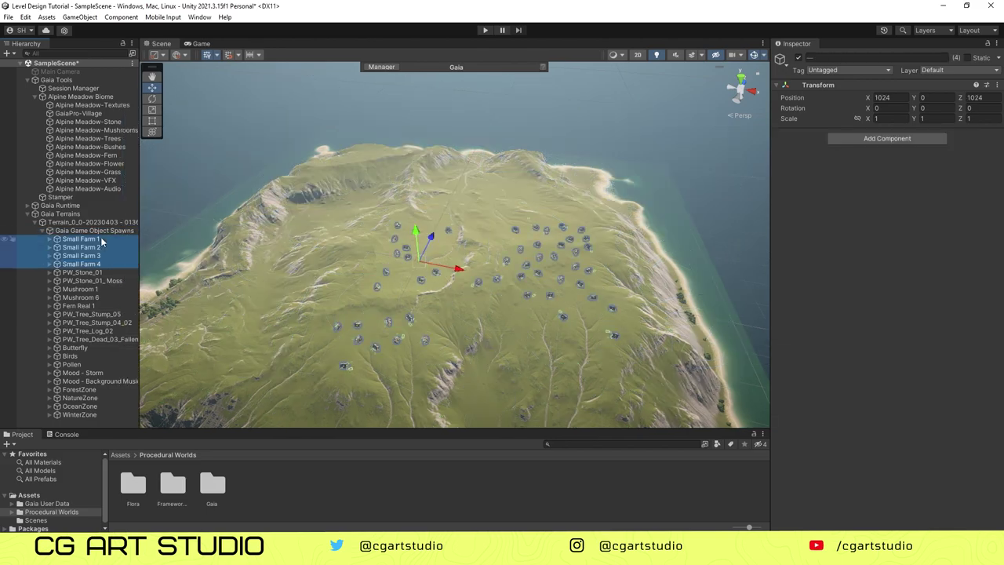
key("Delete")
scroll(448, 317, "up", 5)
left_click_drag(448, 316, 510, 274, "alt")
scroll(370, 283, "down", 5)
key("ctrl+s")
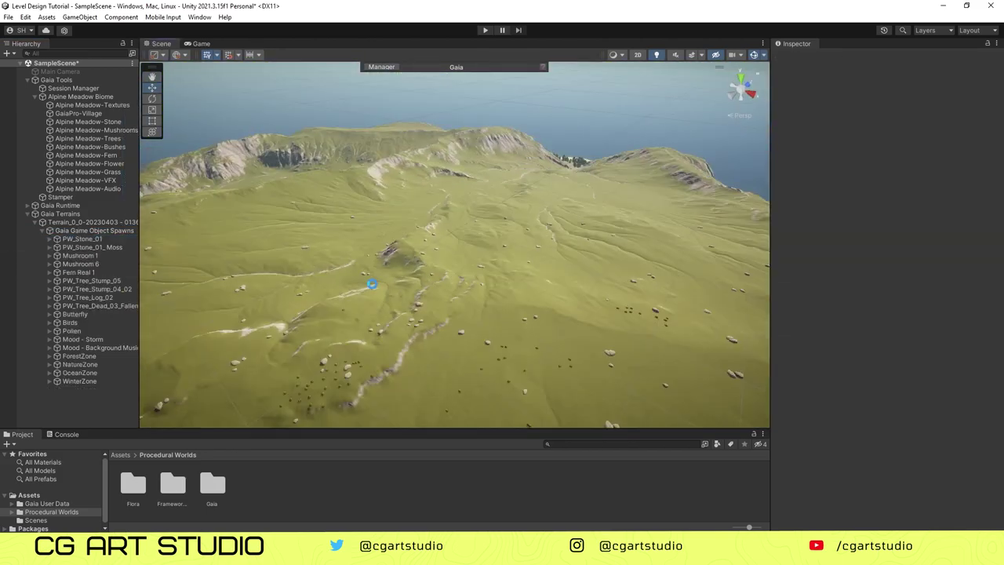
Step: Import the GeNa Pro - Terrains Villages Roads Rivers package and allow its precompiled assemblies to be updated
scroll(390, 278, "down", 6)
left_click_drag(390, 278, 298, 267, "alt")
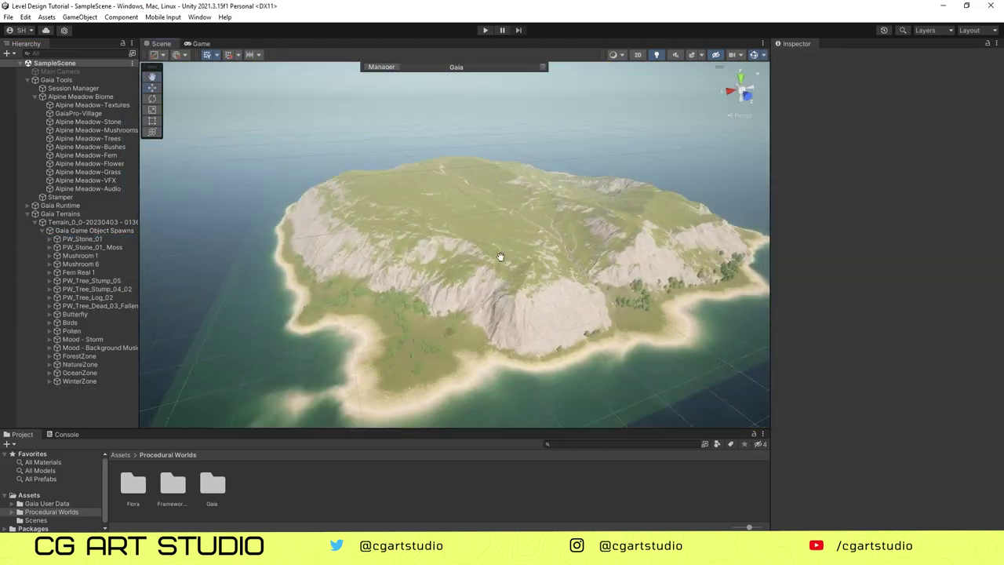
scroll(298, 266, "up", 8)
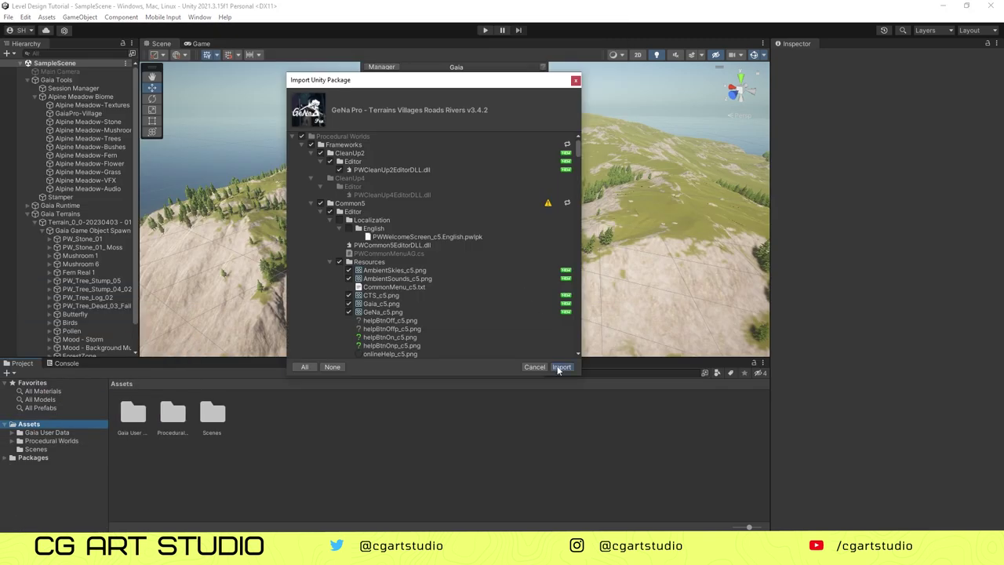
left_click(559, 365)
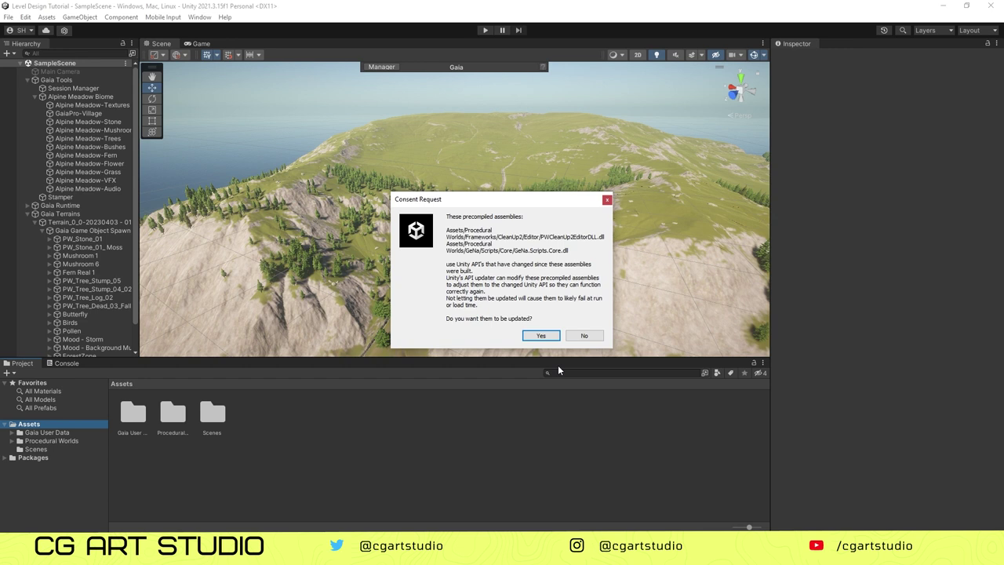
left_click(540, 335)
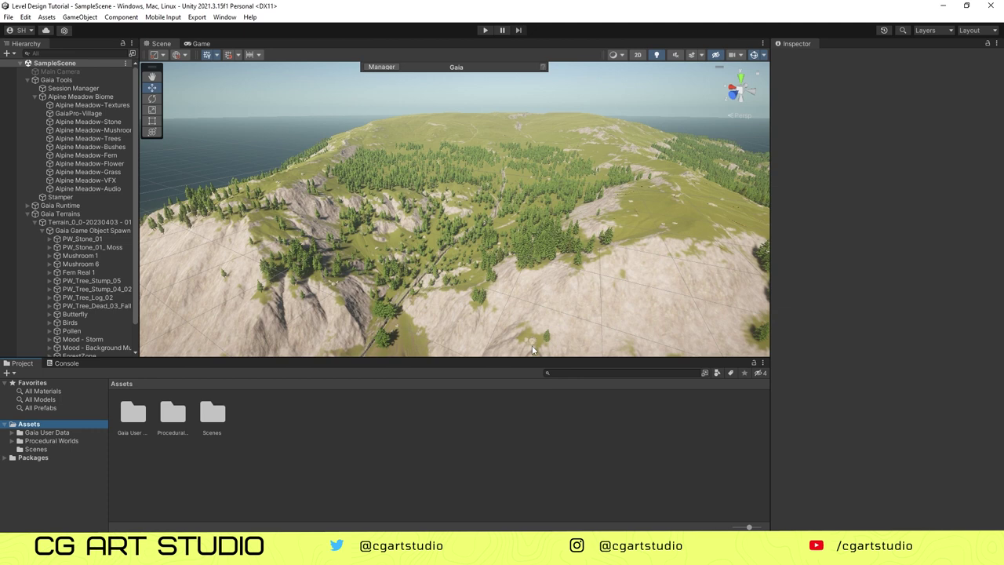
Step: Enlarge the project browser, search My Assets in the Package Manager for "Flood" and start importing Flooded Grounds
left_click_drag(161, 357, 159, 313)
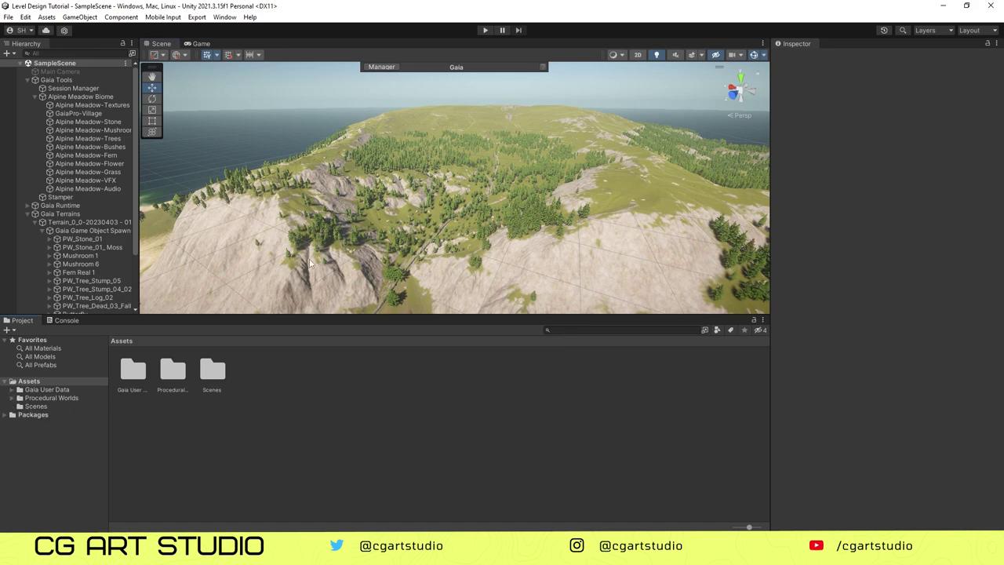
left_click_drag(338, 220, 453, 220, "alt")
left_click(224, 17)
left_click(259, 159)
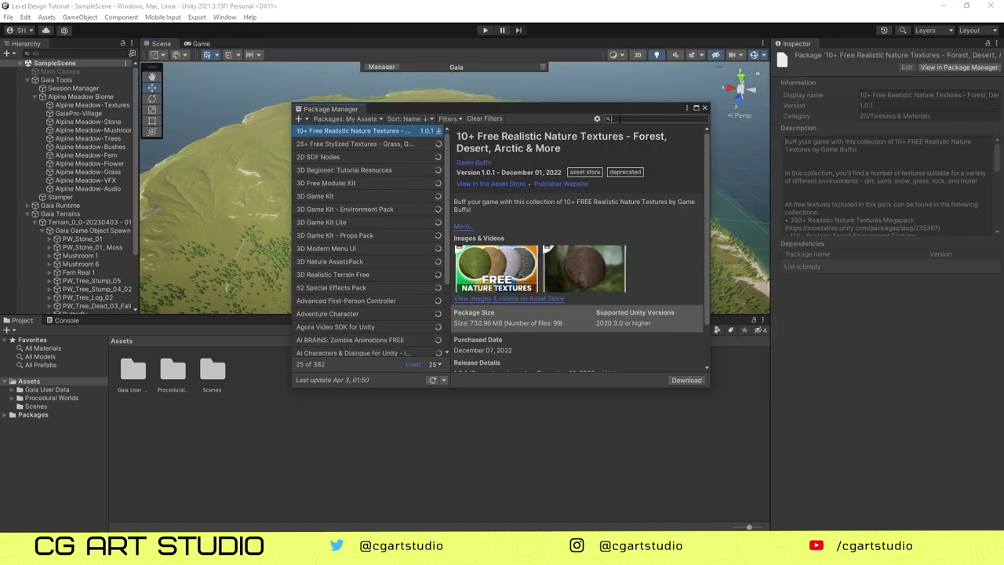
type("Flood")
left_click(634, 381)
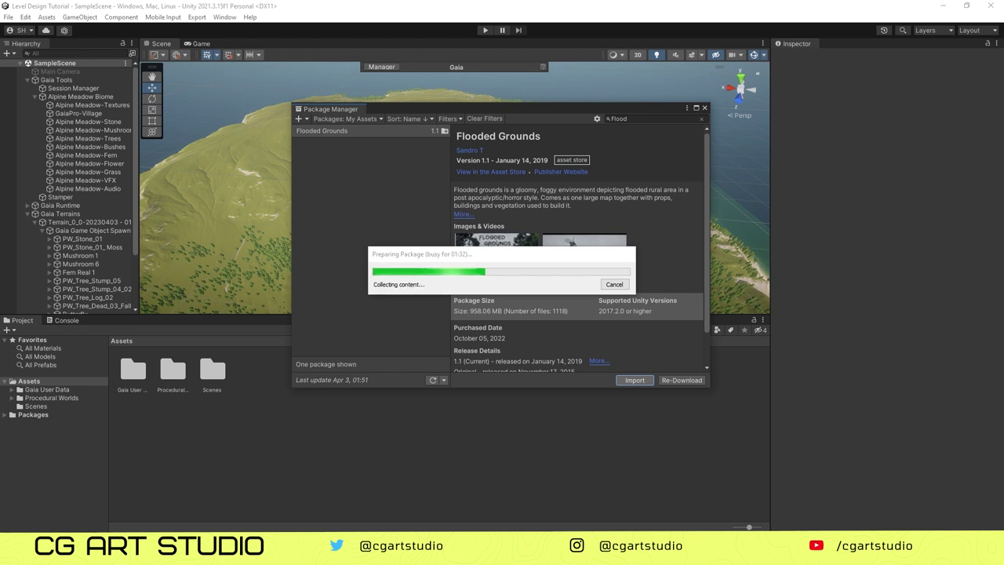
Step: Collapse the Flooded Grounds import tree so only the top-level folders of Flooded_Grounds and Packages are listed
left_click(301, 145)
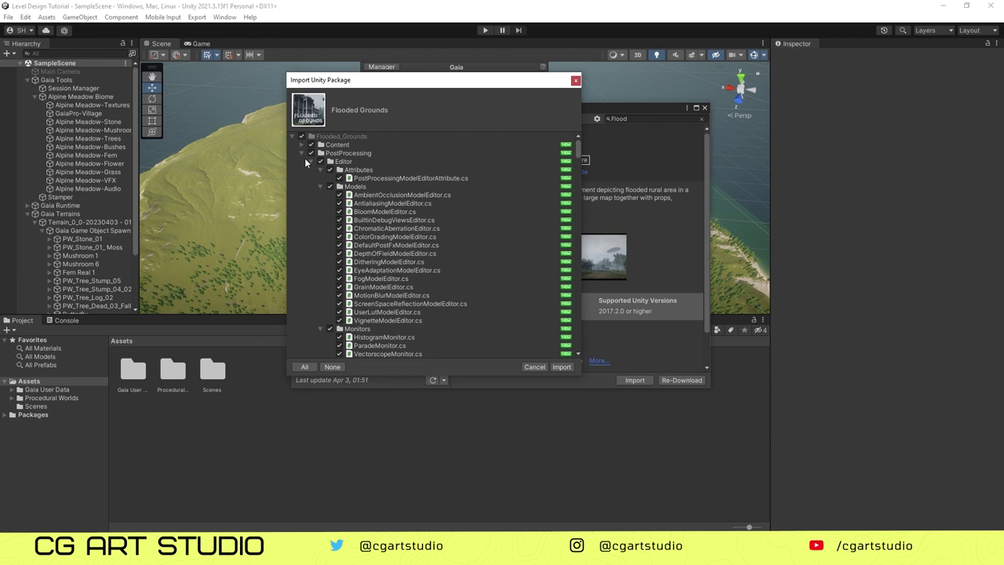
left_click(302, 153)
left_click(302, 162)
left_click(292, 136)
left_click(301, 153)
left_click(302, 145)
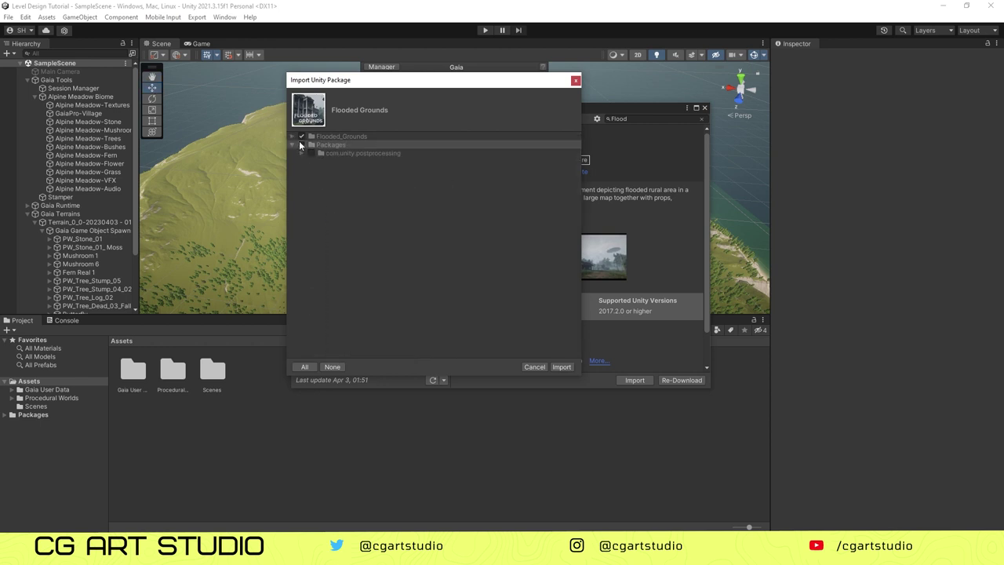
left_click(292, 137)
left_click(302, 211)
left_click(302, 211)
Step: Import only the Content and Prefabs folders of Flooded Grounds and close the Package Manager
left_click(302, 137)
left_click(311, 145)
left_click(312, 162)
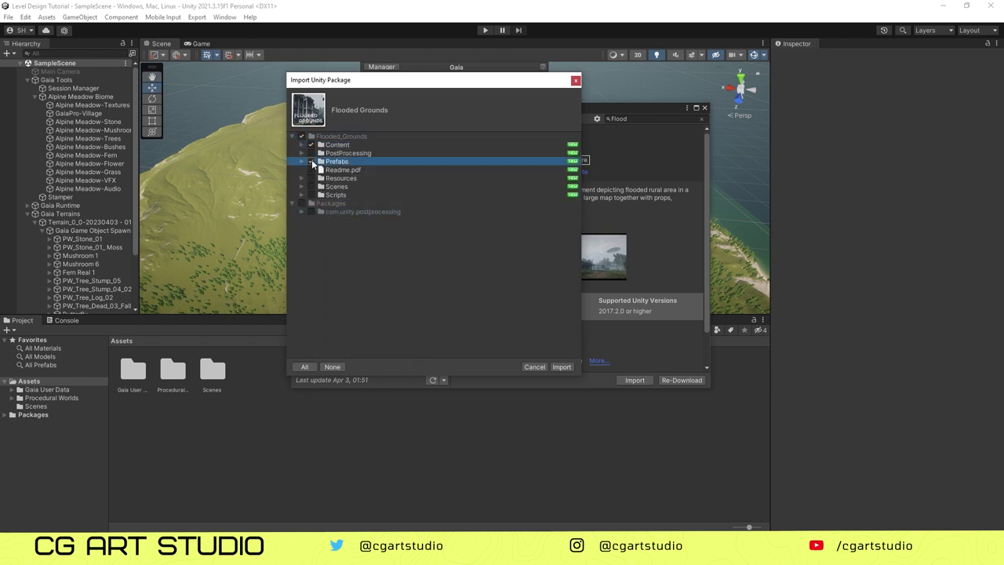
left_click(562, 367)
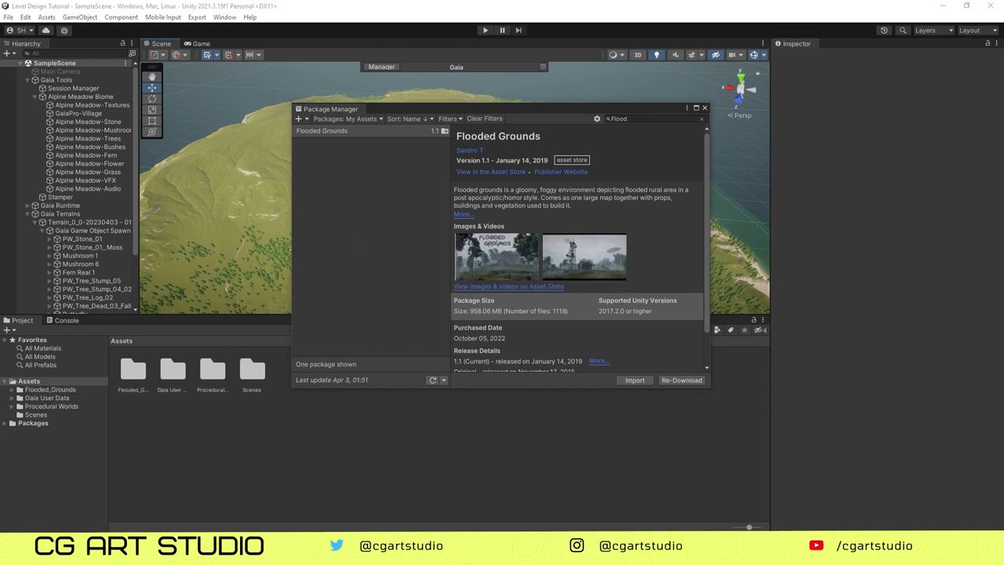
left_click(705, 108)
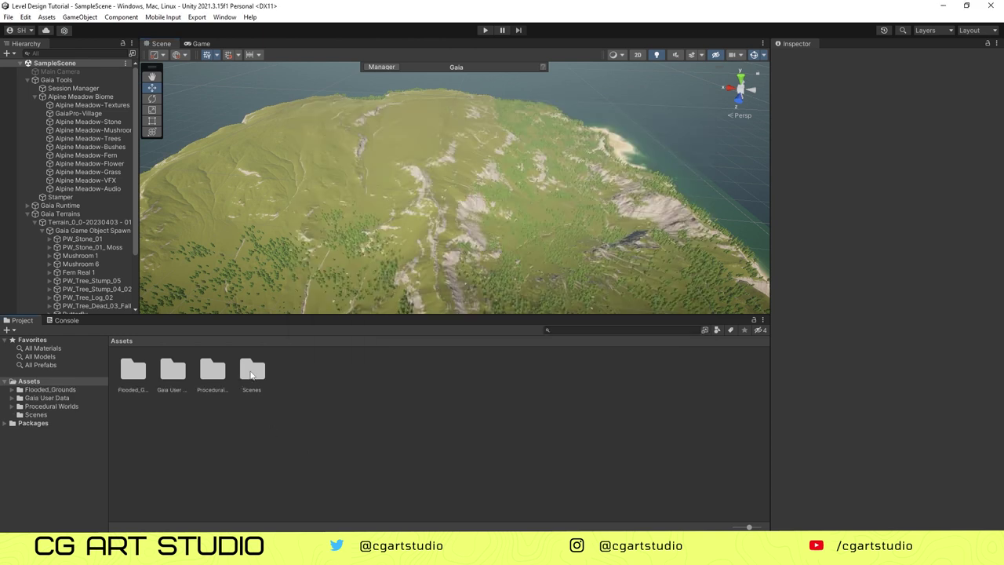
Step: Open the Content Packs folder in GeNa's Asset Samples under Procedural Worlds, with assets shown as a list
double_click(210, 374)
double_click(251, 370)
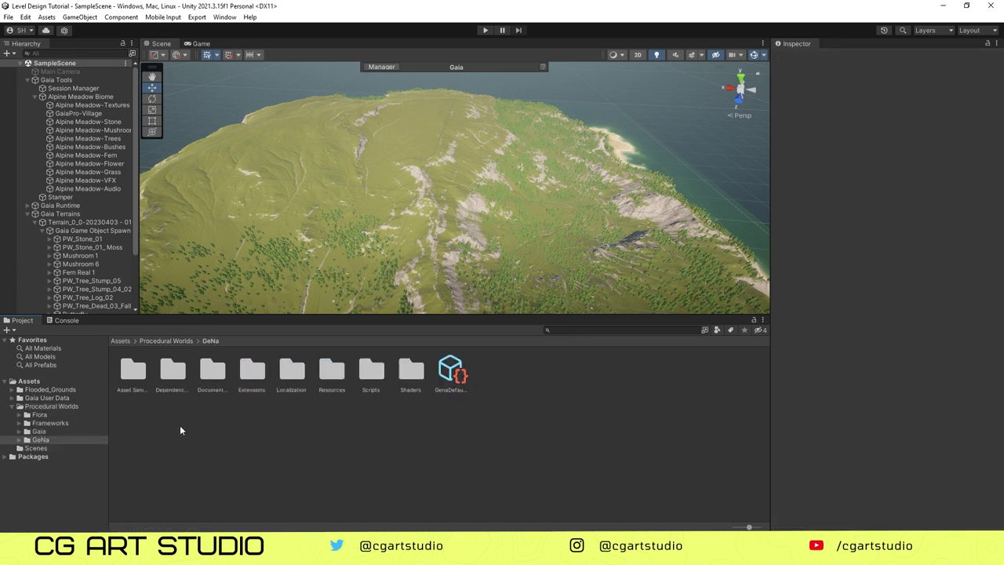
double_click(132, 369)
left_click_drag(749, 528, 623, 527)
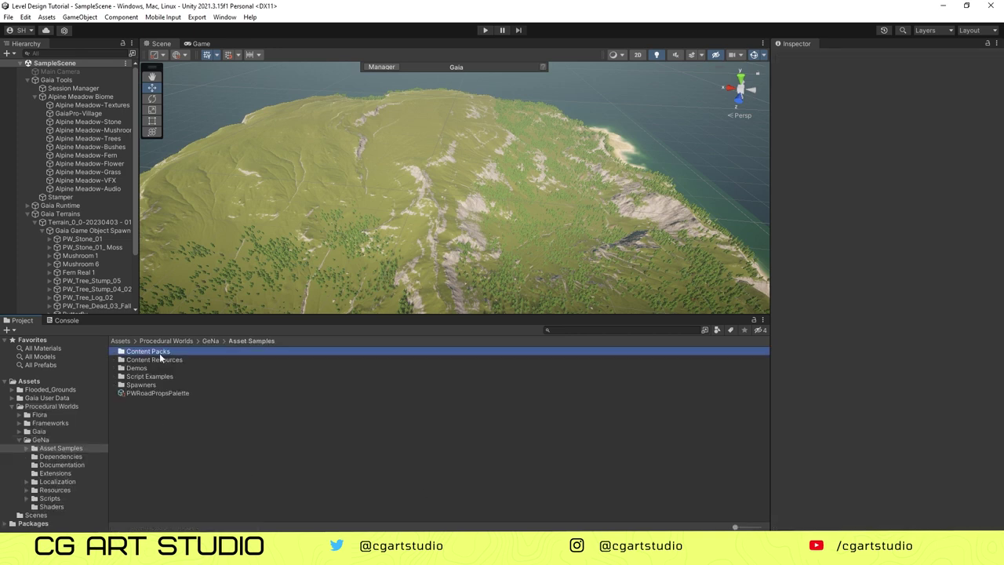
double_click(148, 351)
Step: Import every item of the Flooded Grounds Content Pack into the project
left_click(162, 353)
double_click(156, 352)
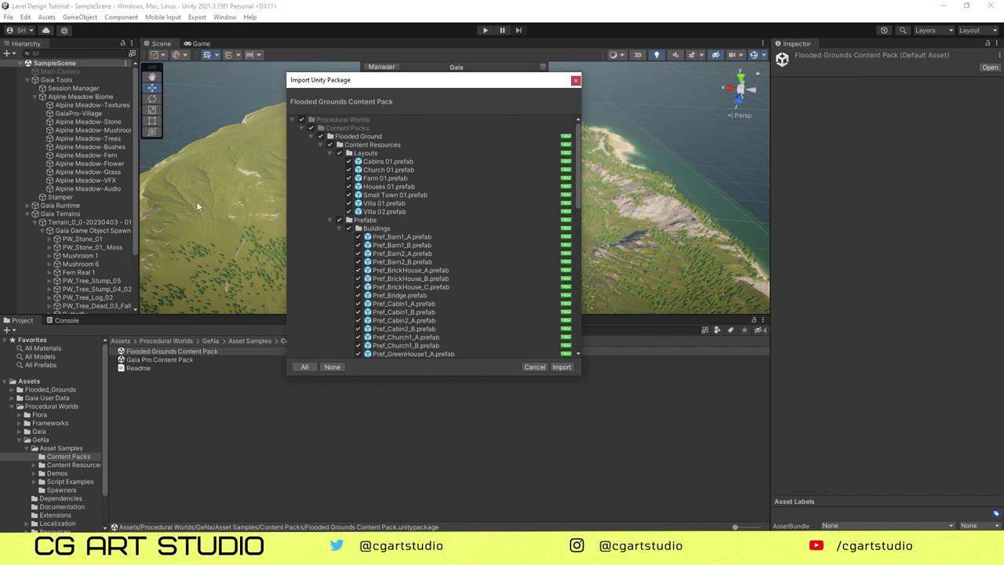
left_click(557, 368)
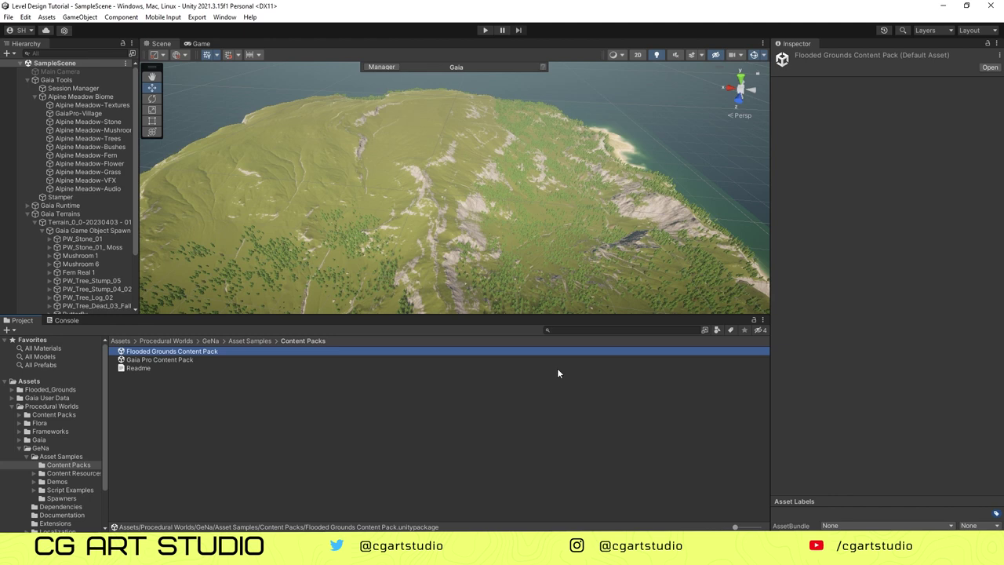
left_click(241, 436)
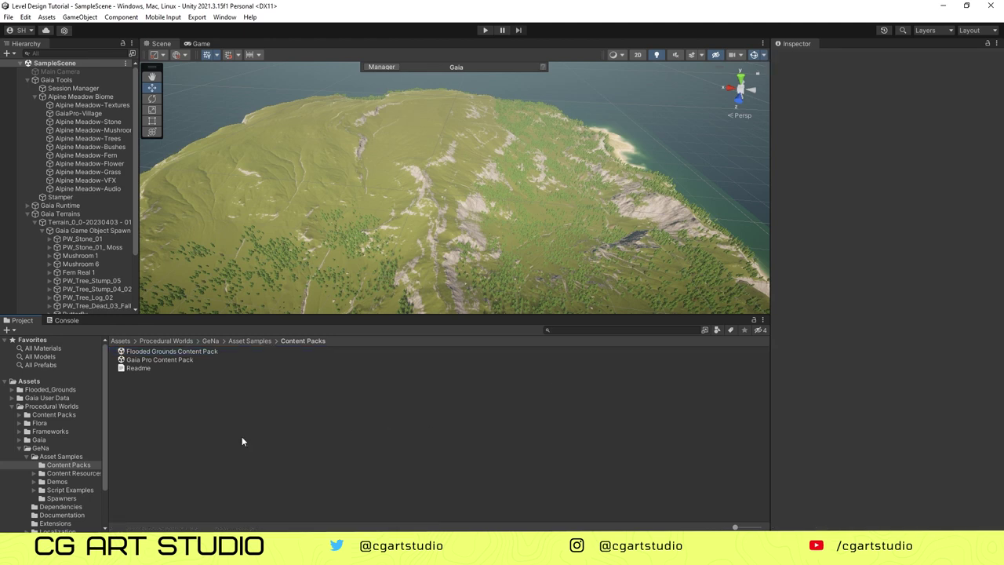
Step: Open the Flooded Ground folder of Procedural Worlds' Content Packs and turn off scene lighting in the Scene view
left_click(94, 473)
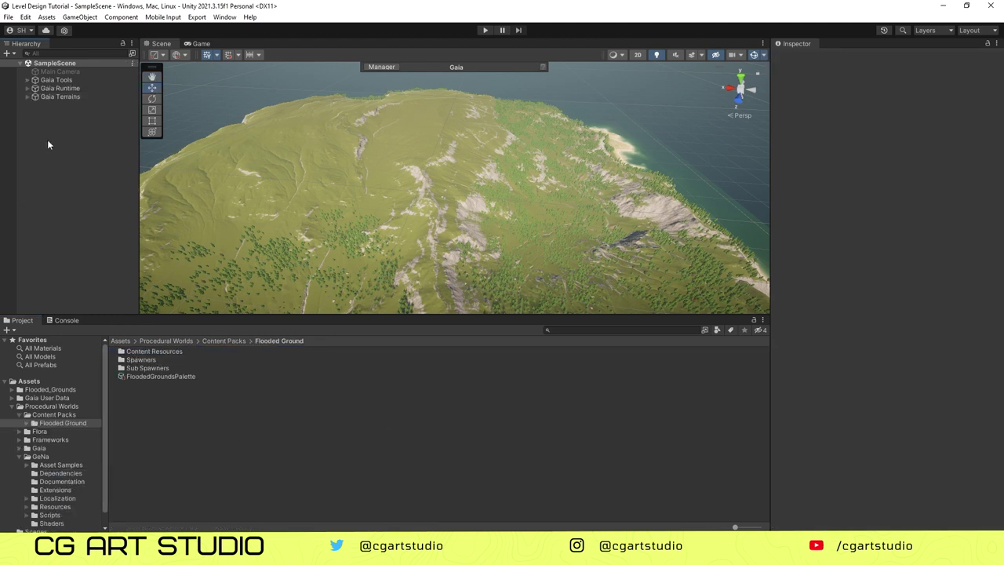
right_click(58, 121)
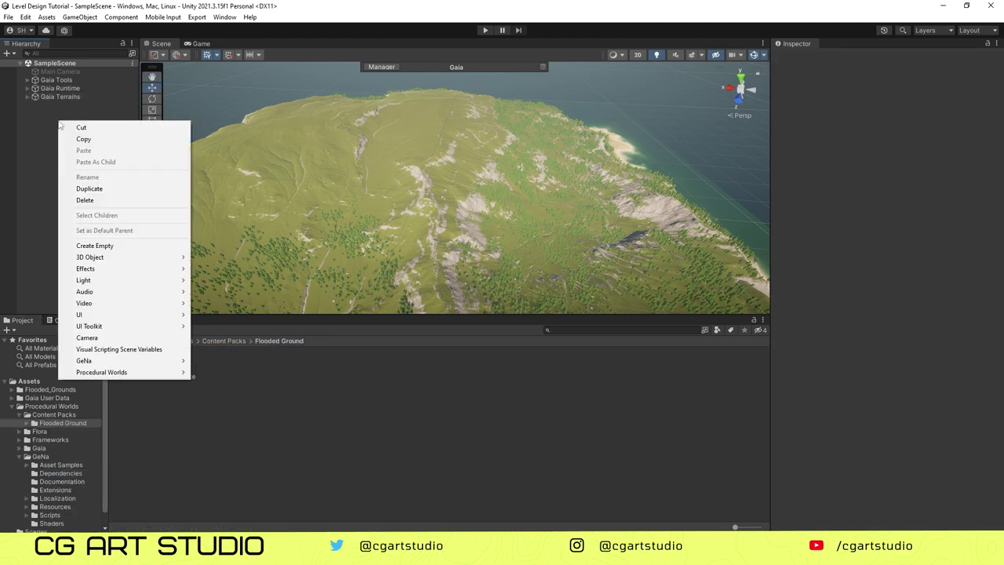
left_click(338, 187)
scroll(338, 187, "down", 8)
left_click_drag(737, 97, 662, 98, "alt")
left_click(657, 55)
left_click(692, 55)
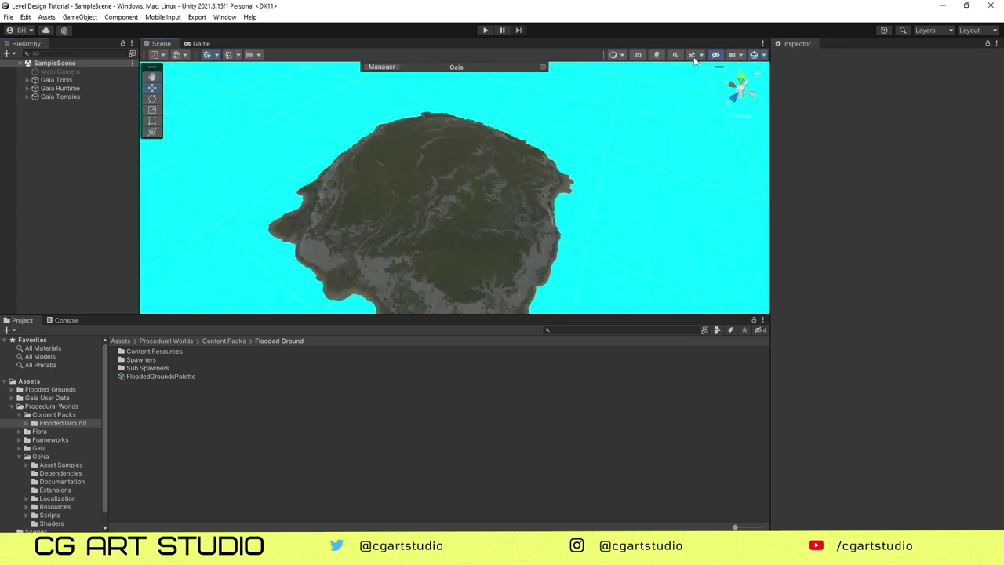
left_click(692, 55)
Step: Open the Flooded Ground Spawners folder and add the Villa 01 spawner to the scene
scroll(500, 192, "up", 8)
left_click_drag(500, 192, 423, 181, "alt")
middle_click_drag(424, 181, 498, 262)
left_click_drag(497, 262, 441, 234, "alt")
double_click(141, 359)
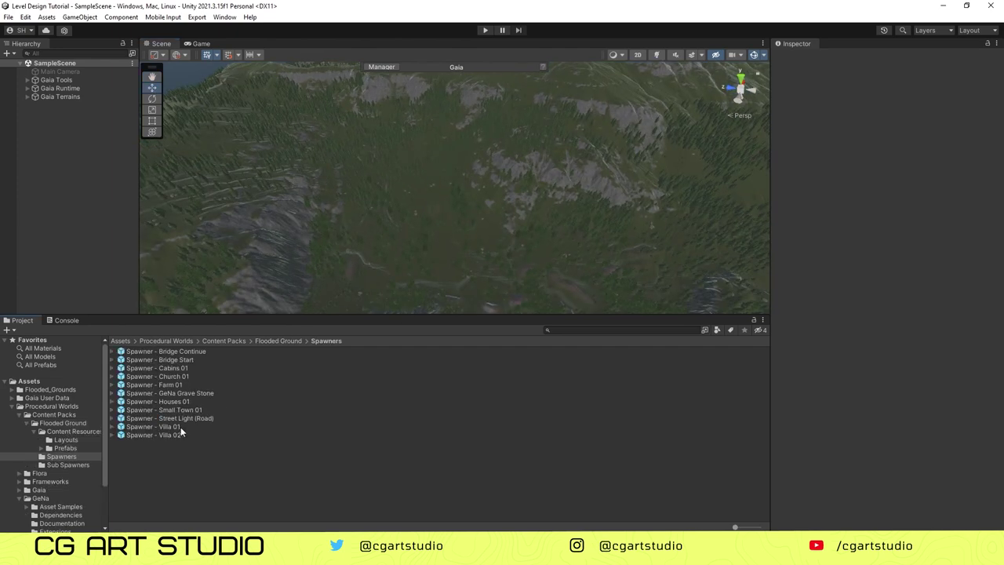
left_click_drag(181, 427, 64, 198)
scroll(320, 196, "down", 5)
left_click_drag(320, 196, 410, 273, "alt")
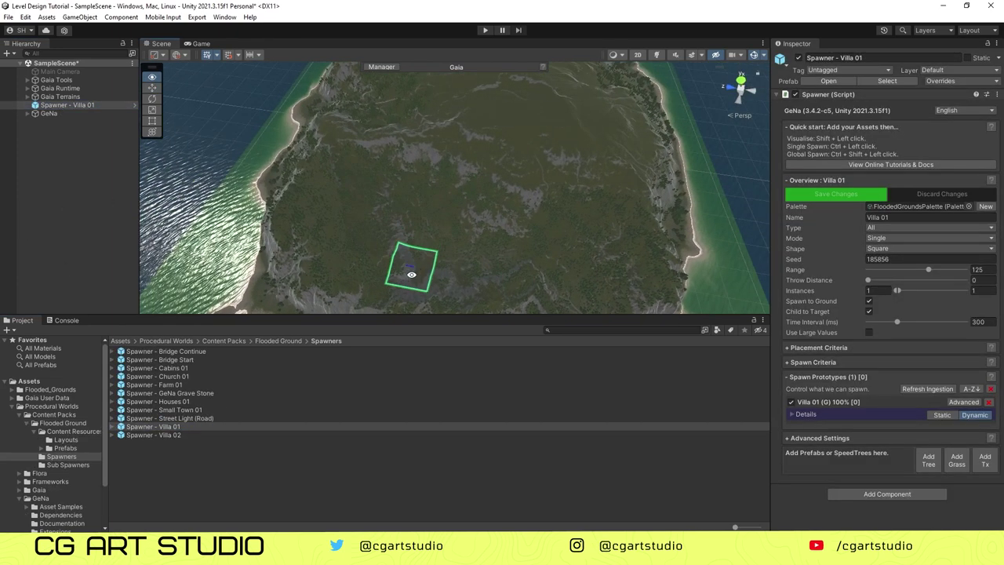
Step: Spawn a single Villa 01 on the open grassy terrain of the island
middle_click_drag(411, 274, 374, 218)
scroll(412, 260, "up", 5)
left_click_drag(412, 261, 329, 196, "alt")
middle_click_drag(330, 197, 415, 191)
scroll(408, 204, "up", 5)
left_click(406, 182, "ctrl")
scroll(405, 190, "up", 3)
scroll(405, 191, "down", 1)
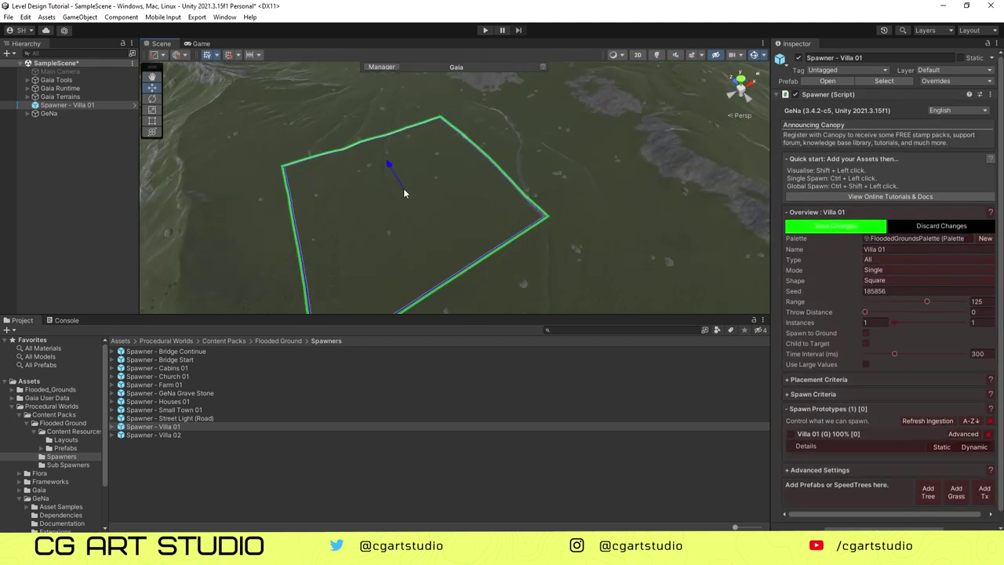
left_click(405, 193, "ctrl")
scroll(528, 218, "down", 3)
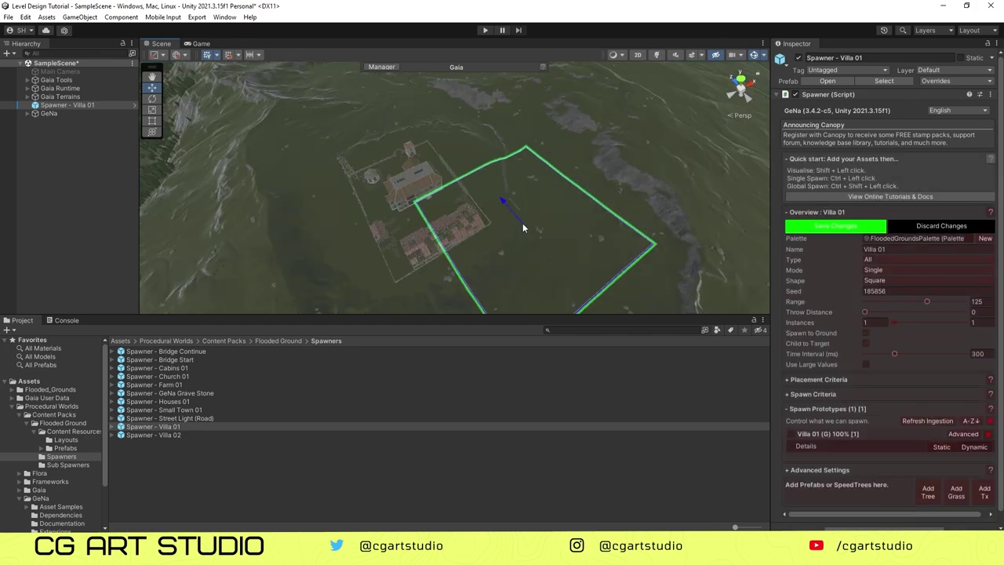
Step: Spawn a second Villa 01 on the open slope near the island's coast
left_click_drag(524, 227, 288, 228, "alt")
middle_click_drag(288, 228, 585, 222)
scroll(452, 200, "down", 4)
middle_click_drag(451, 202, 541, 218)
scroll(448, 182, "up", 6)
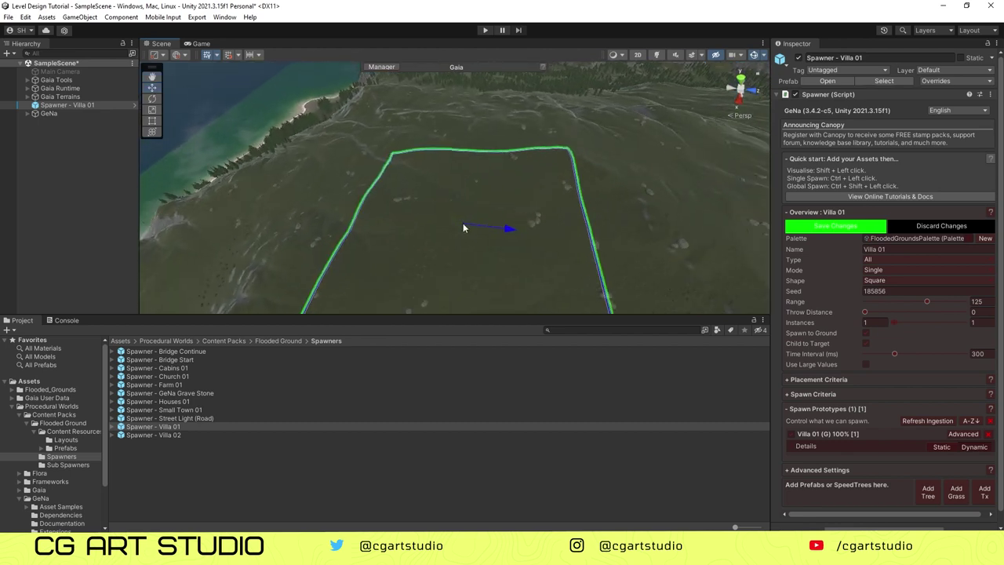
left_click(466, 210, "ctrl")
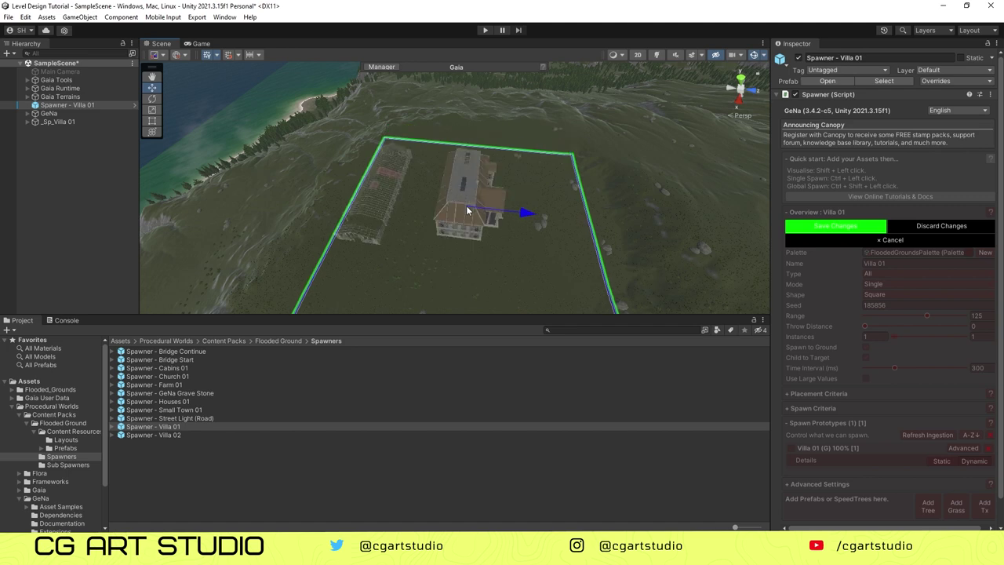
scroll(468, 210, "down", 5)
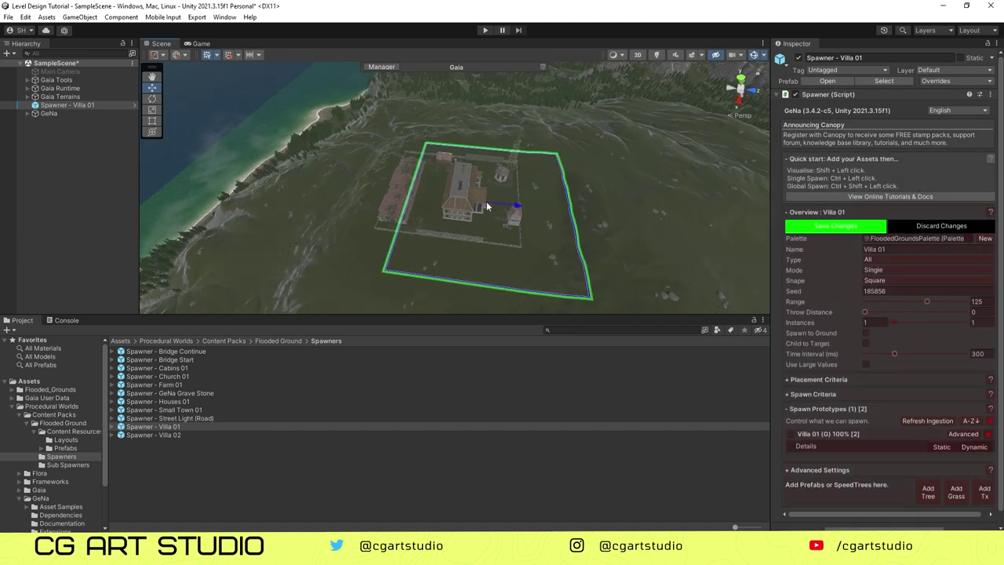
left_click_drag(487, 202, 491, 170, "alt")
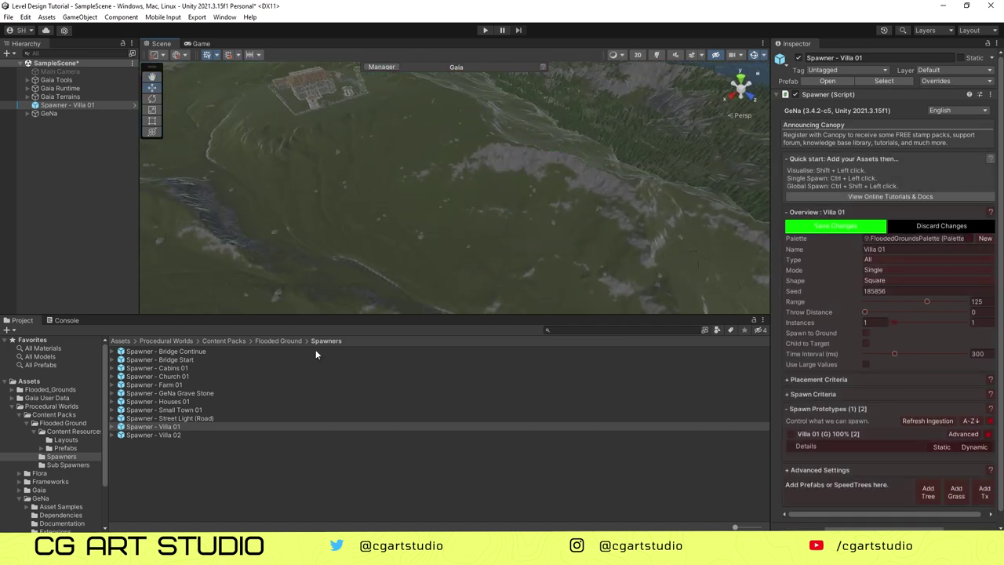
Step: Add the Houses 01 spawner to the scene and spawn a house group in the wooded area above the shore
left_click_drag(157, 401, 80, 199)
scroll(537, 228, "up", 3)
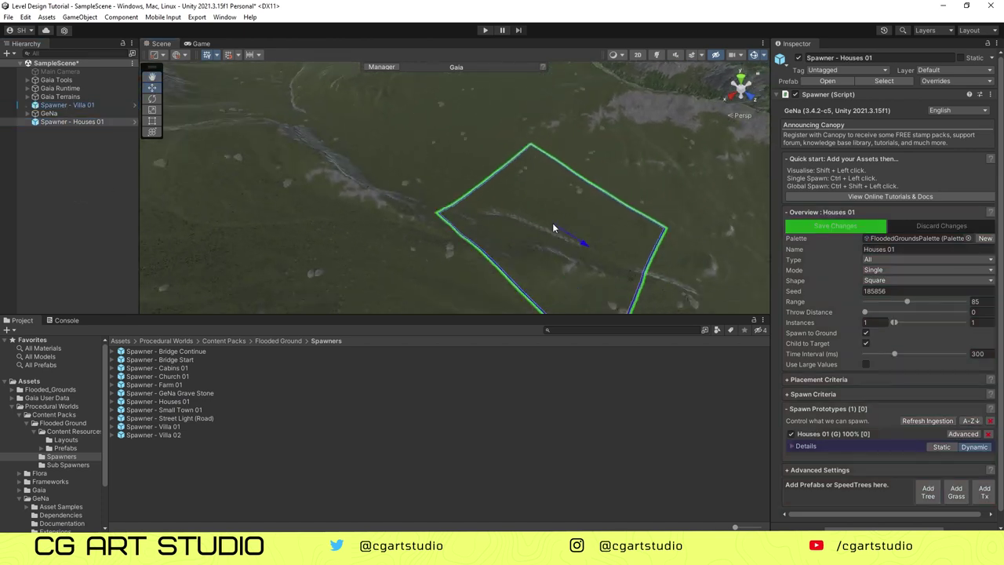
middle_click_drag(553, 224, 343, 209)
scroll(406, 209, "up", 4)
left_click(488, 214, "ctrl")
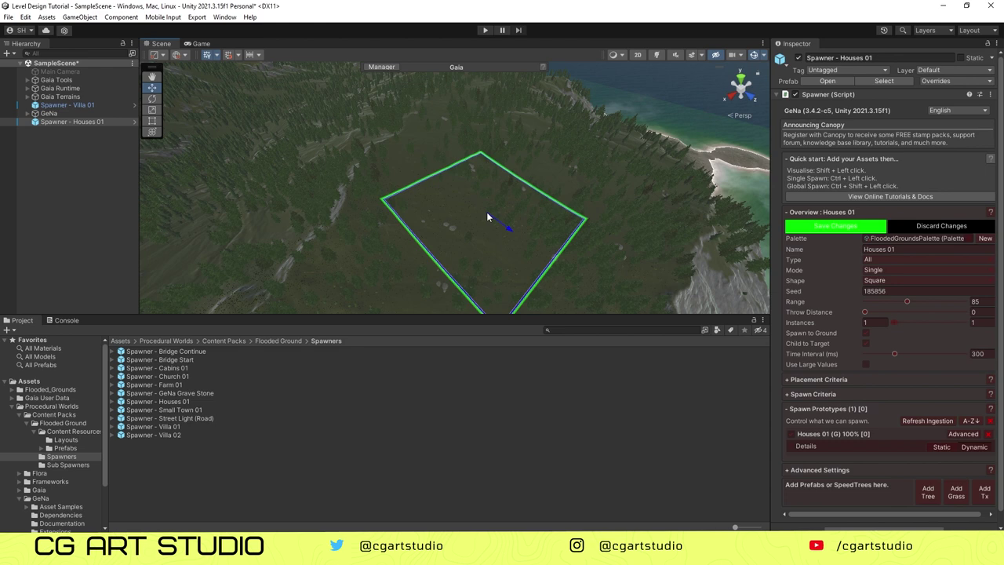
scroll(485, 218, "down", 4)
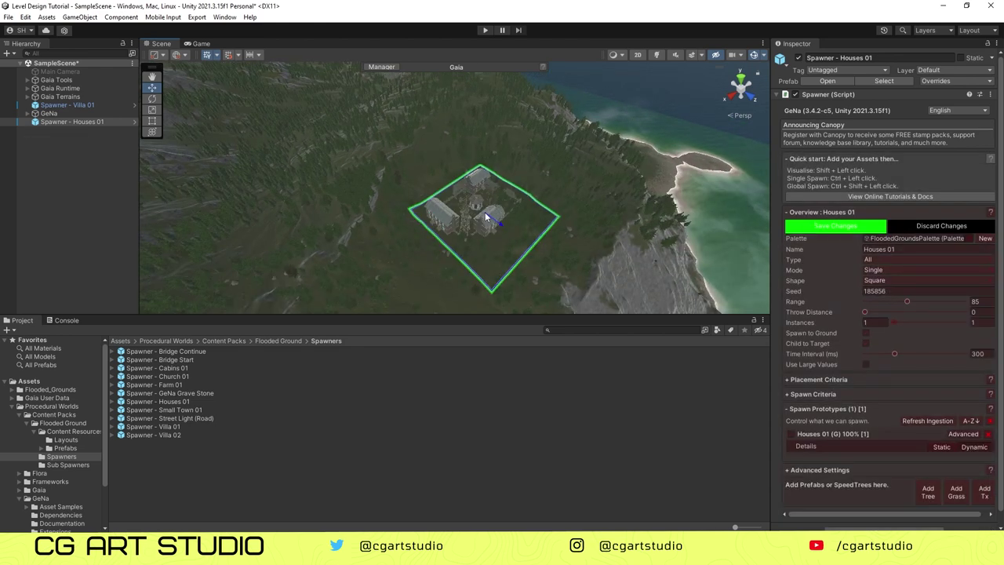
scroll(486, 214, "down", 3)
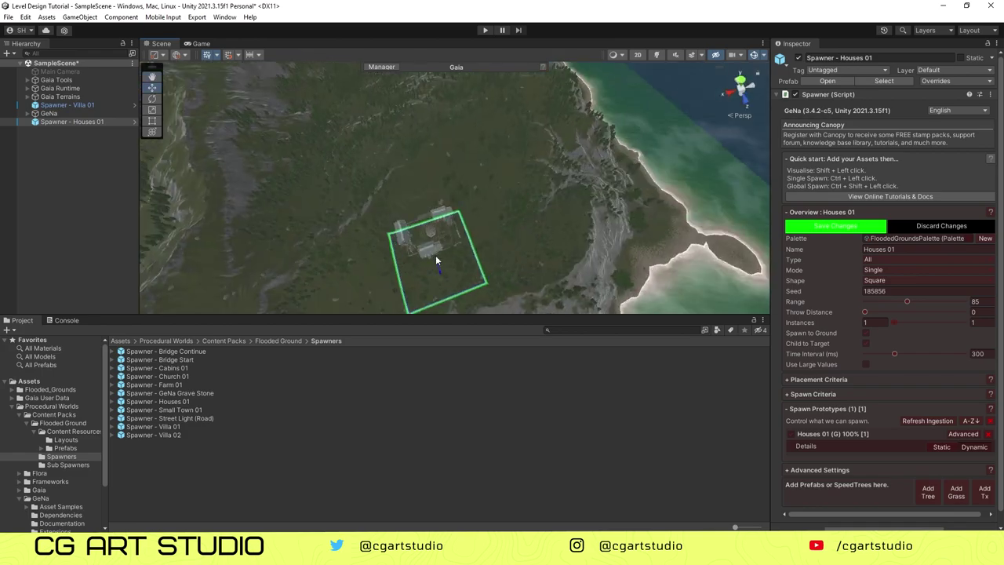
Step: Turn scene lighting back on and spawn another Houses 01 group among the trees below the rocky slope
scroll(435, 255, "up", 8)
scroll(463, 197, "down", 6)
left_click_drag(463, 197, 386, 235, "alt")
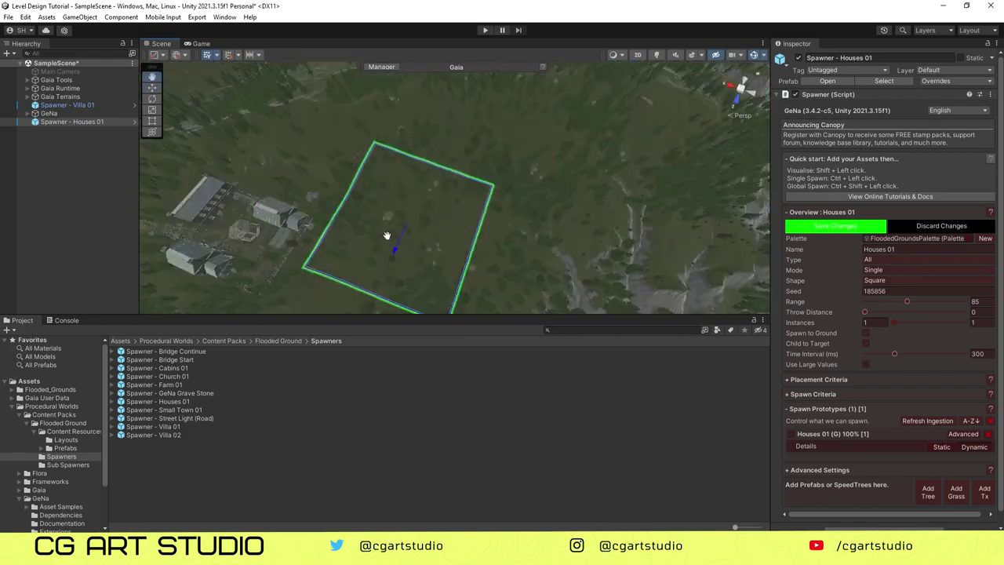
middle_click_drag(400, 267, 473, 260)
scroll(473, 260, "up", 2)
left_click_drag(473, 259, 417, 210, "alt")
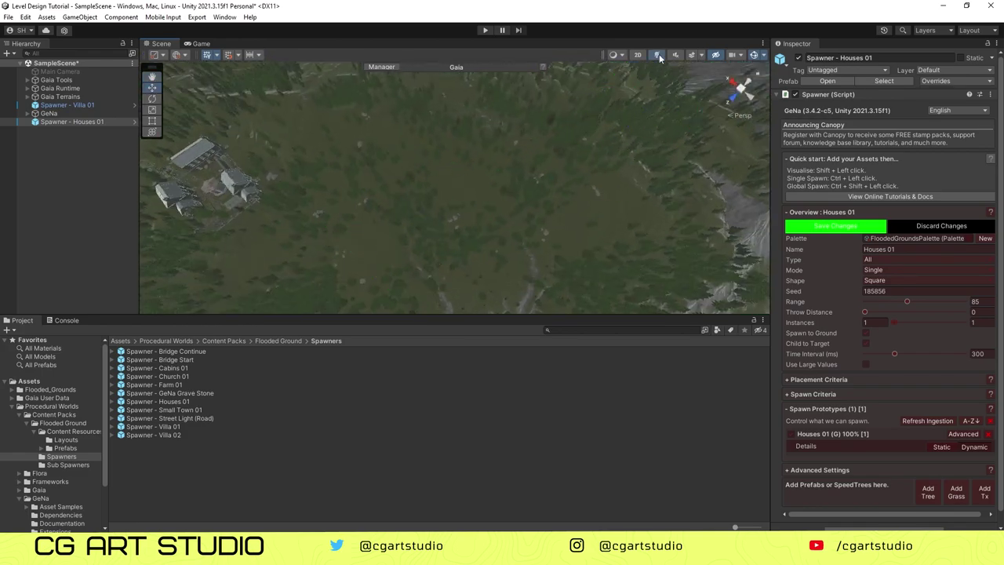
left_click(658, 55)
scroll(541, 238, "down", 3)
left_click_drag(542, 238, 454, 232, "alt")
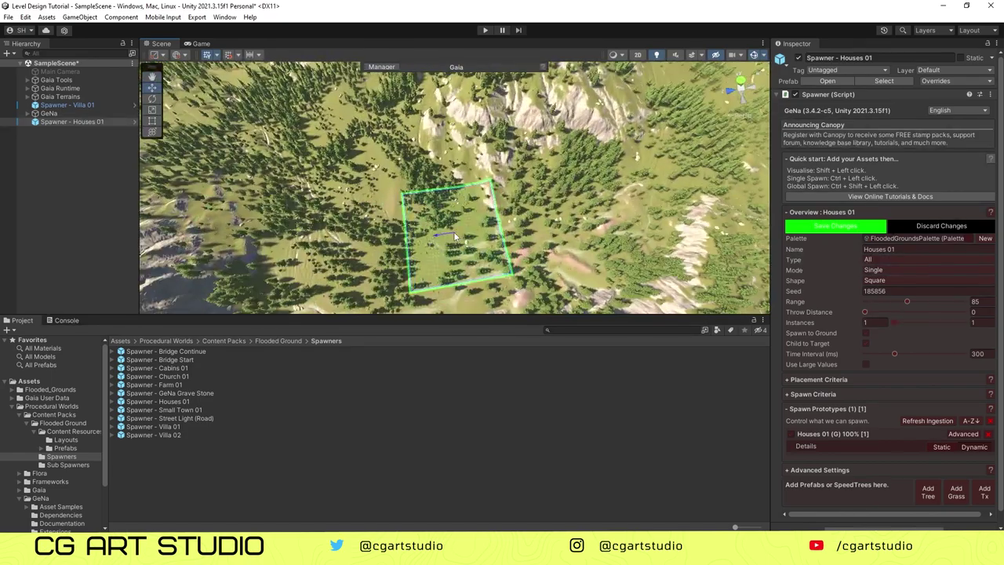
left_click(453, 232, "ctrl")
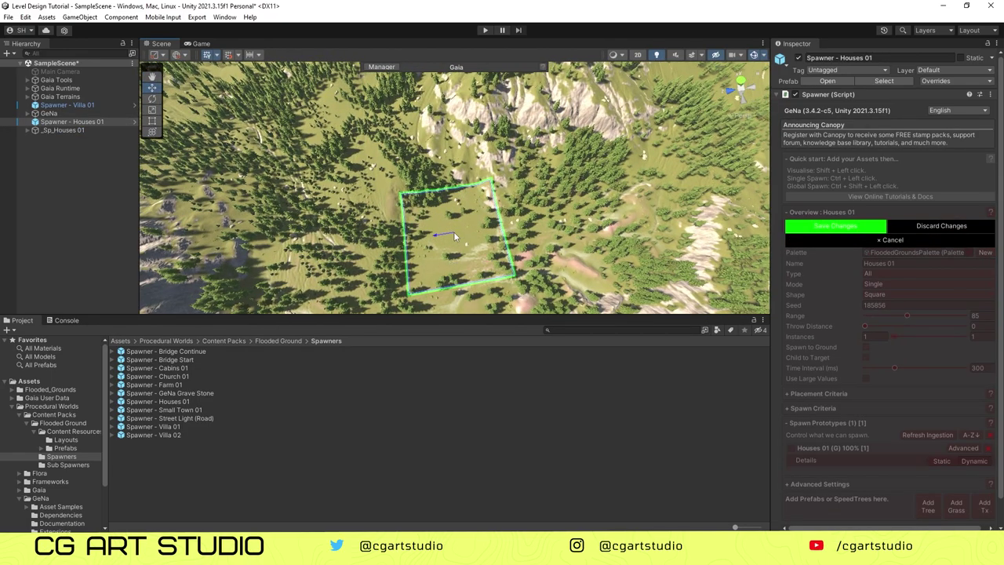
Step: Add the Small Town 01 spawner to the scene and spawn two small towns on the open grassland beyond the villa
scroll(456, 235, "up", 5)
left_click_drag(455, 236, 406, 193, "alt")
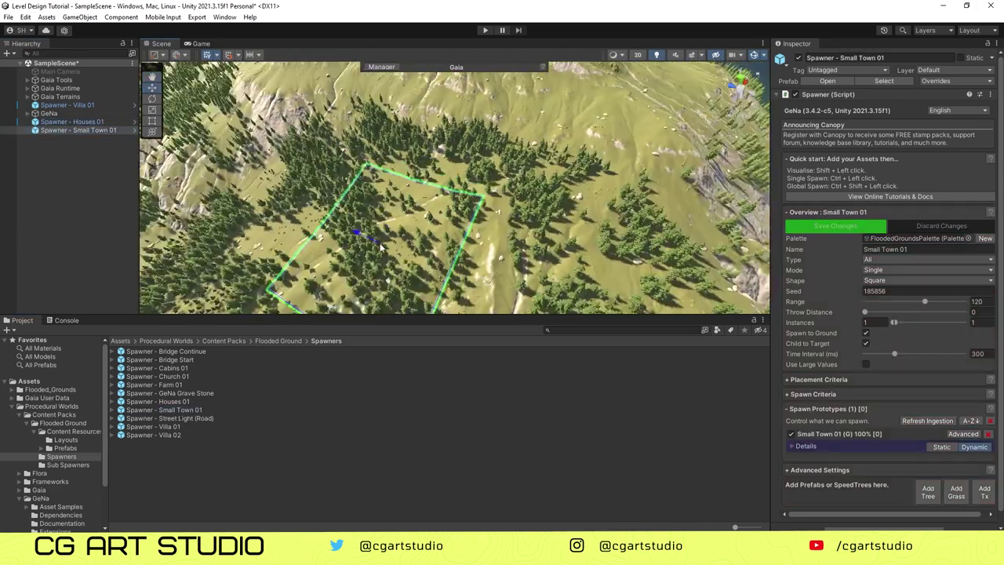
scroll(458, 146, "down", 5)
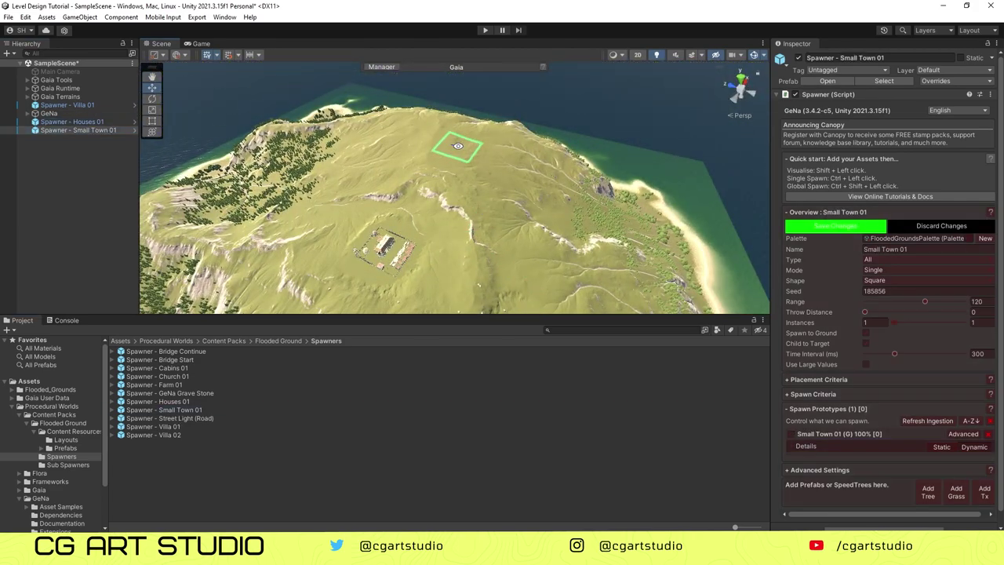
left_click(507, 216, "ctrl")
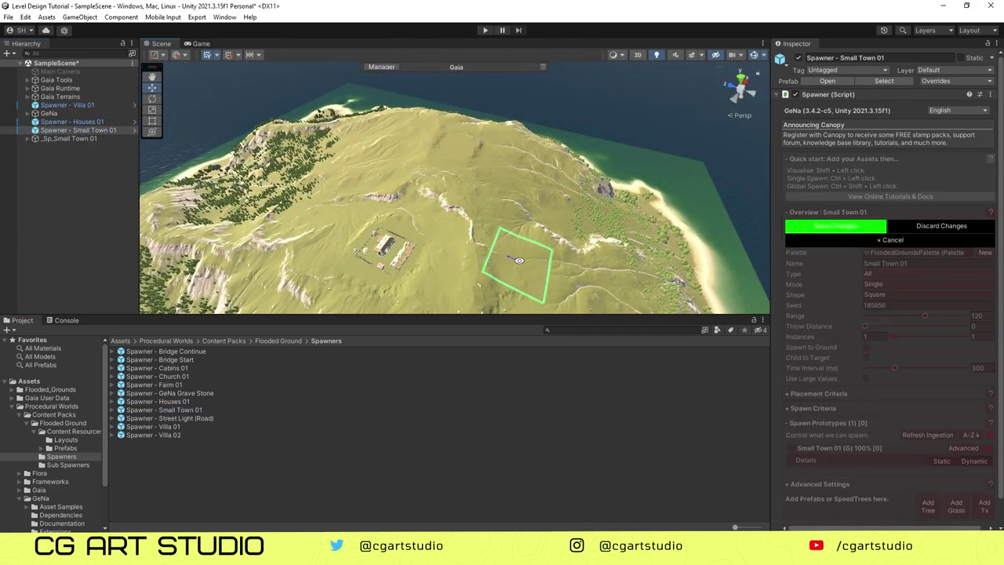
left_click_drag(517, 249, 413, 238, "alt")
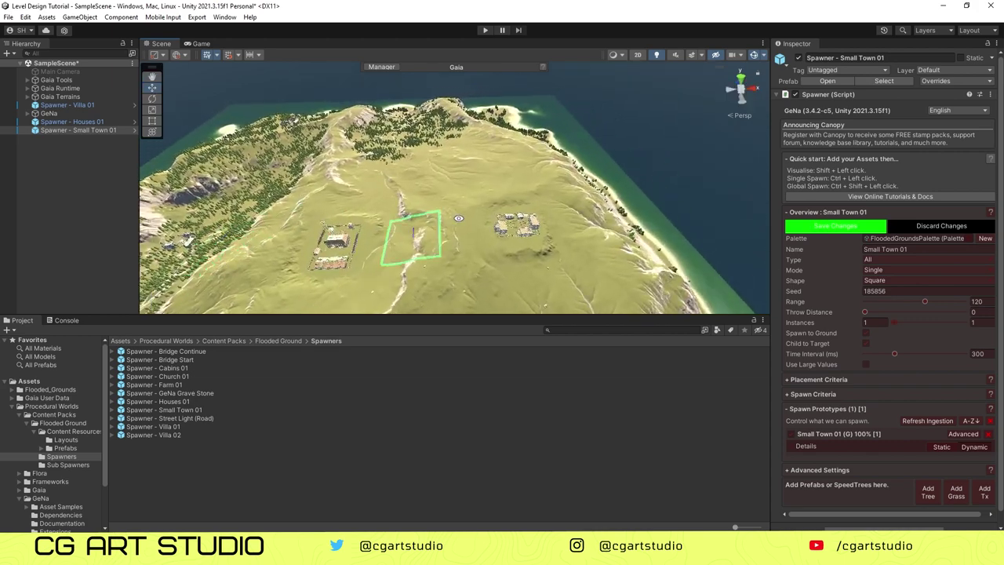
left_click(491, 187, "ctrl")
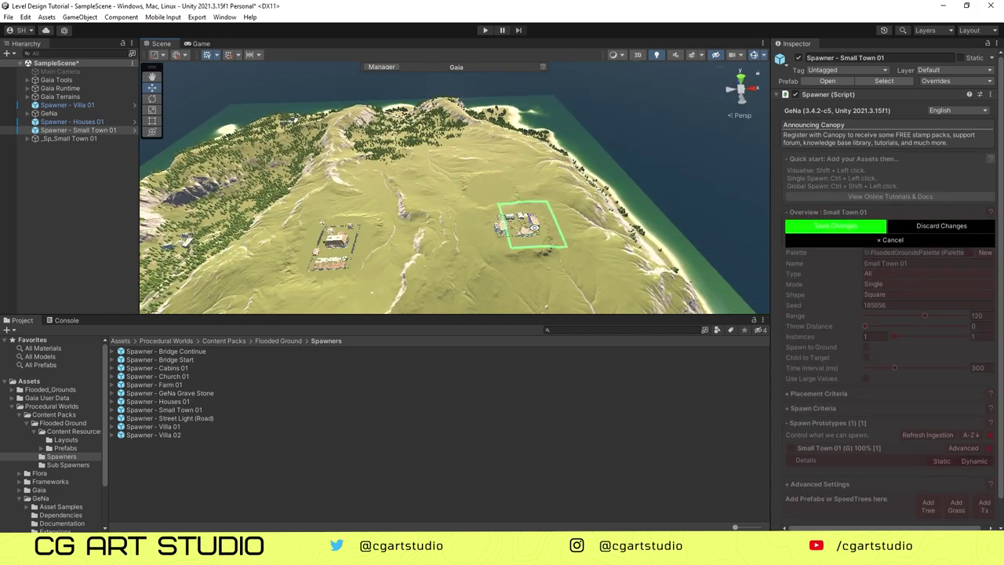
middle_click_drag(534, 227, 472, 91)
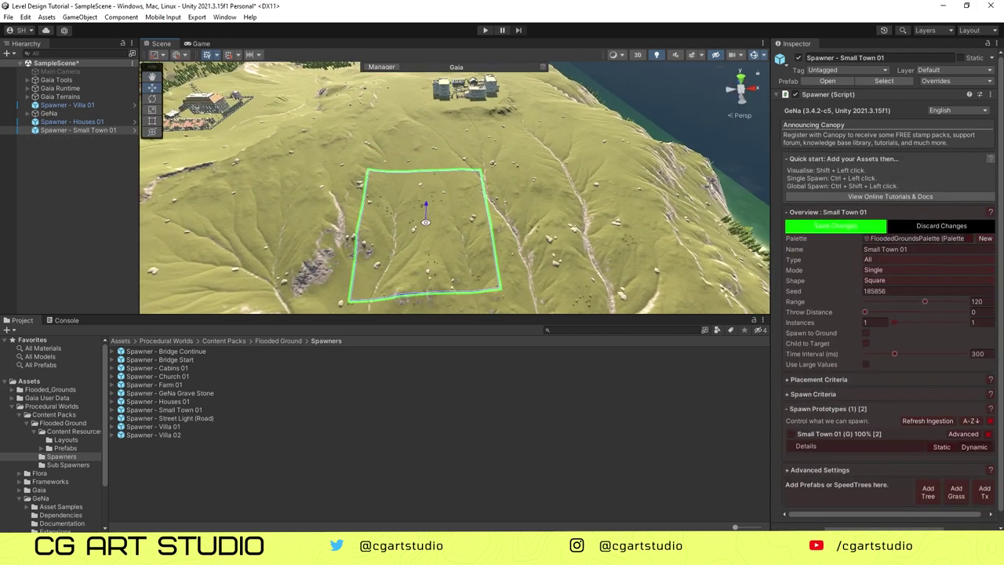
Step: Add the Farm 01 spawner to the scene and spawn two farms on the grassy hillside
left_click_drag(153, 384, 377, 220)
left_click(479, 218, "ctrl")
left_click(544, 195, "ctrl")
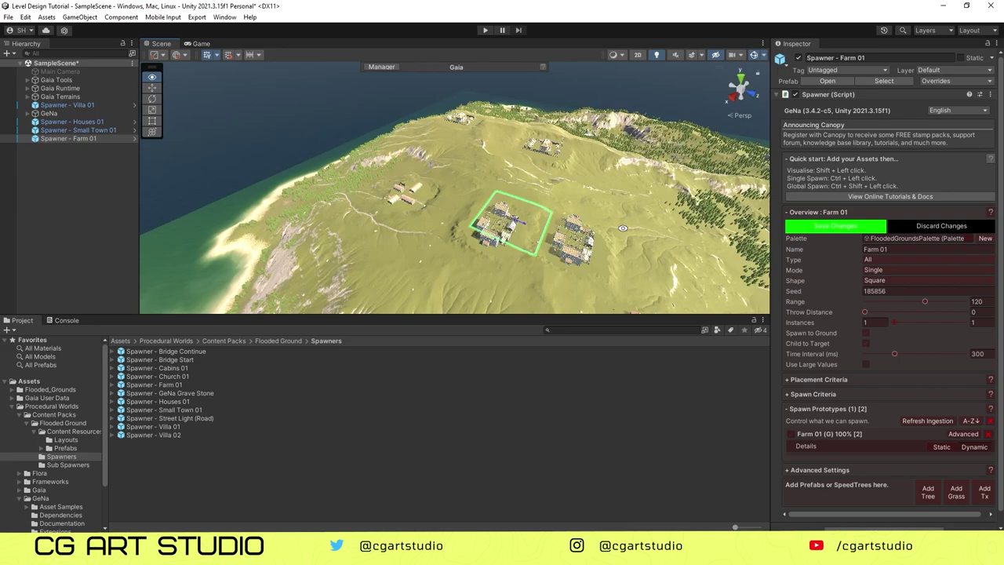
Step: Add the Church 01 spawner to the scene and spawn two churches, on the ridge and in the forest near the houses
middle_click_drag(502, 228, 385, 185)
middle_click_drag(643, 235, 417, 258)
scroll(440, 243, "up", 5)
left_click_drag(471, 220, 518, 212, "alt")
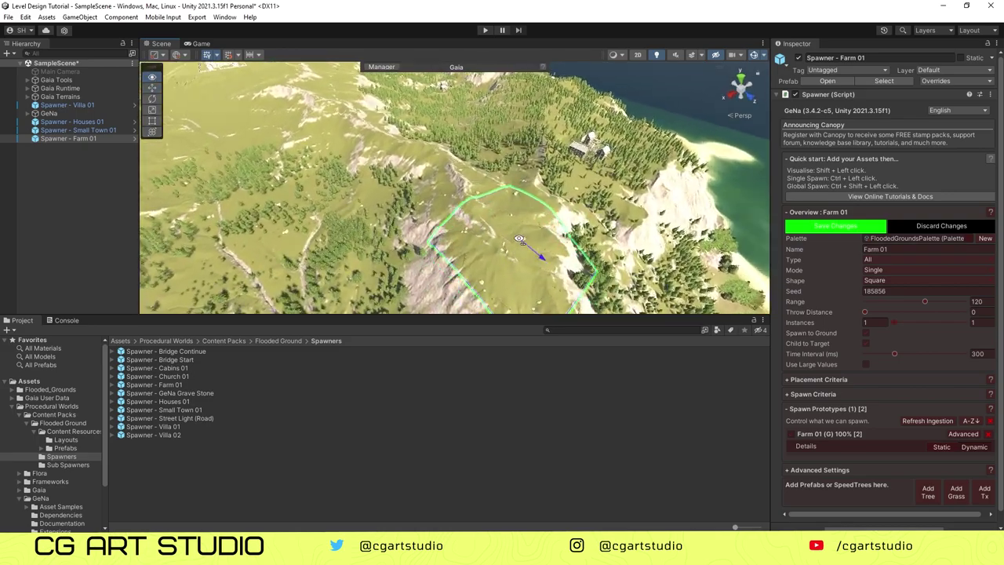
scroll(471, 212, "up", 4)
left_click_drag(167, 377, 96, 250)
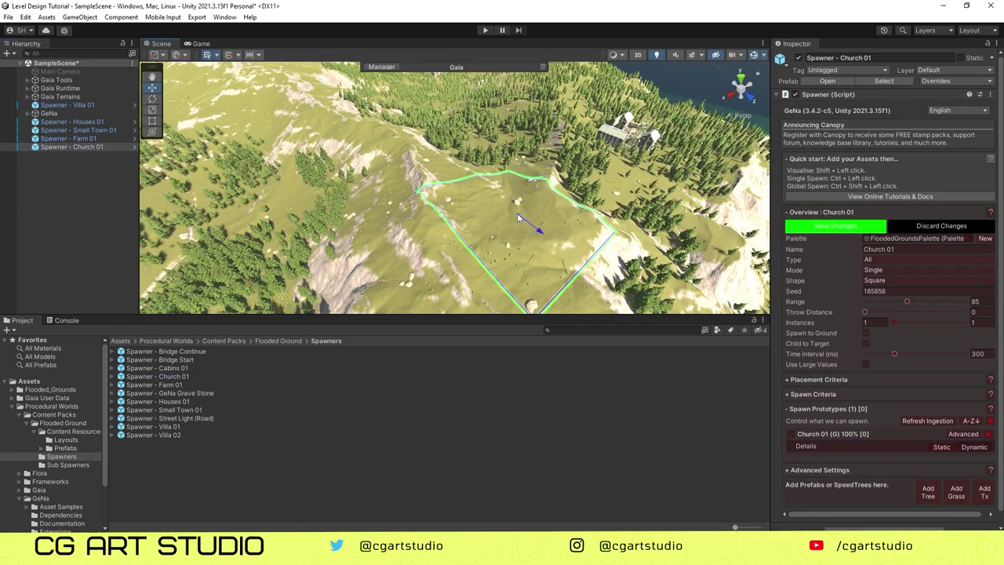
left_click(537, 226, "ctrl")
left_click_drag(536, 226, 494, 214, "alt")
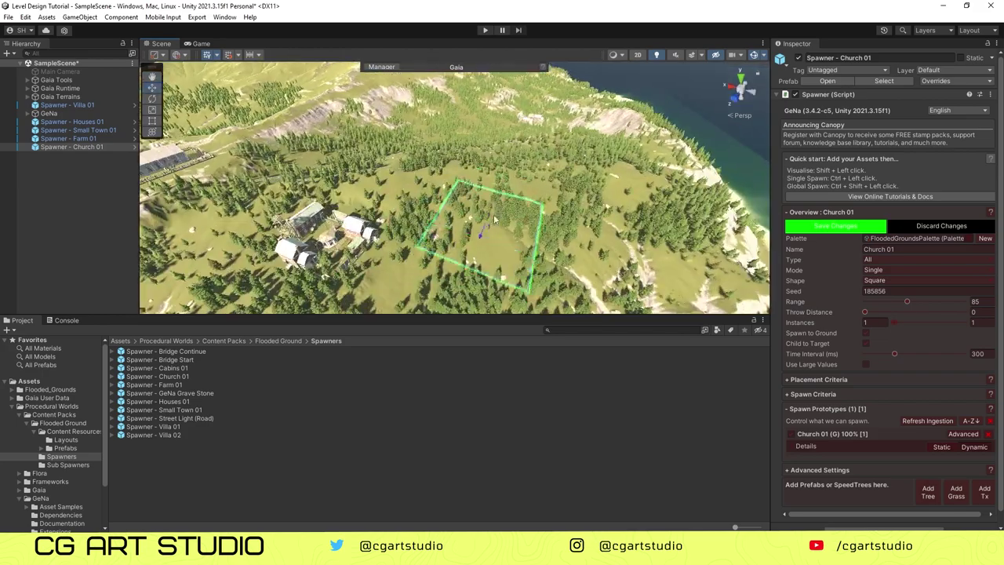
left_click(493, 203, "ctrl")
left_click_drag(671, 240, 501, 253, "alt")
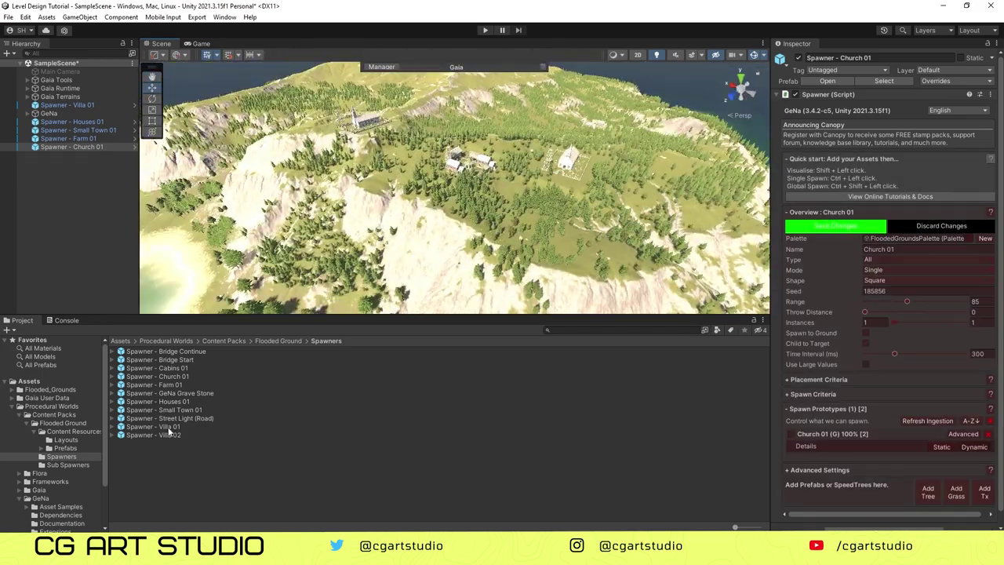
Step: Use the existing Villa 01 spawner to place another villa on the low sandy headland beside the cliffs
left_click(69, 105)
left_click_drag(569, 220, 526, 210, "alt")
left_click(341, 245, "ctrl")
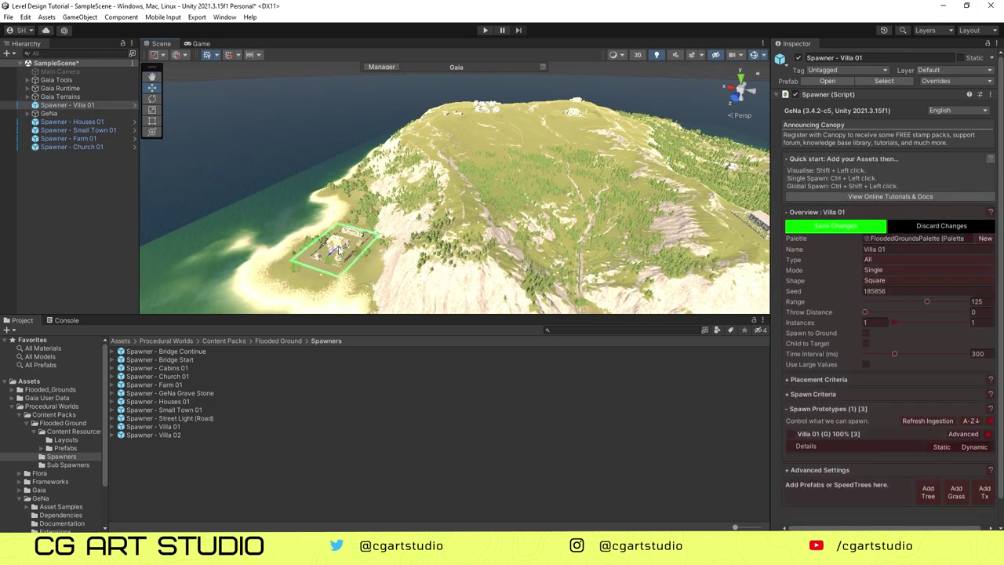
left_click_drag(338, 246, 384, 269, "alt")
Step: Use the existing Houses 01 spawner to place two more house groups on the open grassland
left_click_drag(174, 403, 194, 455)
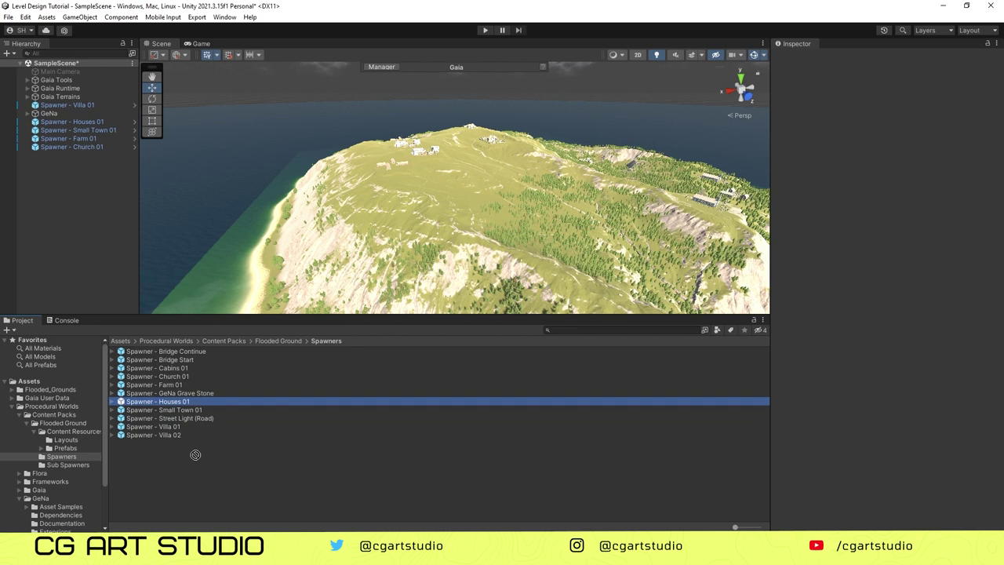
left_click(73, 122)
scroll(382, 190, "up", 10)
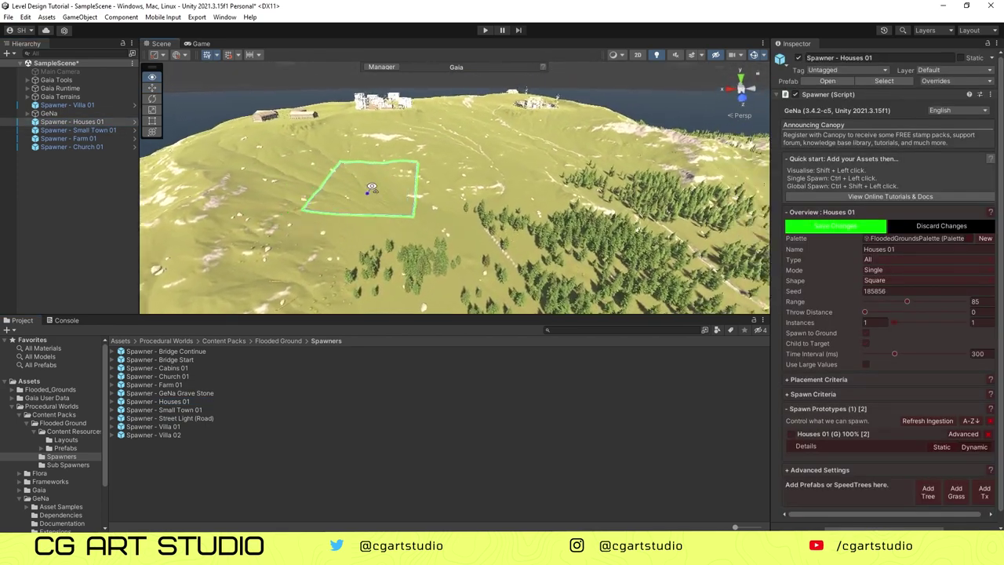
left_click(366, 195, "ctrl")
left_click_drag(375, 193, 349, 229, "alt")
left_click(514, 207, "ctrl")
scroll(514, 207, "down", 5)
Step: Select the Alpine Meadow Biome and clear its trees, terrain details, game objects, spawn extensions and probes from any source on the current terrain
left_click(72, 219)
left_click(27, 89)
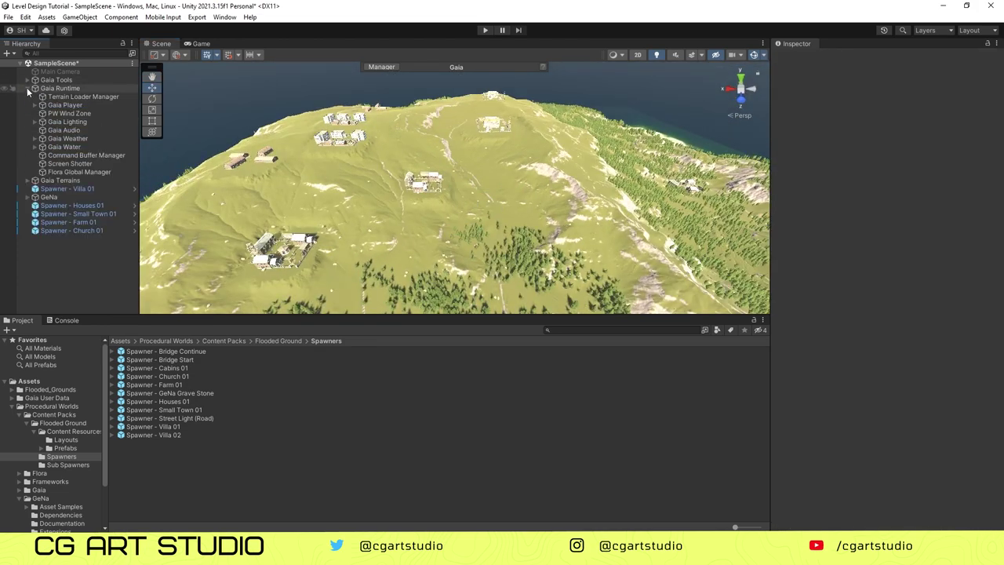
left_click(28, 89)
left_click(28, 80)
left_click(80, 97)
left_click(809, 460)
scroll(832, 451, "down", 3)
left_click(891, 475)
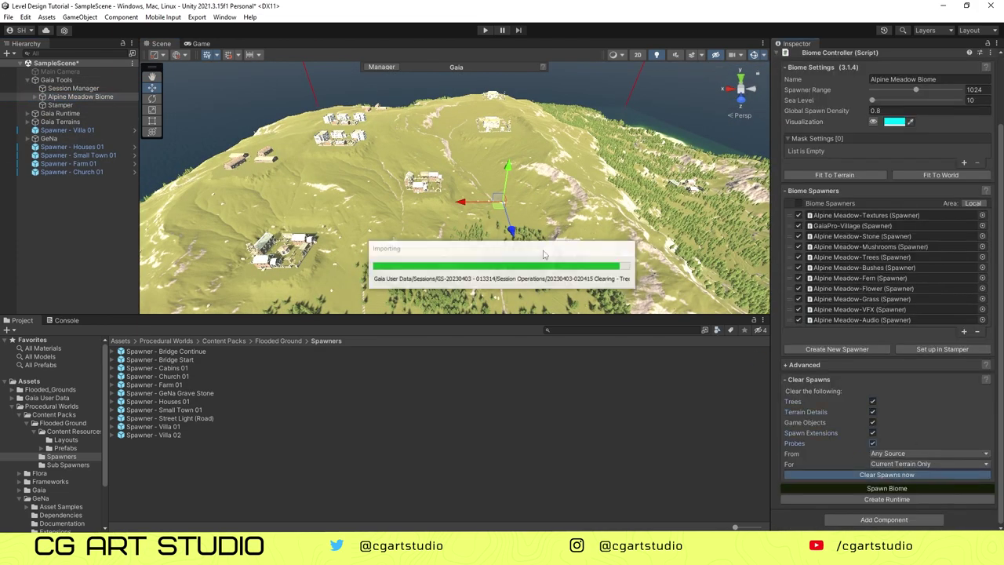
Step: Exclude the GaiaPro-Village spawner from the Alpine Meadow Biome and spawn the biome again
left_click_drag(512, 216, 463, 225, "alt")
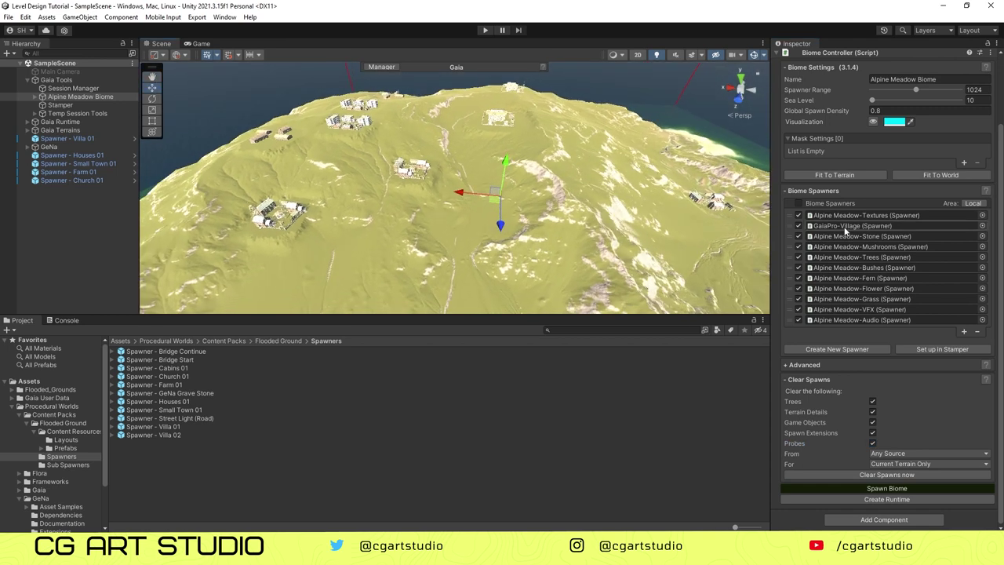
scroll(845, 232, "up", 2)
left_click(798, 283)
scroll(855, 345, "down", 1)
left_click(887, 516)
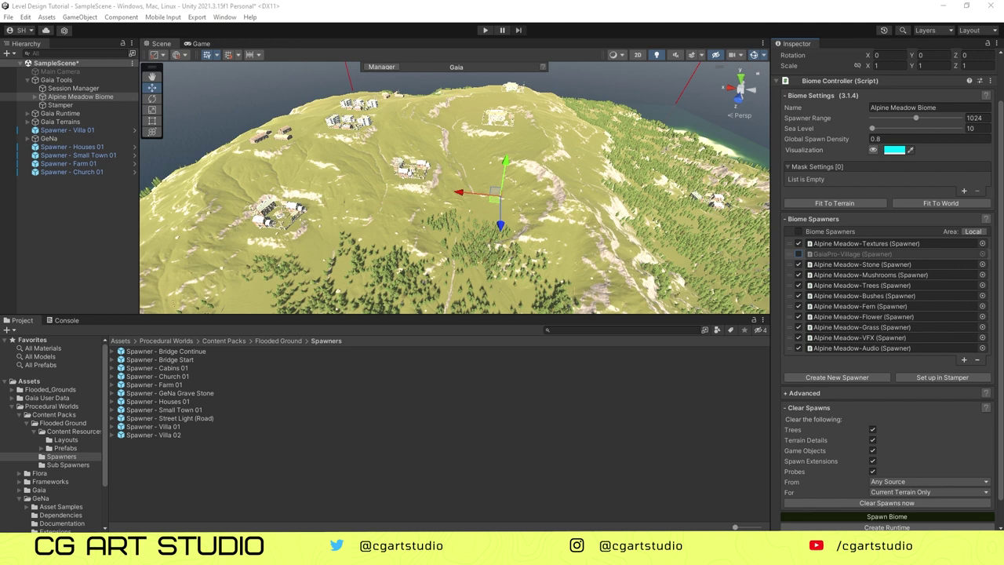
Step: Add the Cabins 01 spawner to the scene and spawn one cabin group on the open grassy slope just below the hilltop compounds
left_click_drag(538, 316, 537, 365)
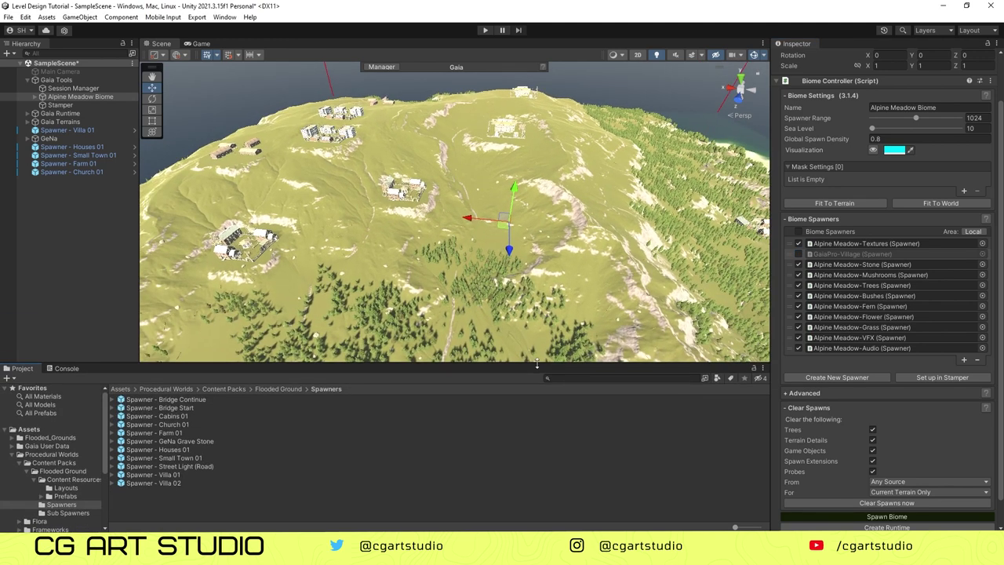
left_click_drag(153, 416, 104, 321)
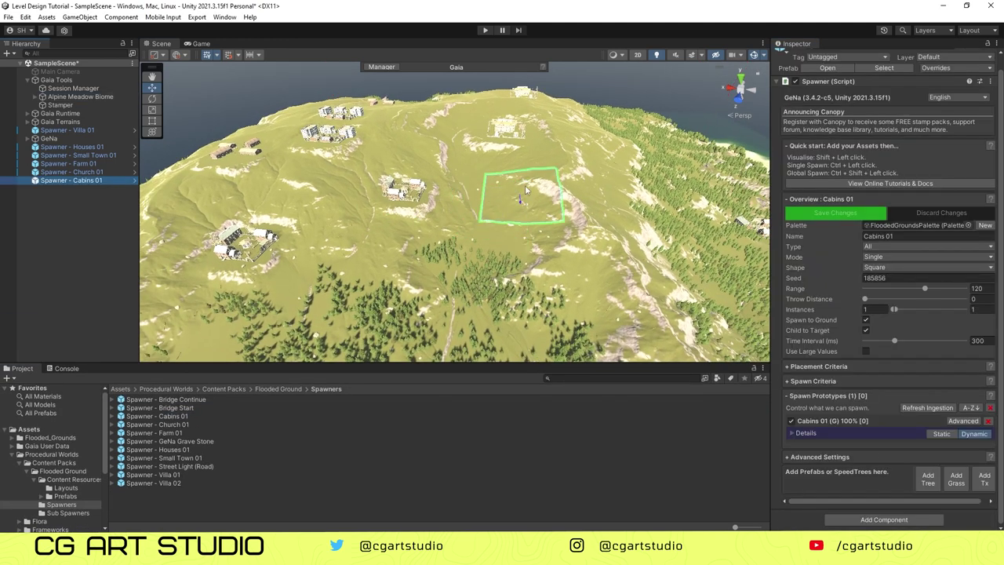
left_click(543, 161, "ctrl")
left_click_drag(582, 237, 448, 288, "alt")
scroll(449, 290, "up", 4)
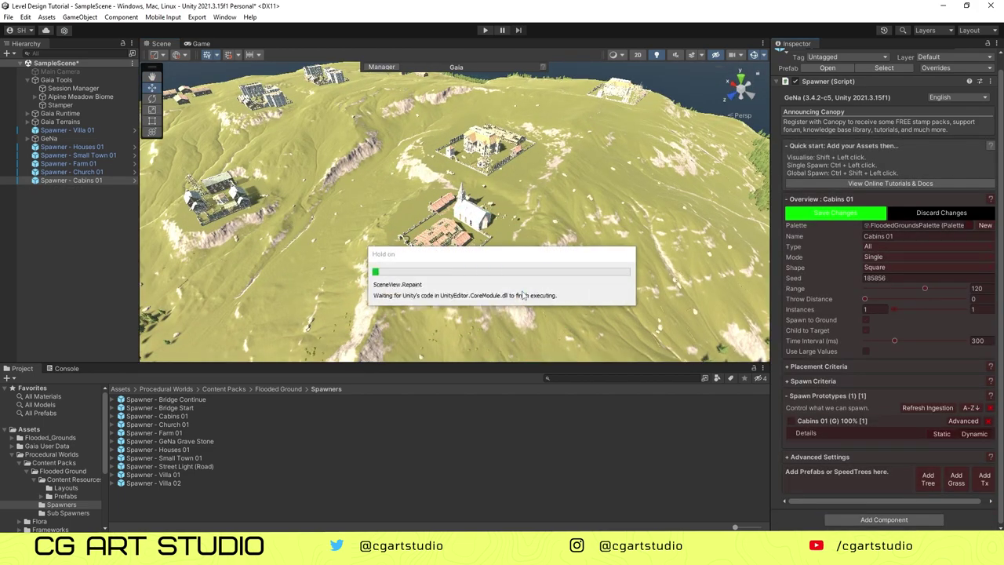
left_click_drag(522, 294, 554, 171, "alt")
middle_click_drag(554, 172, 616, 133)
Step: Reorder the scene hierarchy so the Villa 01 spawner sits after the Cabins 01 spawner
left_click(72, 227)
left_click(74, 180)
left_click(84, 141, "shift")
left_click(84, 147, "shift")
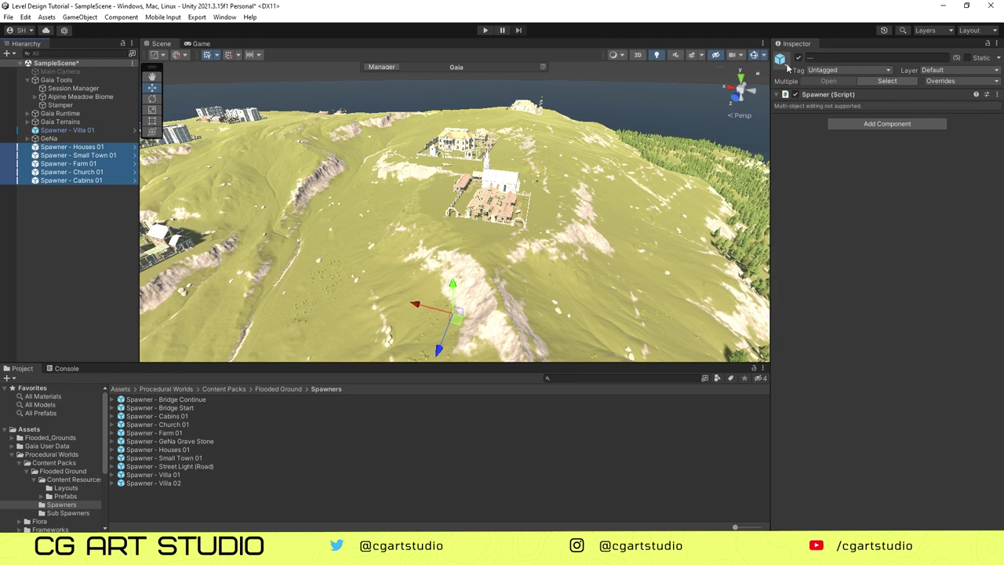
left_click(79, 235)
left_click_drag(70, 131, 75, 201)
right_click(74, 201)
mouse_move(122, 453)
left_click(239, 452)
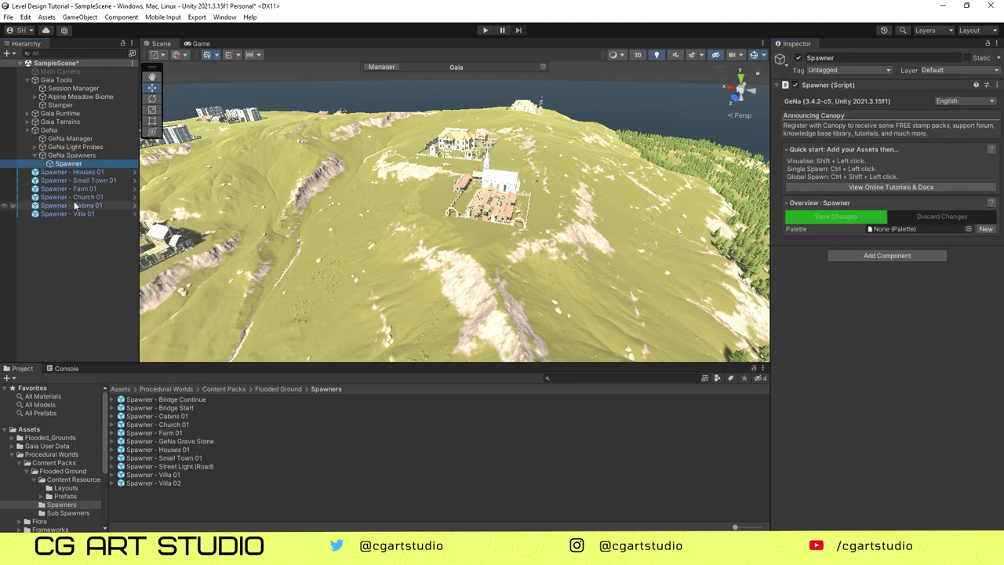
Step: Add a GeNa River Flow object to the scene and place its start point where the gullies meet in the forested valley
left_click(56, 129)
right_click(60, 129)
mouse_move(157, 381)
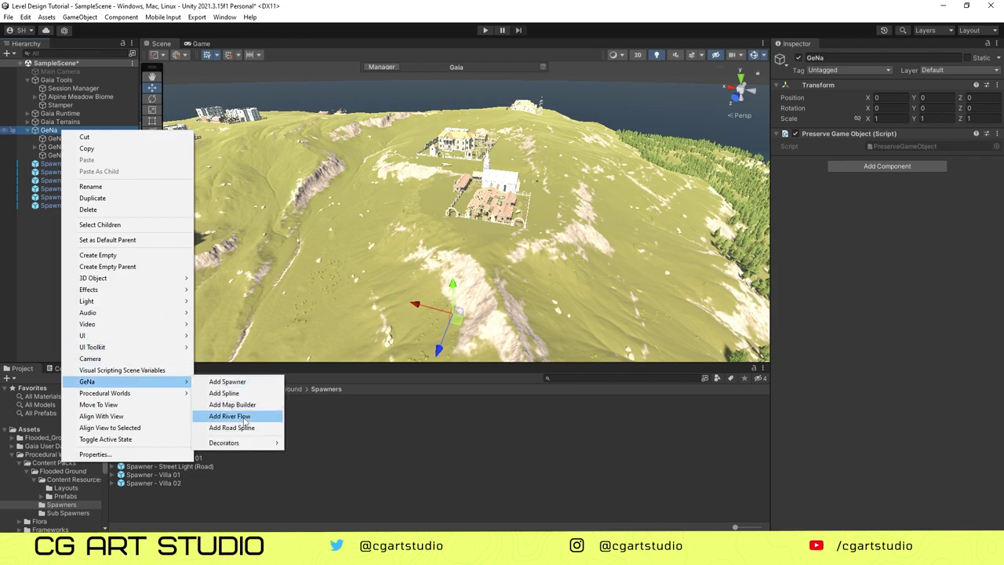
left_click(248, 417)
scroll(349, 294, "down", 3)
right_click_drag(351, 238, 379, 303)
middle_click_drag(393, 318, 417, 300)
left_click_drag(418, 302, 433, 243, "alt")
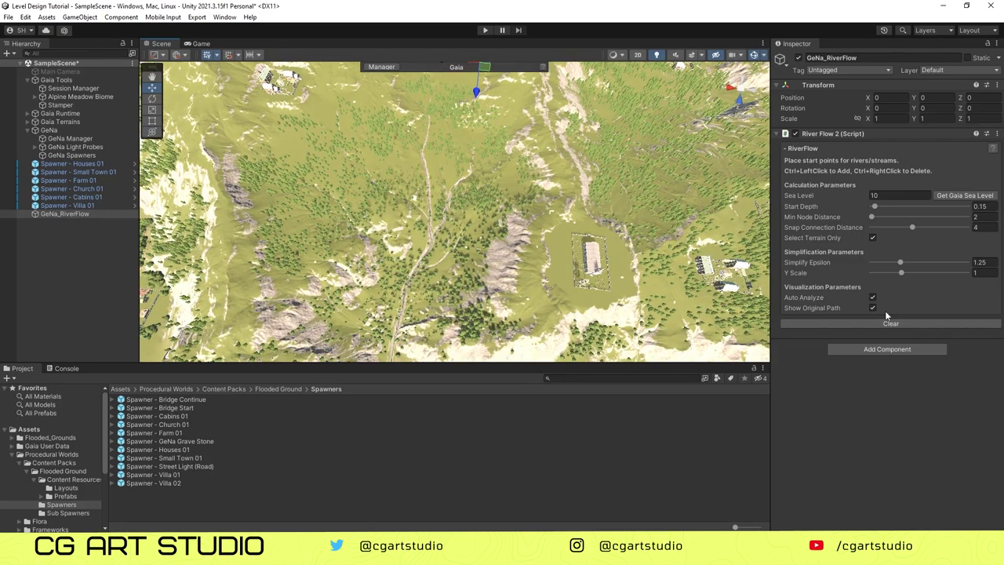
scroll(440, 260, "down", 5)
scroll(436, 245, "up", 3)
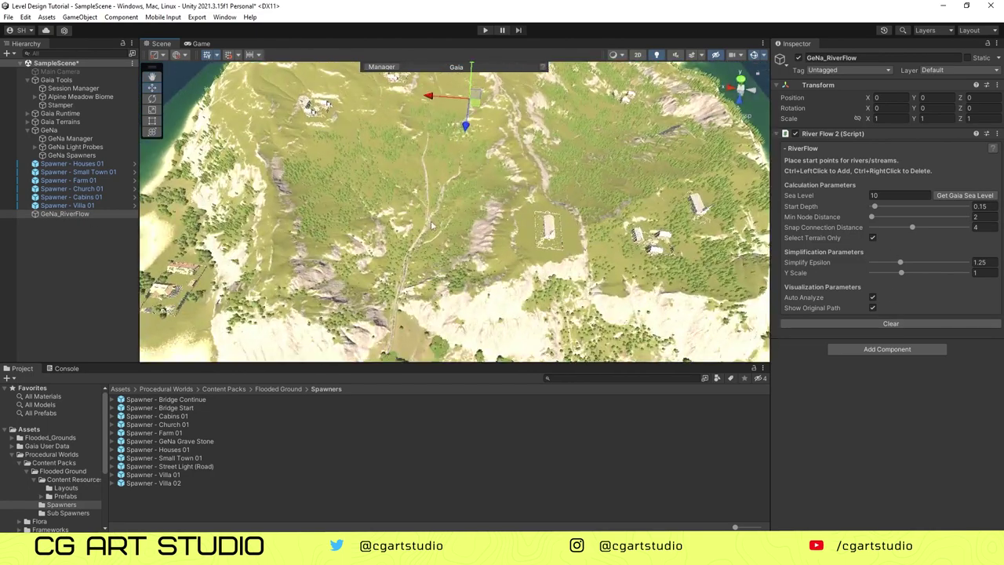
left_click(437, 244, "ctrl")
Step: Turn off the scene view lighting and create a GeNa river spline from the placed start point
right_click_drag(438, 246, 441, 330)
left_click(656, 55)
scroll(502, 149, "up", 3)
middle_click_drag(491, 134, 438, 240)
scroll(435, 238, "up", 3)
mouse_move(434, 238)
left_mouse_down("alt")
mouse_move(550, 225)
mouse_move(518, 234)
left_mouse_up("alt")
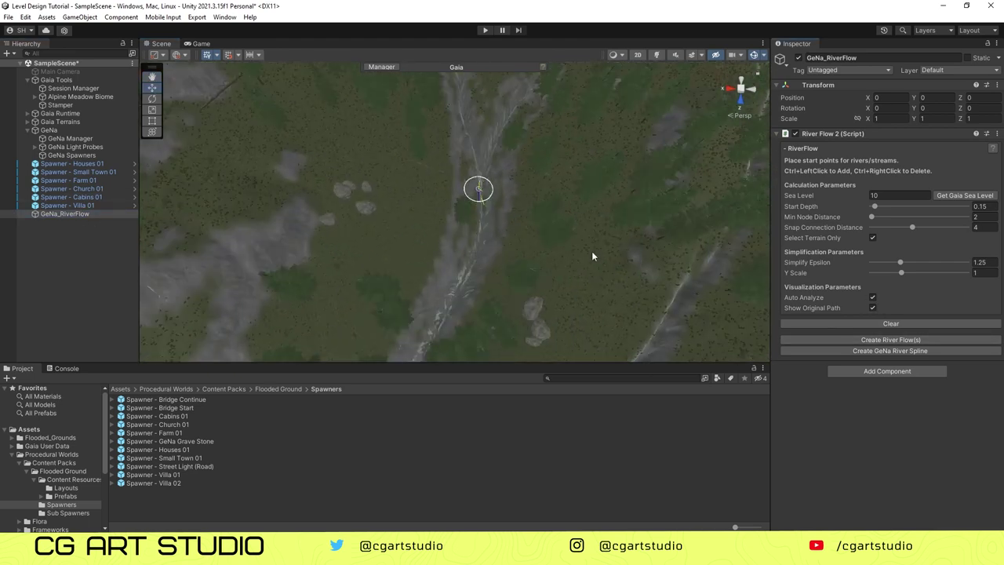
scroll(586, 224, "up", 6)
scroll(467, 289, "up", 4)
middle_click_drag(468, 288, 486, 267)
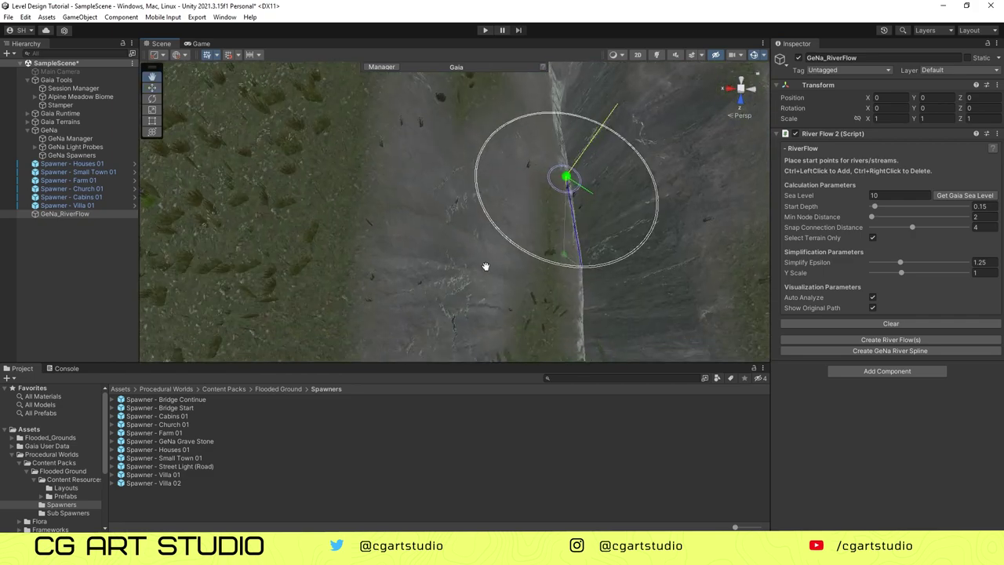
scroll(480, 268, "down", 6)
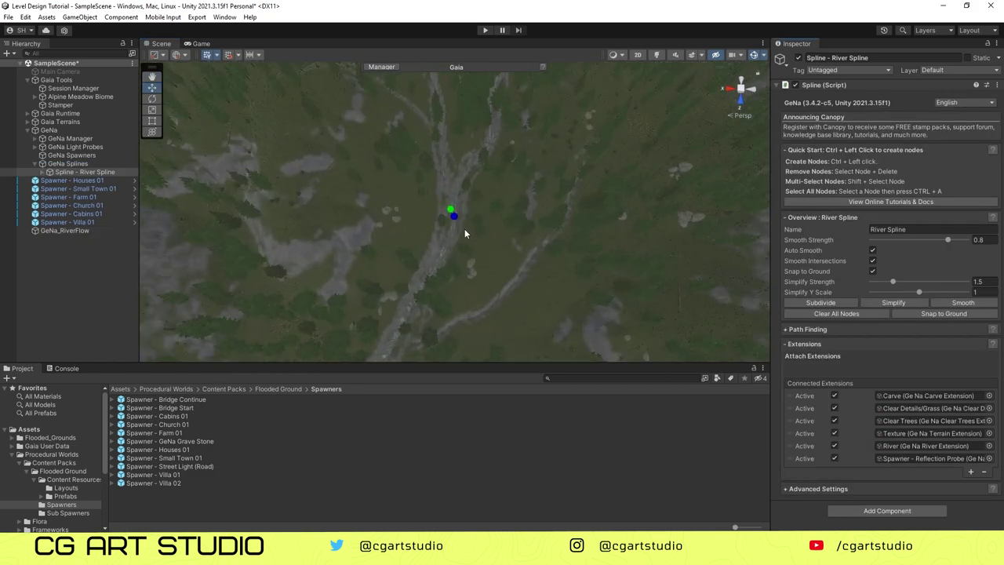
Step: Extend the river spline node by node down the valley gully from its start to the shoreline
left_click(433, 275, "ctrl")
middle_click_drag(419, 305, 448, 195)
left_click(438, 216, "ctrl")
middle_click_drag(431, 307, 442, 164)
left_click(432, 218, "ctrl")
middle_click_drag(431, 266, 445, 200)
left_click(430, 250, "ctrl")
middle_click_drag(432, 306, 442, 237)
left_click(442, 245, "ctrl")
left_click(439, 235, "ctrl")
middle_click_drag(427, 287, 449, 242)
left_click(449, 230, "ctrl")
middle_click_drag(429, 316, 447, 262)
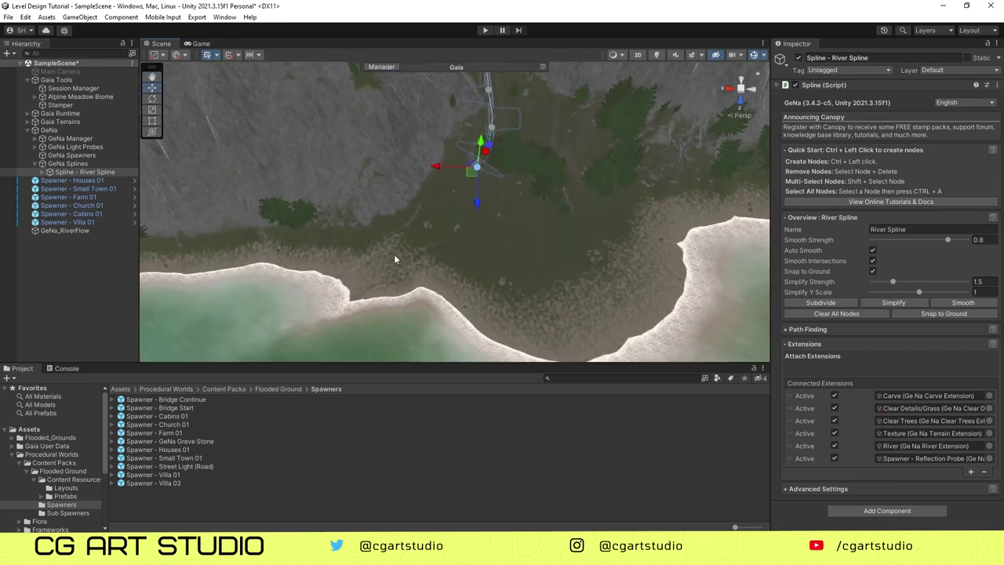
left_click(387, 301, "ctrl")
Step: Add two upstream branches to the river spline, following the two gullies that fork above its start
scroll(389, 301, "down", 3)
middle_click_drag(408, 173, 417, 322)
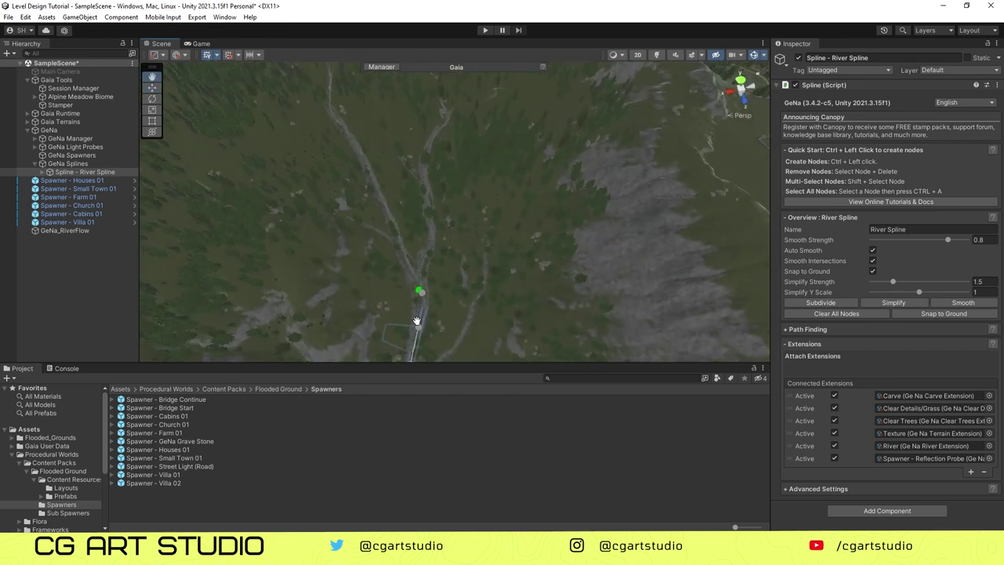
scroll(408, 324, "up", 3)
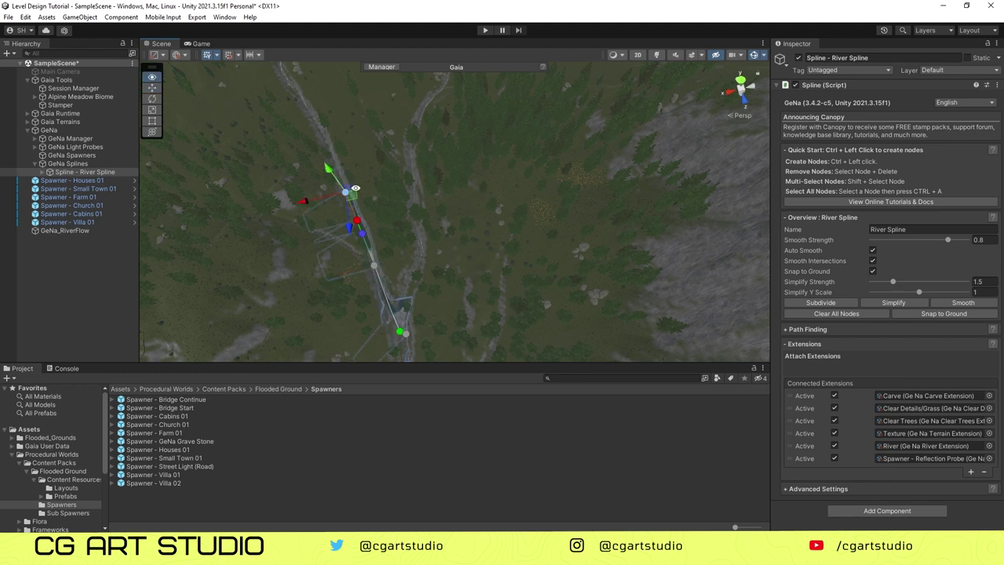
left_click_drag(355, 188, 398, 253, "alt")
scroll(415, 212, "down", 3)
middle_click_drag(440, 314, 385, 200)
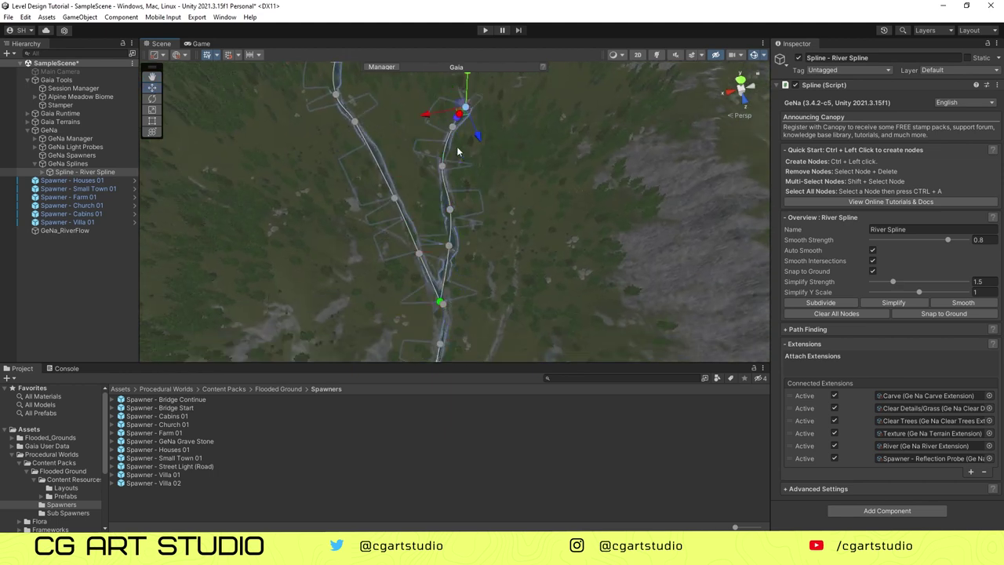
scroll(459, 152, "down", 4)
left_click_drag(459, 152, 461, 273, "alt")
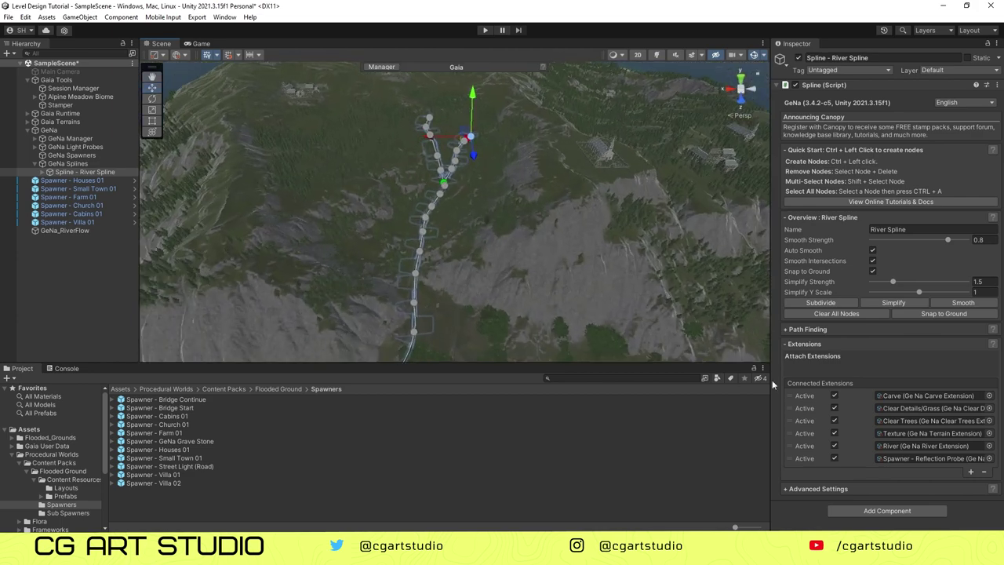
Step: Select the river spline's Carve extension, switch it off and on to compare its preview, and set its width to 11.05
left_click(858, 395)
scroll(463, 235, "up", 7)
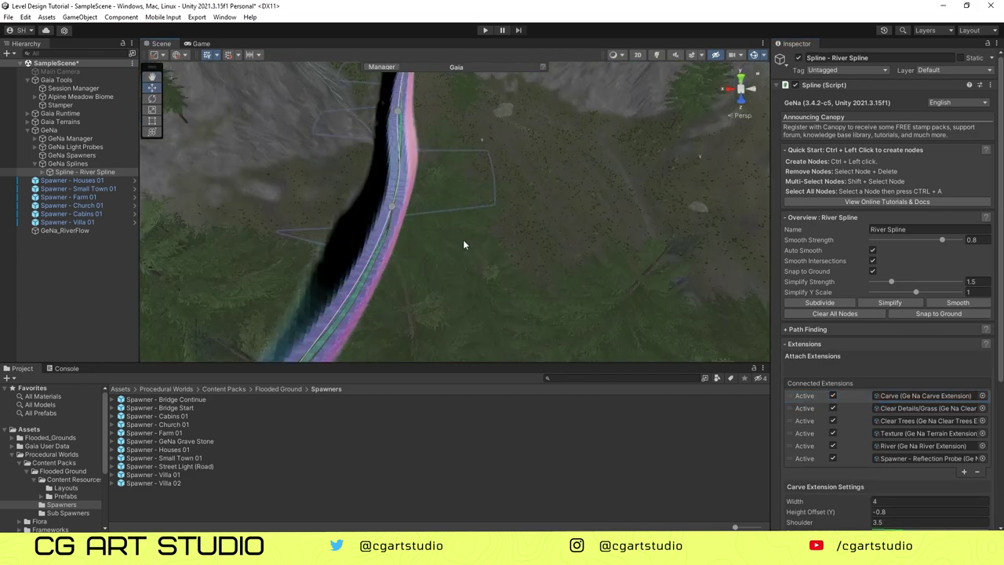
middle_click_drag(353, 310, 435, 221)
left_click(833, 396)
scroll(846, 398, "down", 8)
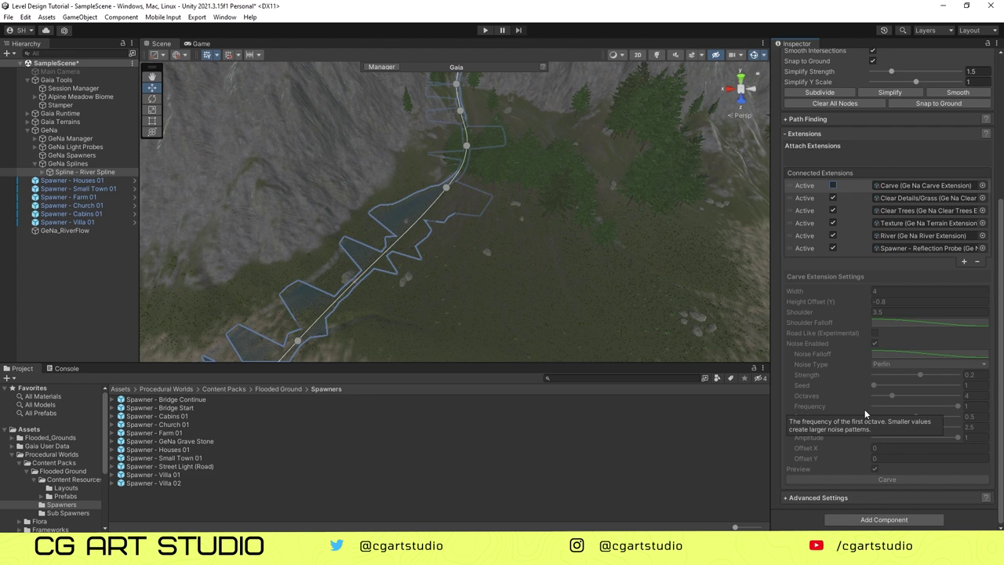
scroll(864, 409, "up", 3)
left_click(833, 270)
scroll(866, 398, "down", 1)
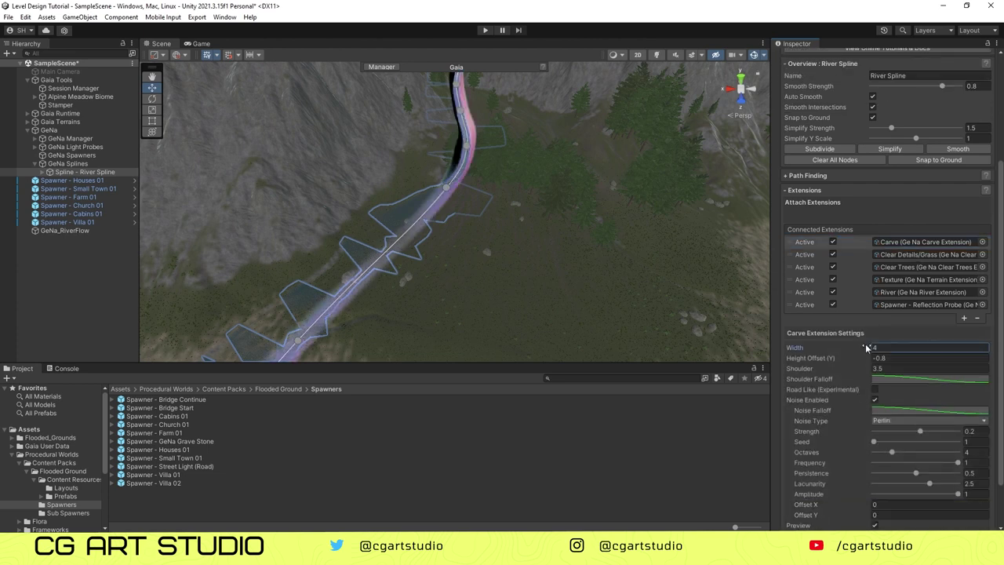
left_click_drag(906, 350, 983, 365)
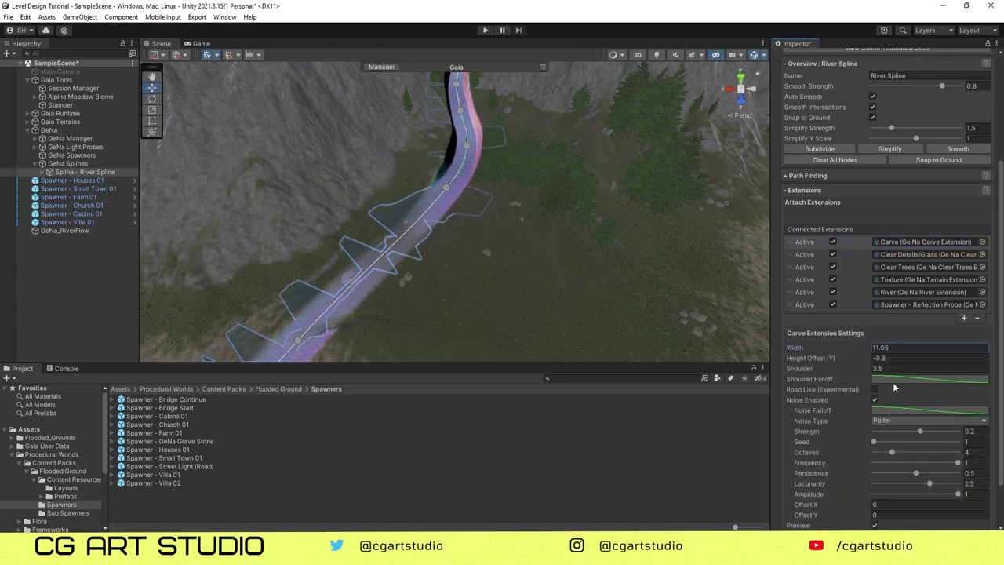
scroll(846, 370, "down", 2)
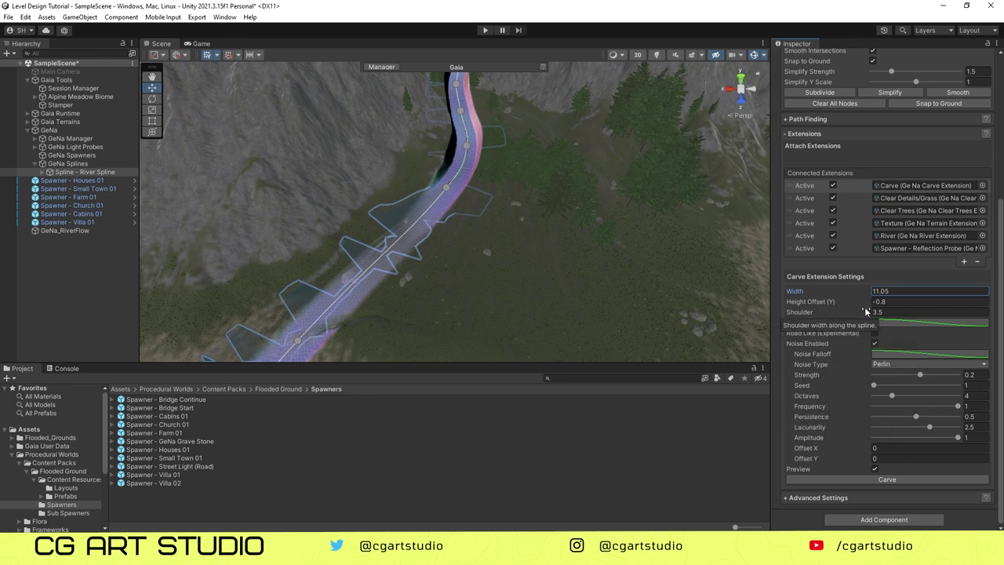
Step: In the River extension, set the start depth to 2.05 and the river width to 10
left_click(820, 235)
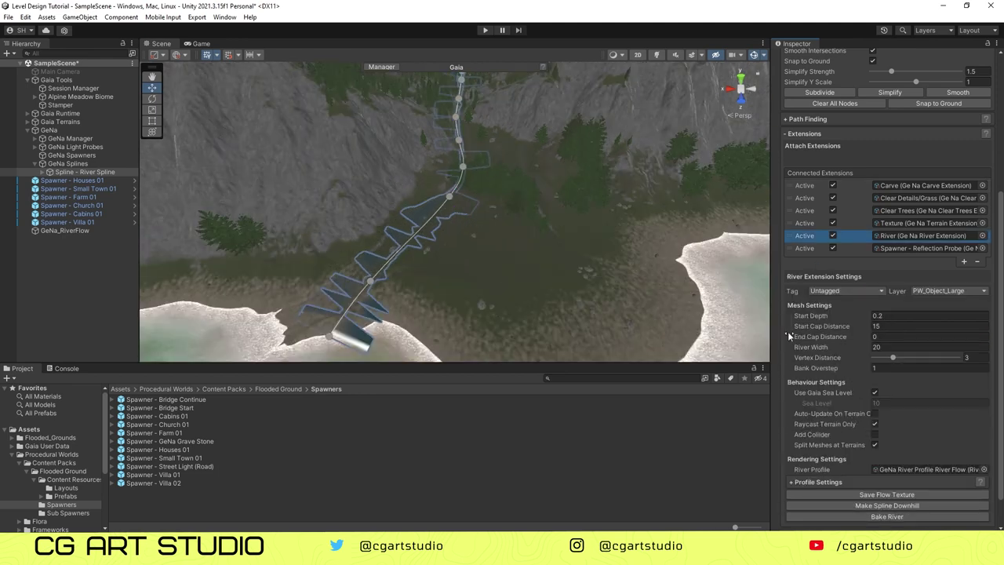
scroll(837, 366, "up", 1)
mouse_move(885, 350)
left_mouse_down()
mouse_move(898, 351)
mouse_move(871, 360)
left_mouse_up()
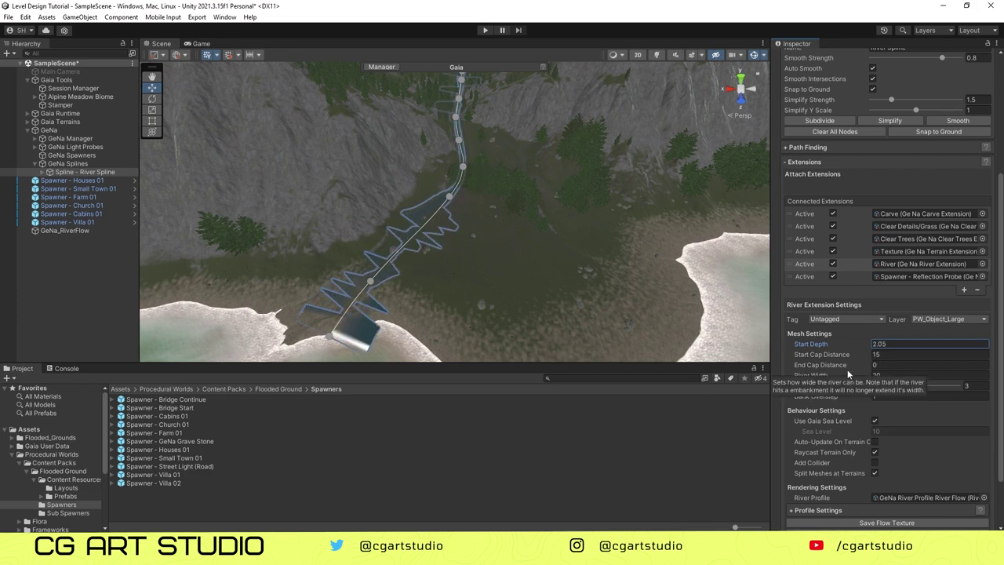
type("10")
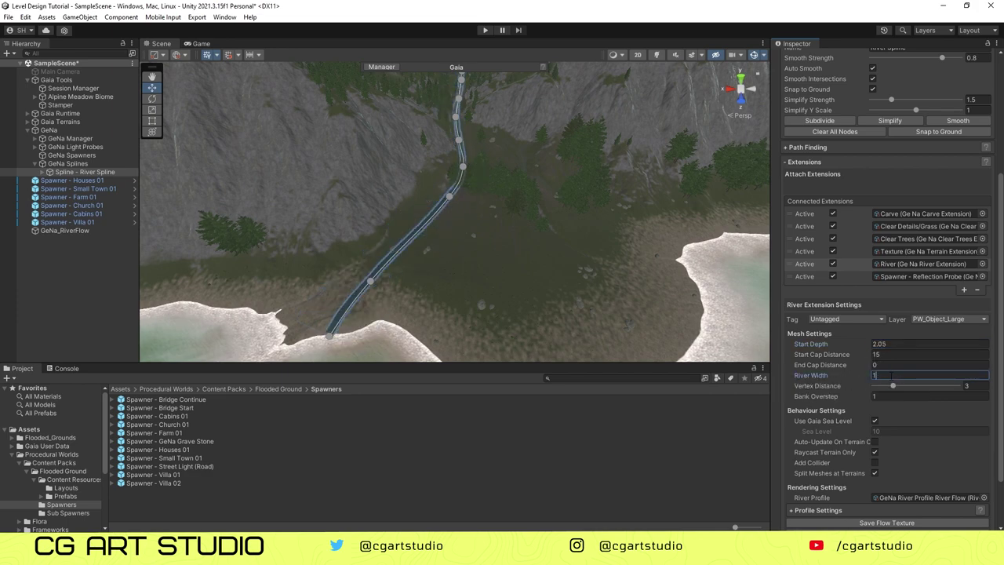
Step: Reposition the river spline node just downstream of where the two branches meet
scroll(496, 267, "up", 6)
middle_click_drag(491, 263, 484, 307)
middle_click_drag(492, 224, 470, 255)
scroll(504, 267, "up", 4)
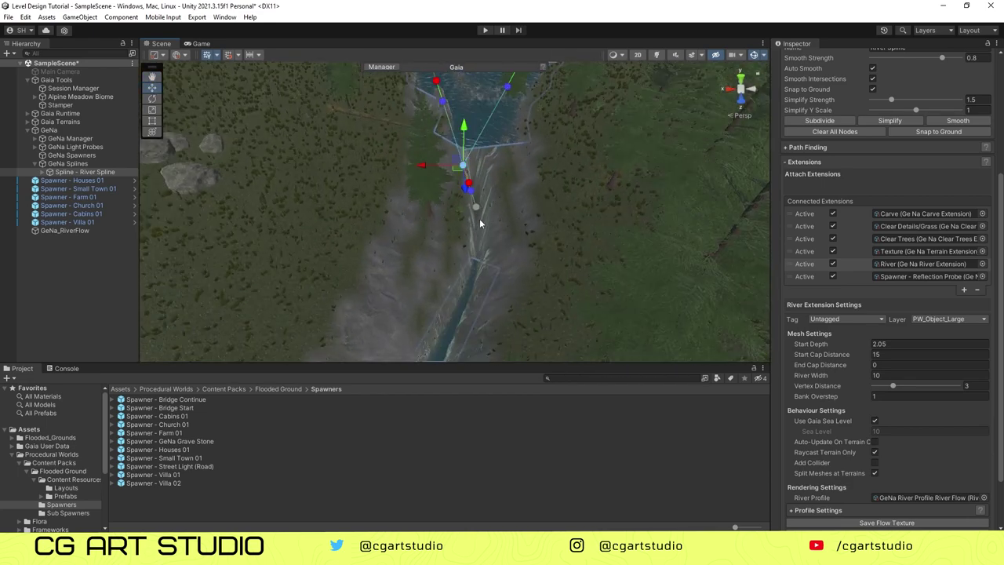
left_click_drag(476, 176, 488, 183)
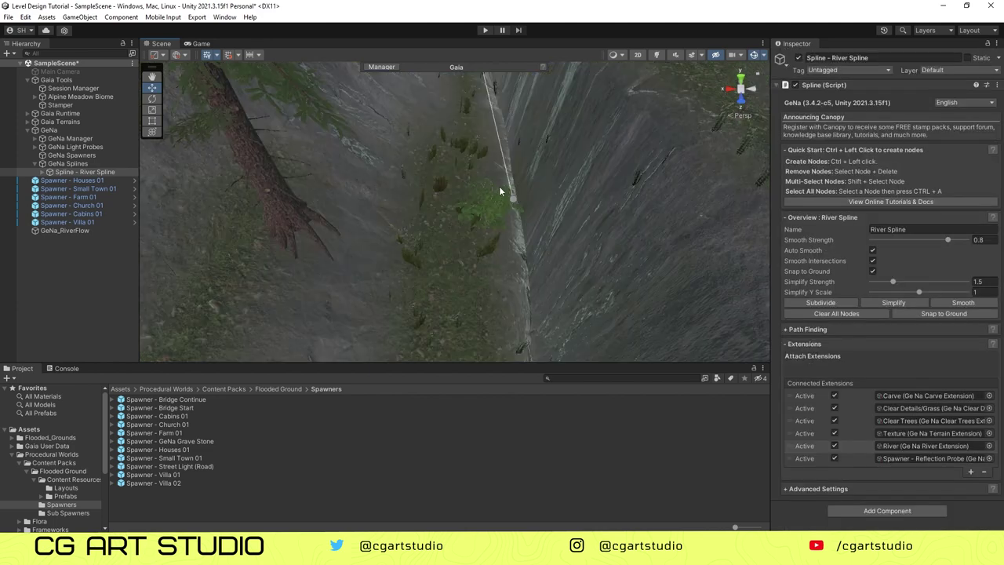
scroll(486, 204, "down", 5)
middle_click_drag(474, 206, 447, 216)
left_click(475, 293)
middle_click_drag(476, 294, 353, 290)
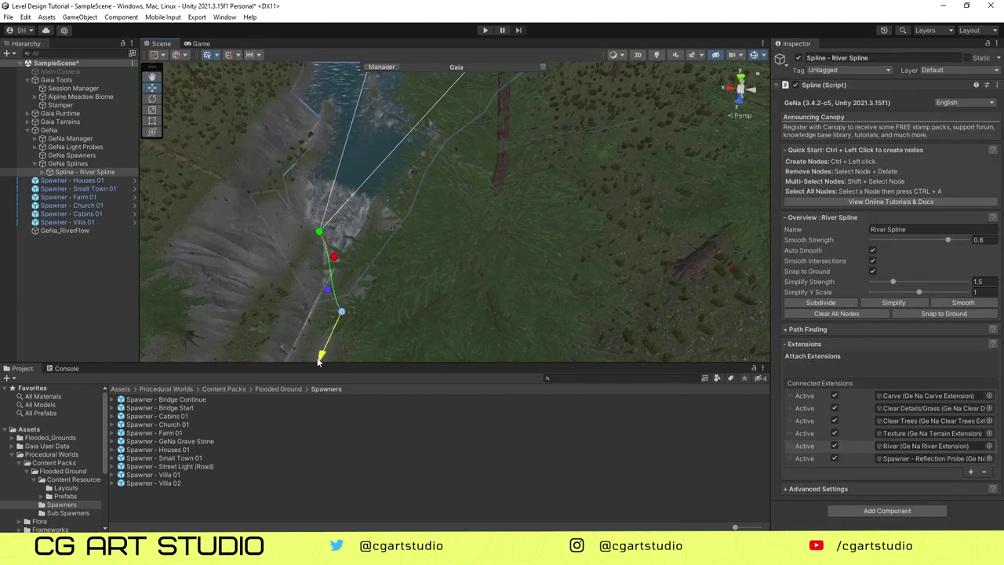
Step: Reconnect the main downstream river segment to the junction of the two upstream branches
left_click_drag(436, 221, 480, 255, "alt")
scroll(466, 257, "up", 5)
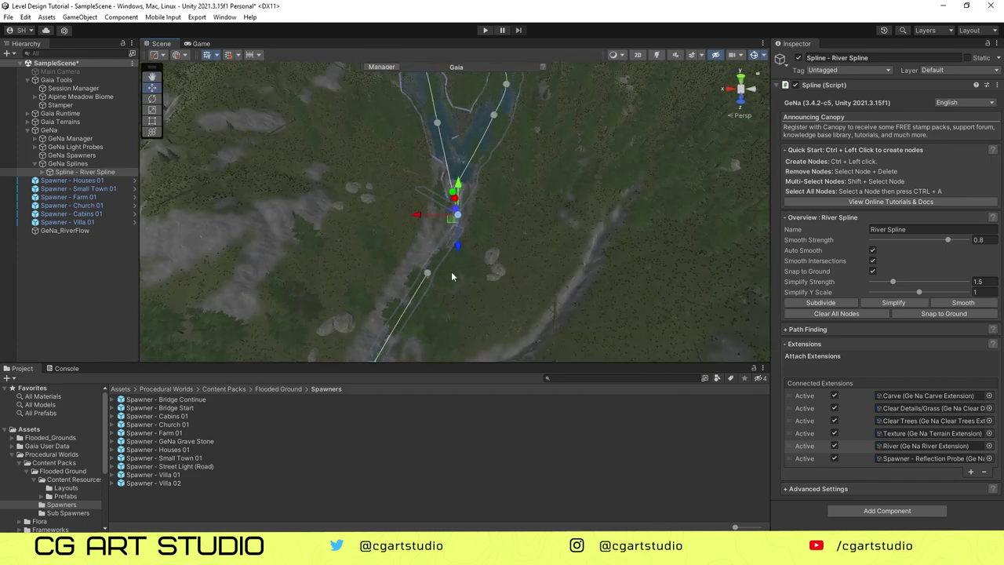
scroll(454, 209, "down", 8)
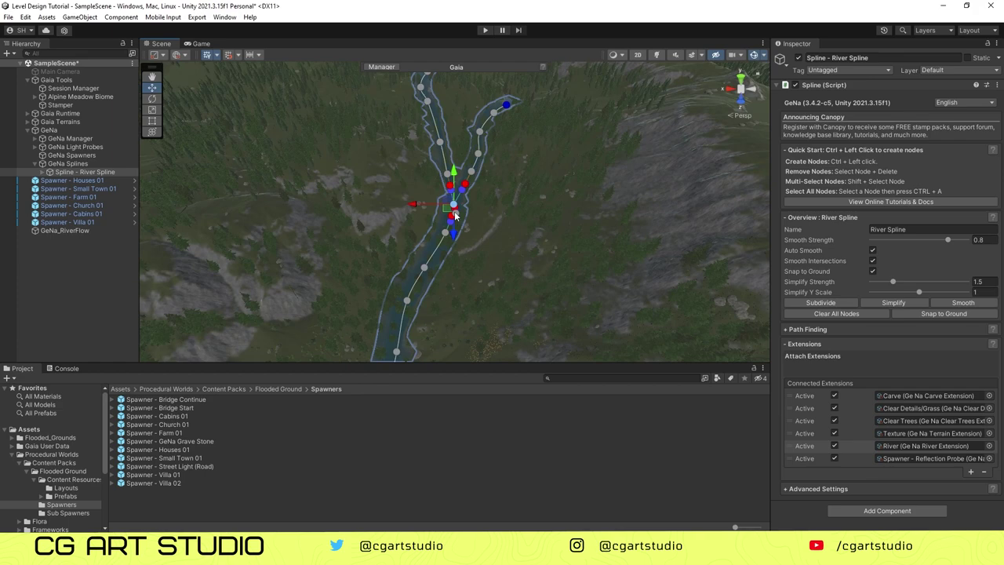
scroll(476, 212, "up", 8)
left_click_drag(523, 272, 463, 259, "alt")
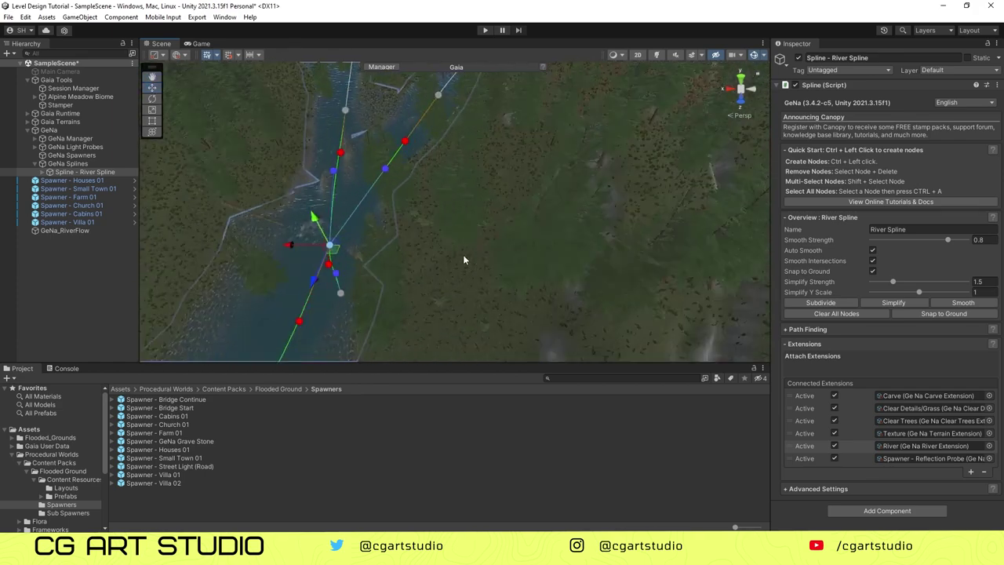
Step: Set the River extension's start depth to 1
left_click(855, 446)
scroll(869, 387, "down", 4)
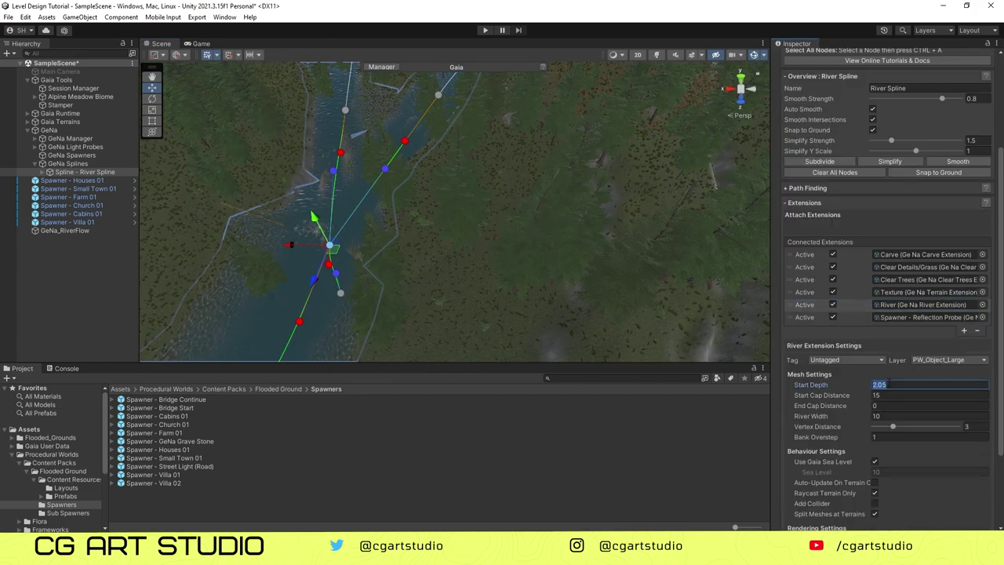
type("51")
scroll(448, 259, "down", 5)
scroll(471, 236, "up", 3)
Step: Shift two nodes of the eastern upstream branch so the river follows the middle of its gully
middle_click_drag(517, 141, 528, 246)
left_click(500, 271)
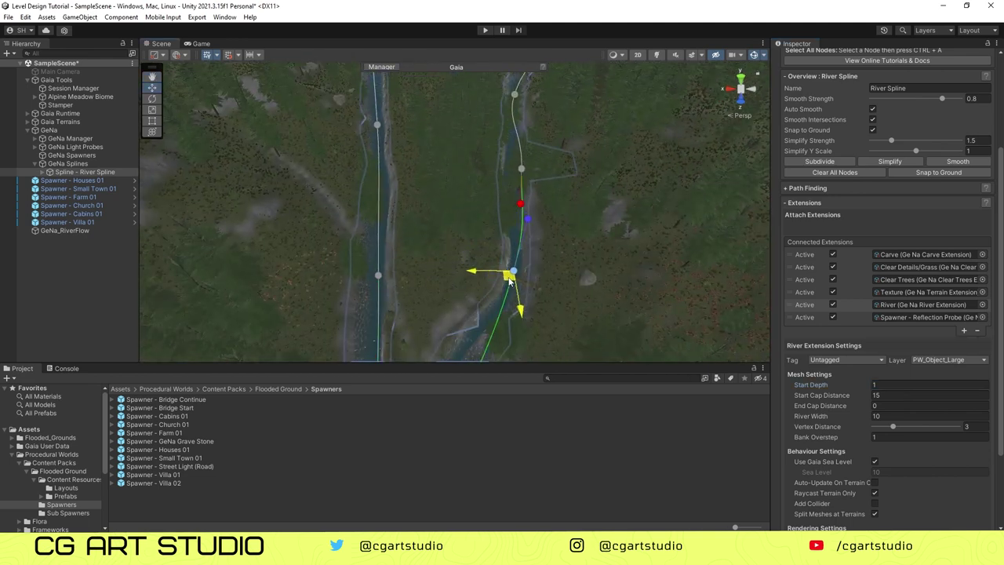
middle_click_drag(540, 133, 536, 242)
left_click(513, 296)
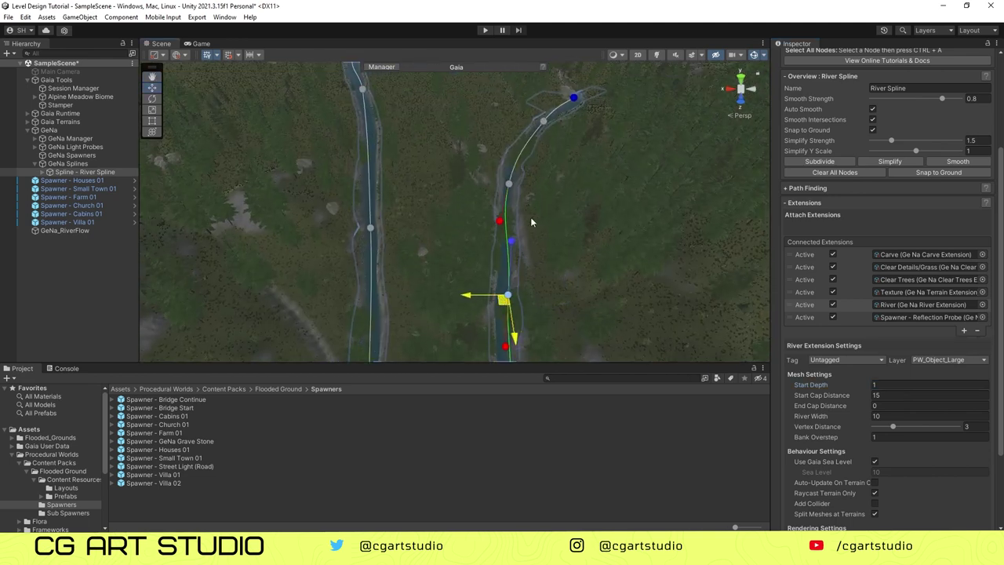
Step: Carve the terrain along the river spline using the Carve extension
left_click_drag(560, 174, 557, 233, "alt")
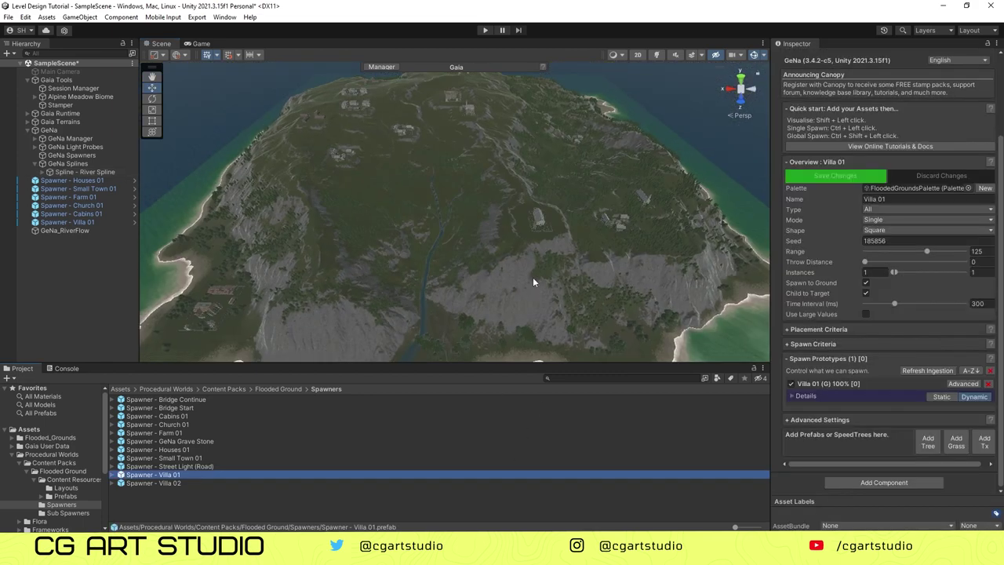
scroll(502, 270, "up", 4)
right_click_drag(470, 263, 479, 209)
left_click_drag(480, 209, 500, 241, "alt")
left_click(93, 171)
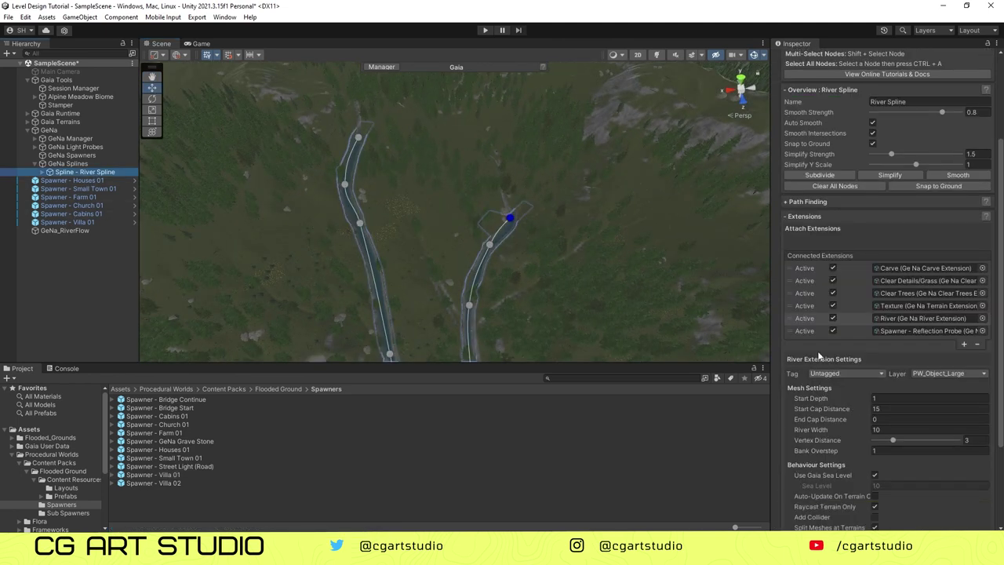
left_click(808, 269)
scroll(835, 429, "down", 3)
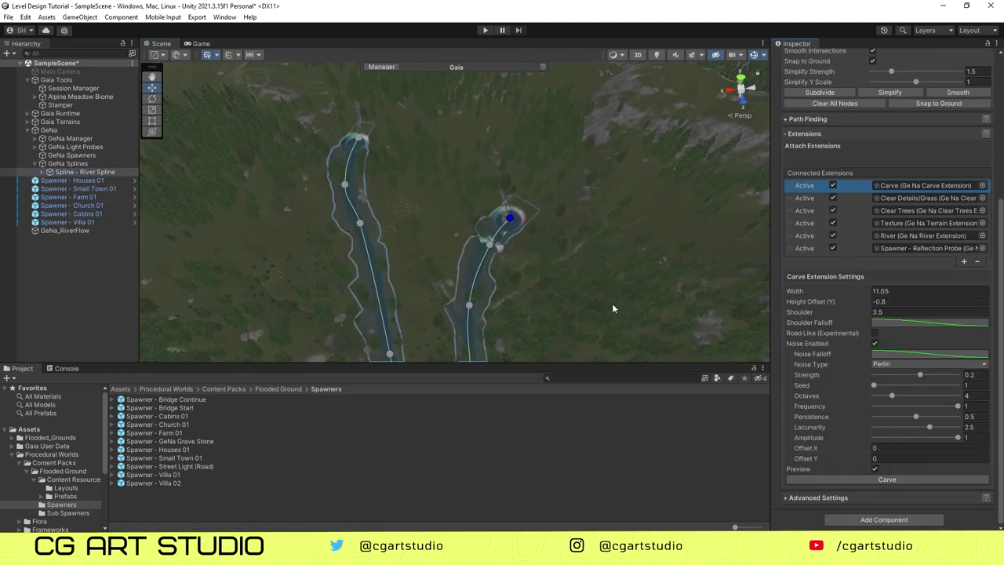
left_click(794, 235)
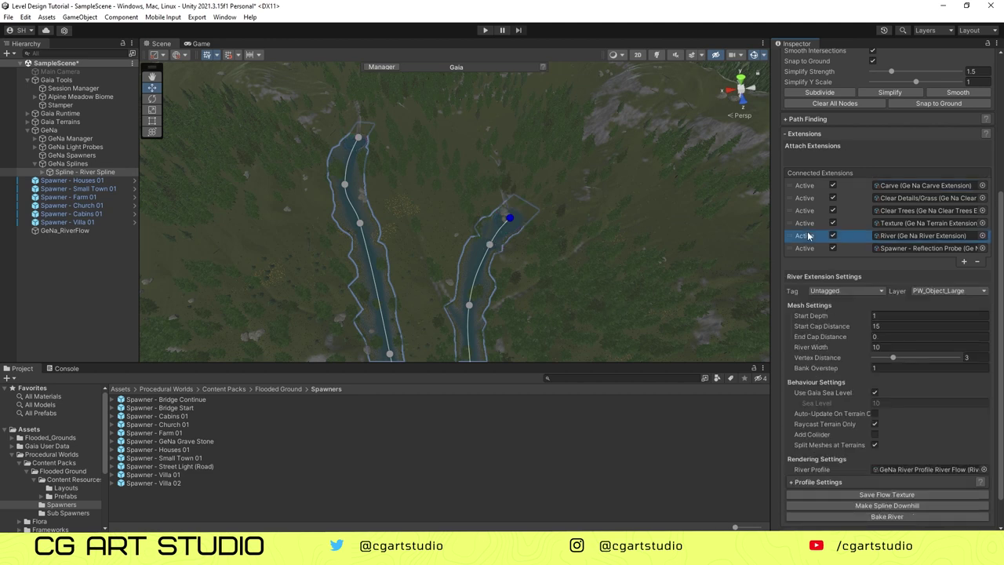
scroll(855, 440, "down", 1)
left_click(887, 480)
left_click(596, 239)
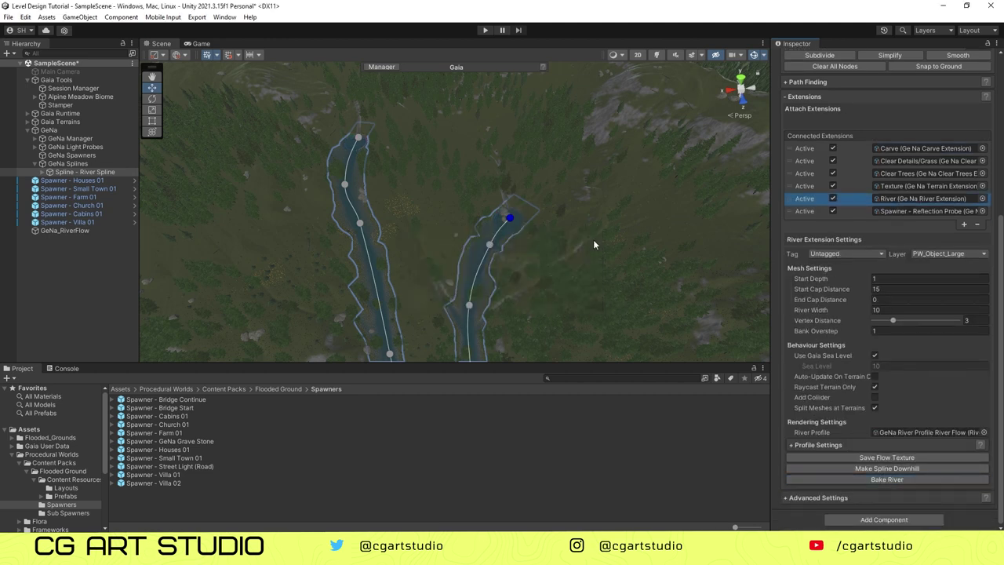
Step: Clear the grass details and the trees along the river spline with its two clearing extensions
left_click(803, 161)
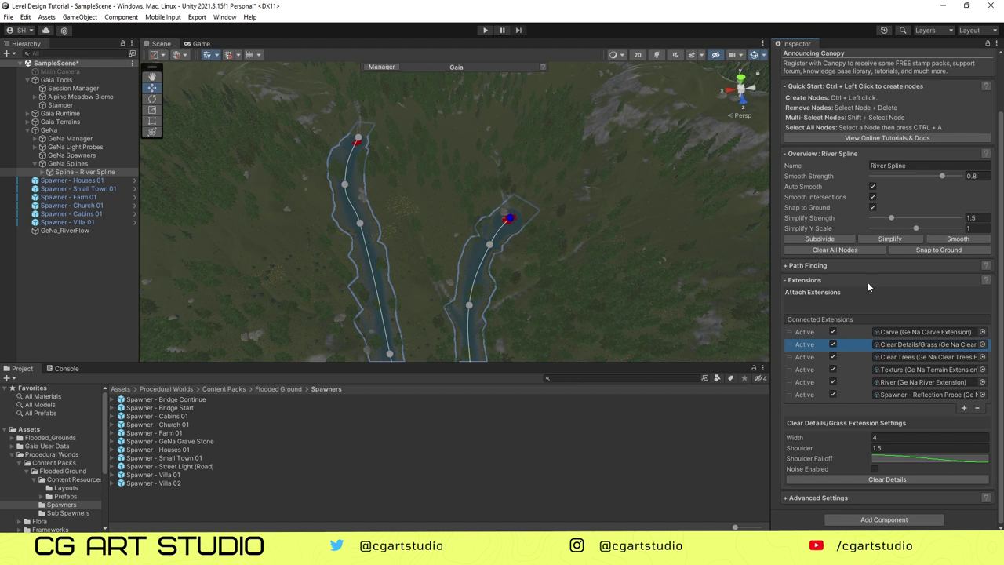
left_click(846, 477)
scroll(577, 283, "down", 3)
middle_click_drag(577, 283, 515, 246)
scroll(570, 217, "up", 5)
left_click(851, 357)
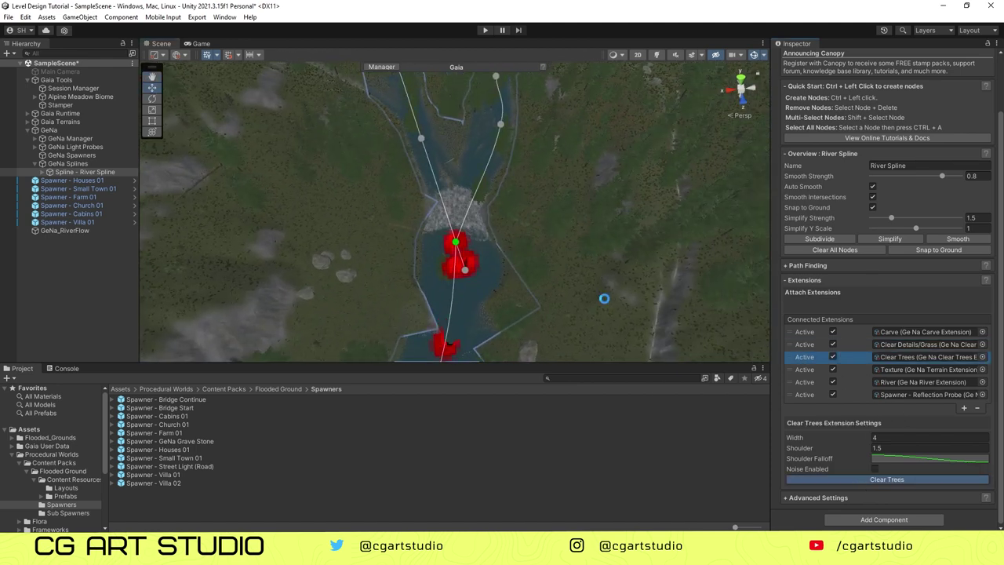
scroll(578, 280, "down", 4)
middle_click_drag(577, 280, 552, 228)
Step: Paint the ground along the river with the Texture extension's T_Ground_Sand_02_A_Sm texture
left_click(818, 370)
scroll(859, 471, "down", 2)
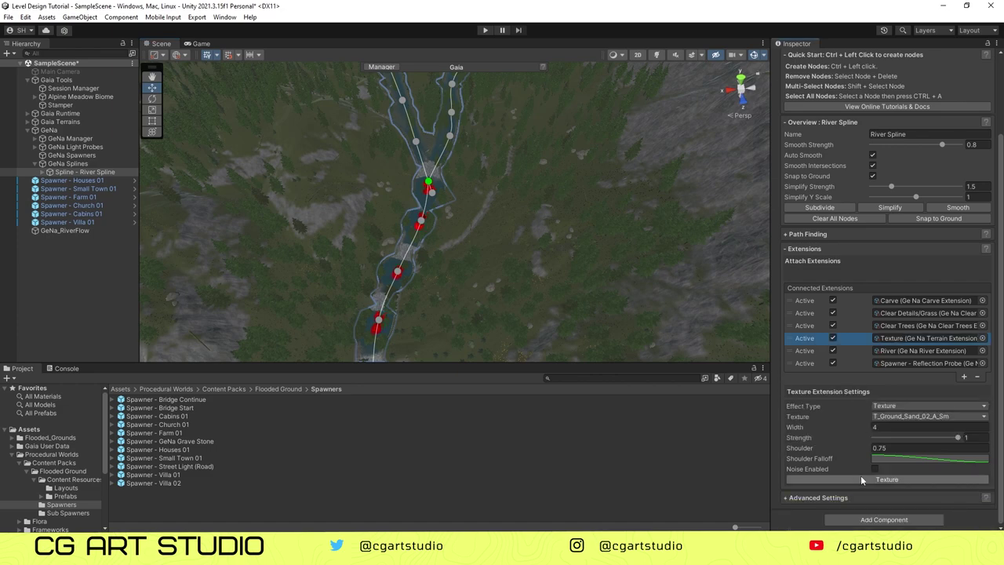
scroll(471, 299, "up", 6)
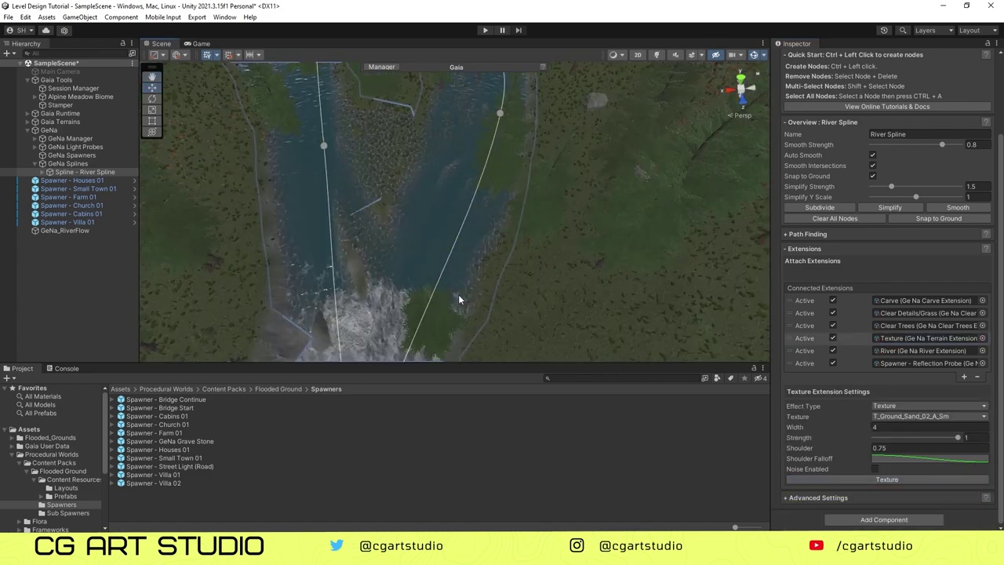
scroll(466, 304, "down", 5)
Step: Bake the river from the River extension of the river spline
left_click(839, 351)
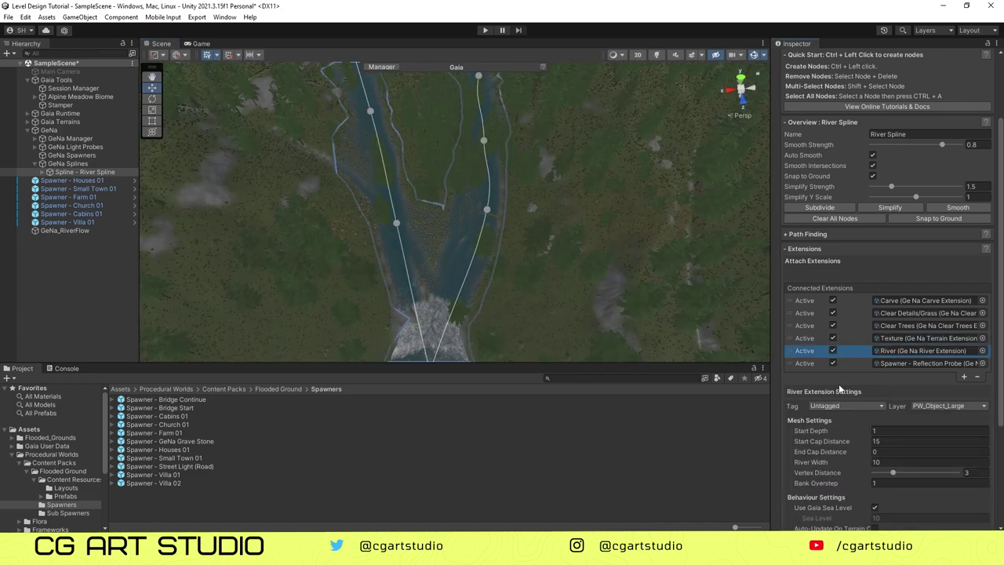
scroll(839, 384, "down", 5)
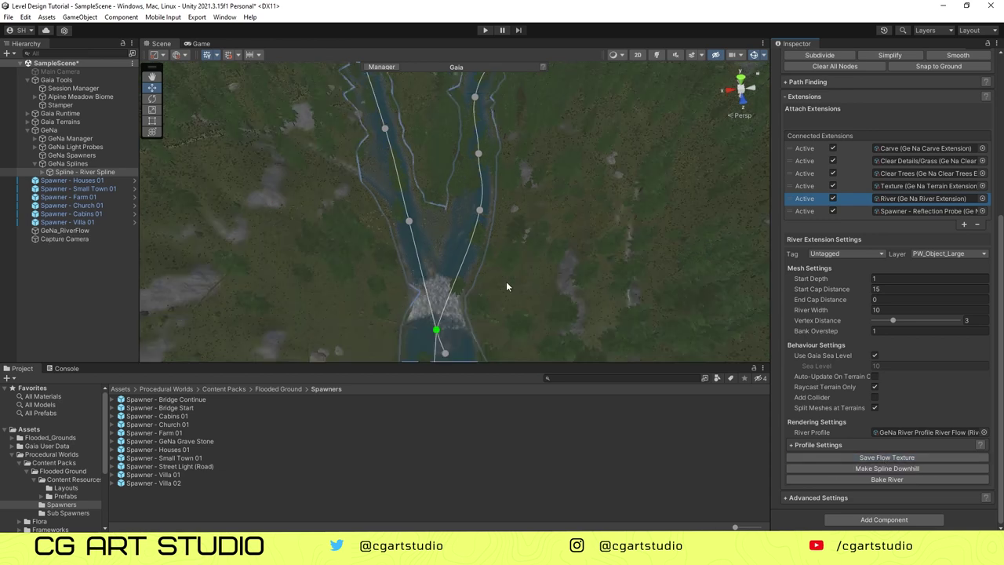
left_click(878, 478)
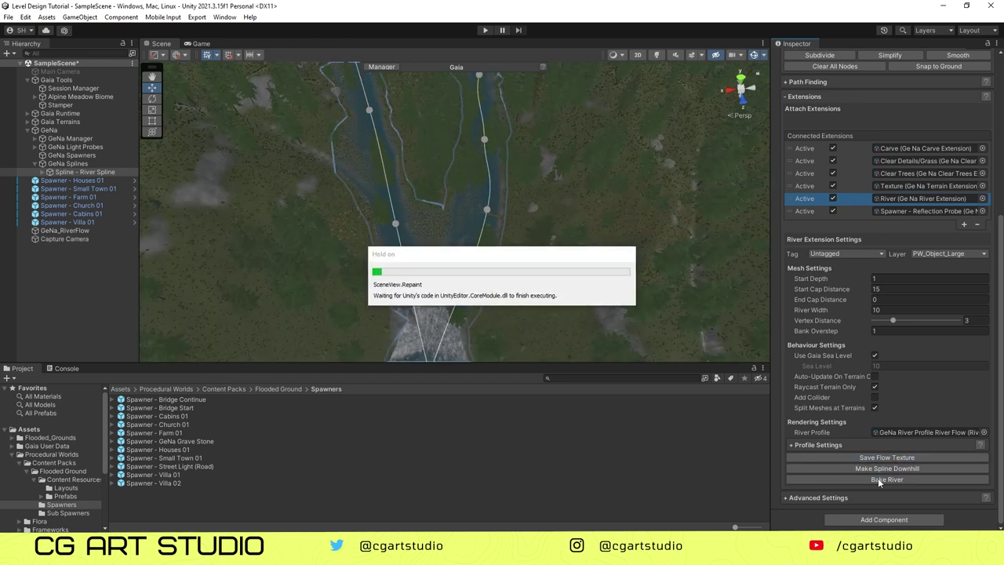
left_click(510, 302)
middle_click_drag(501, 299, 511, 341)
scroll(510, 340, "up", 8)
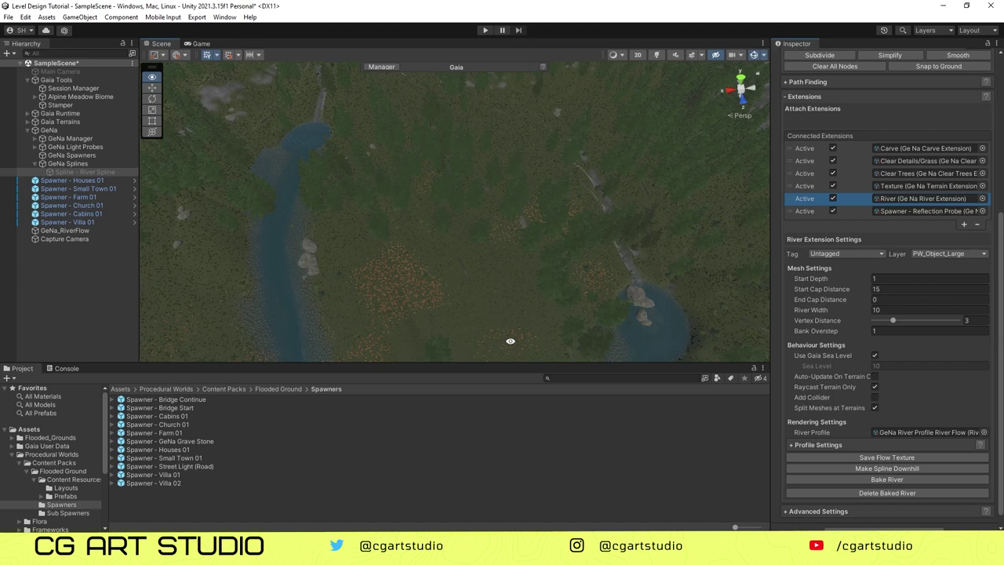
scroll(487, 325, "down", 7)
Step: Respawn the Alpine Meadow Biome over the terrain
left_click(90, 97)
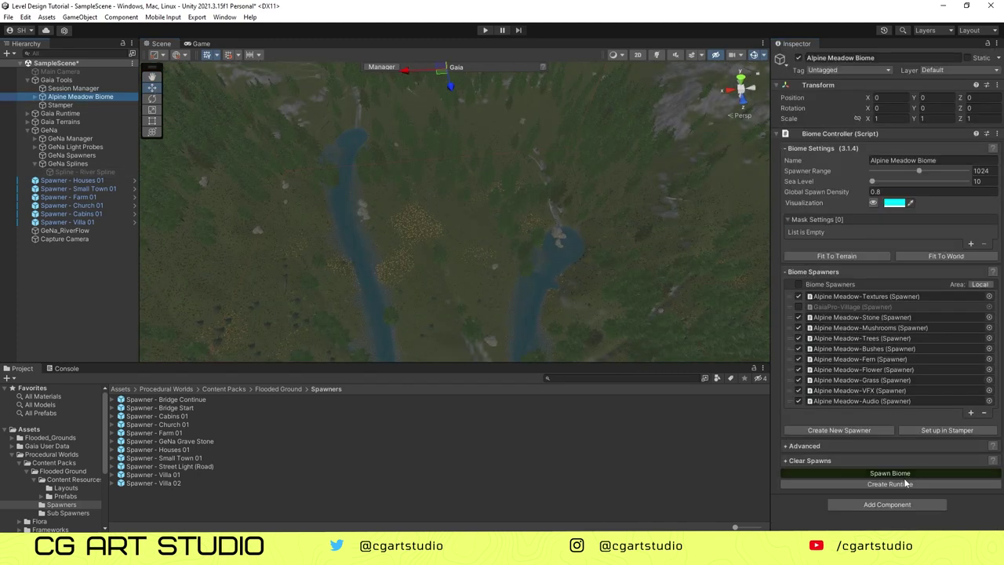
left_click(902, 474)
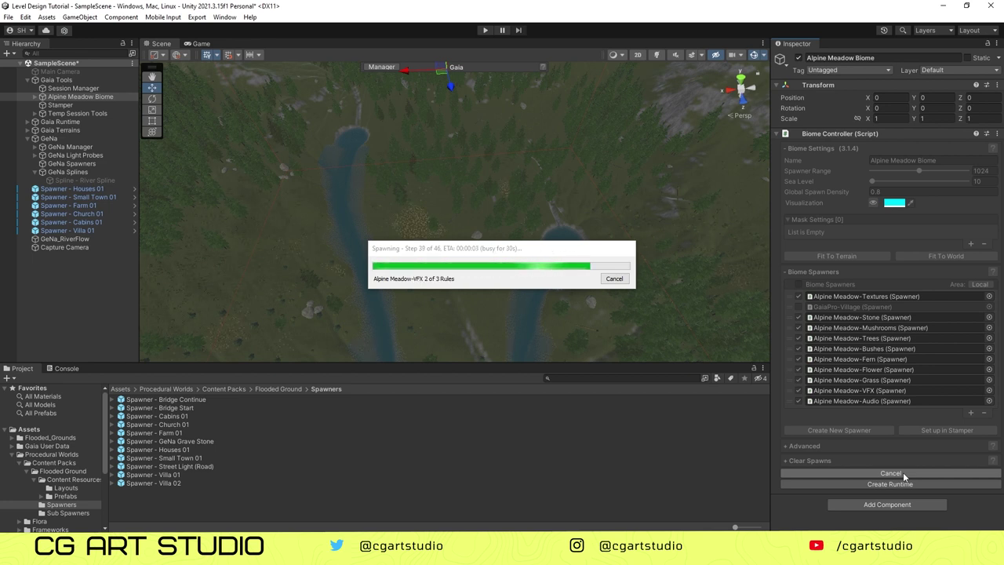
Step: Examine the baked river along its course, from the upstream branches and cascades to its mouth
scroll(546, 250, "down", 6)
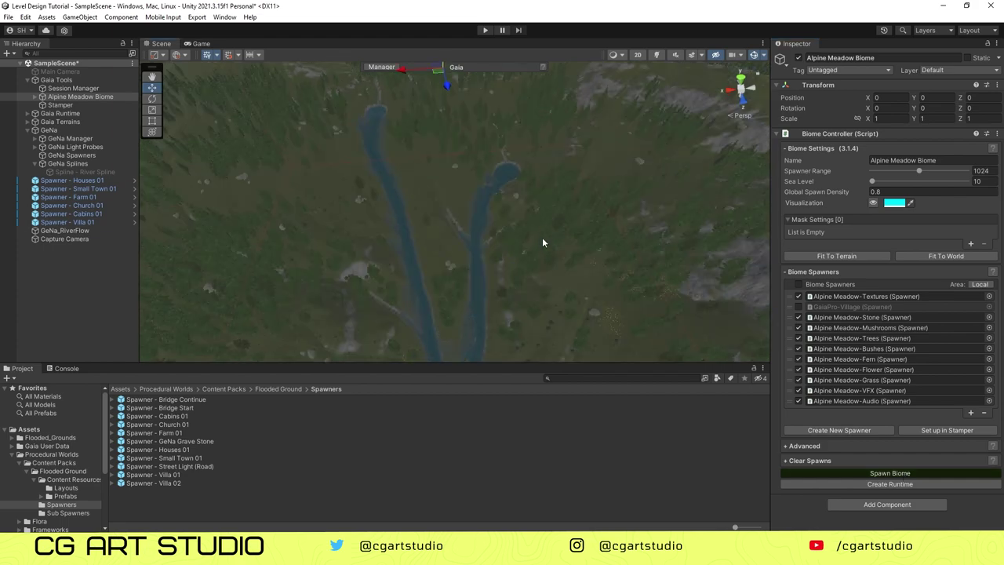
middle_click_drag(543, 237, 527, 236)
scroll(526, 234, "up", 8)
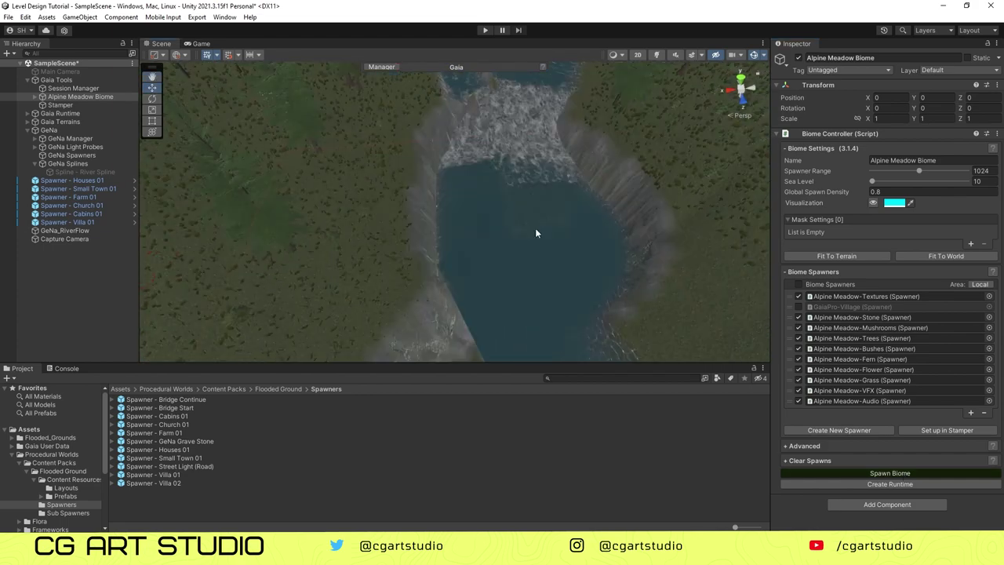
scroll(532, 230, "down", 10)
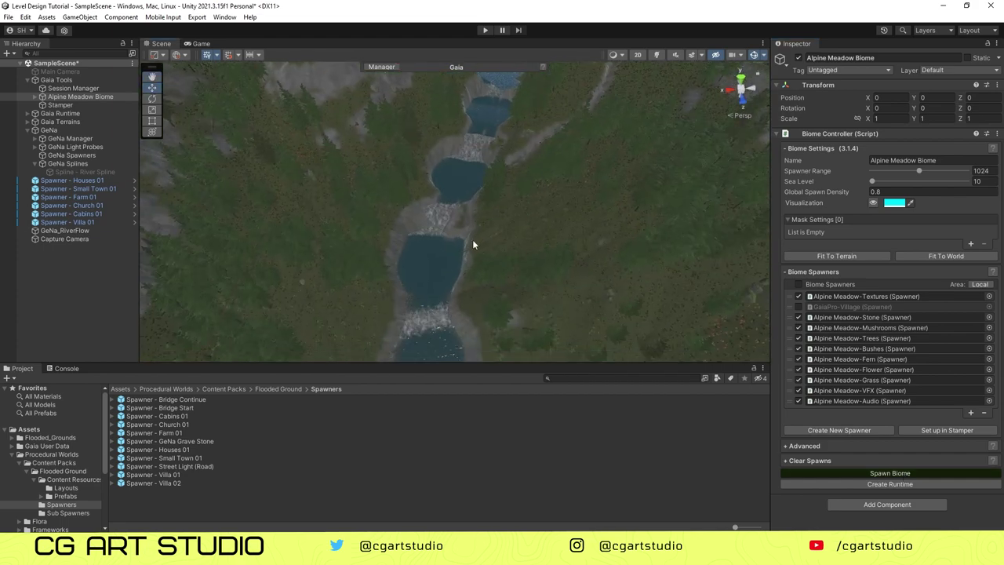
scroll(503, 260, "up", 8)
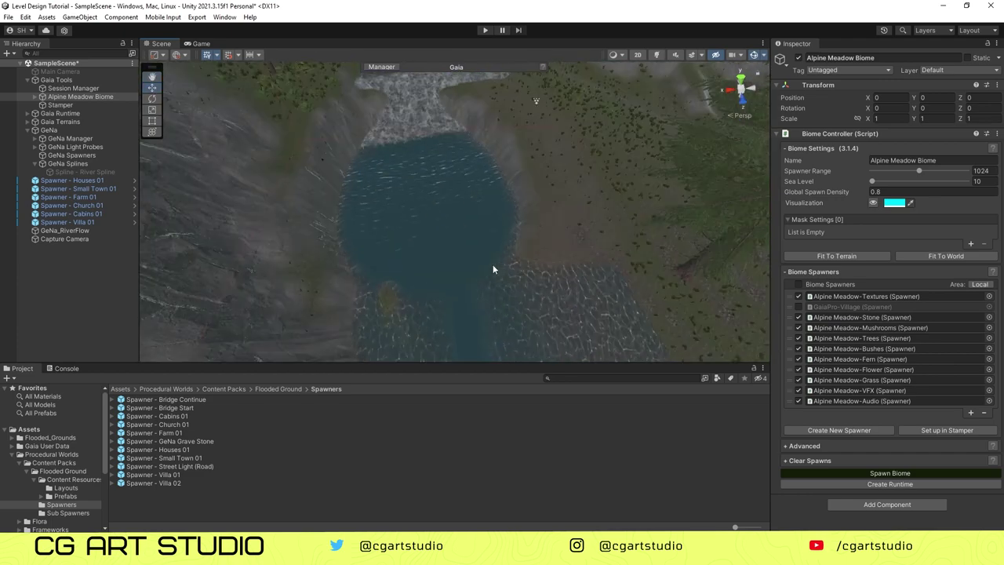
mouse_move(491, 271)
right_mouse_down()
mouse_move(487, 280)
mouse_move(496, 260)
right_mouse_up()
scroll(496, 259, "down", 10)
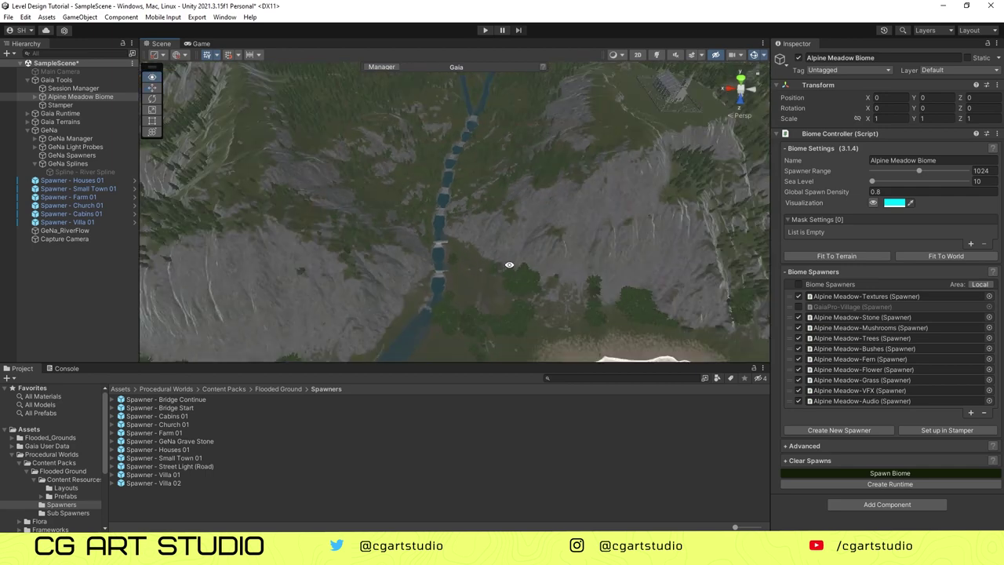
scroll(475, 314, "up", 3)
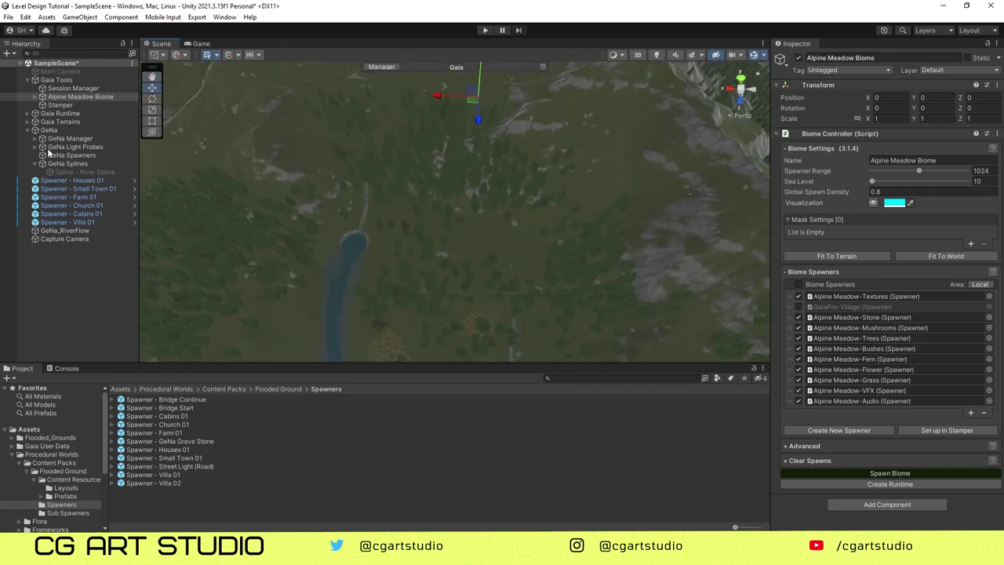
Step: Save the scene and add a GeNa road spline
key("ctrl+s")
left_click(35, 164)
right_click(66, 131)
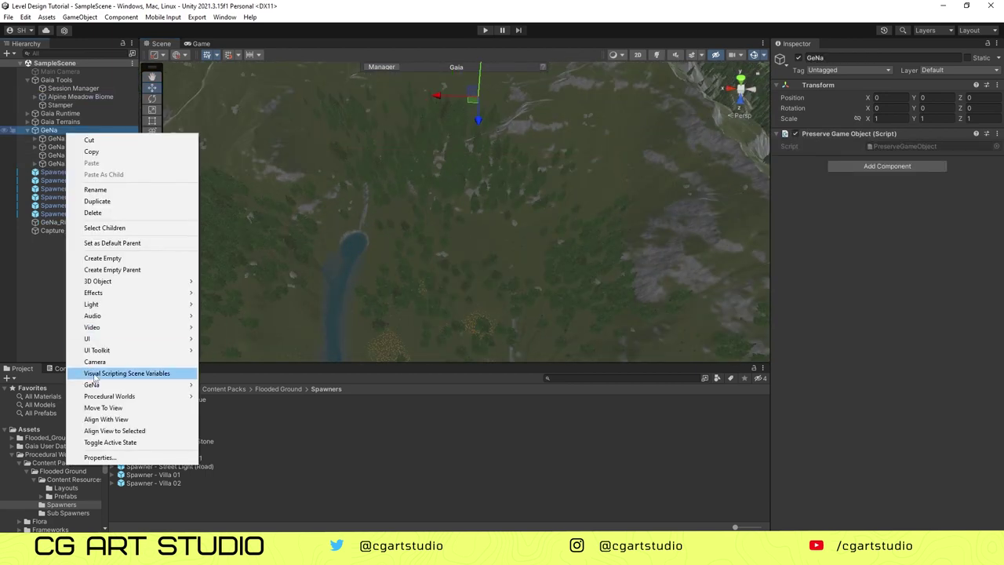
left_click(236, 431)
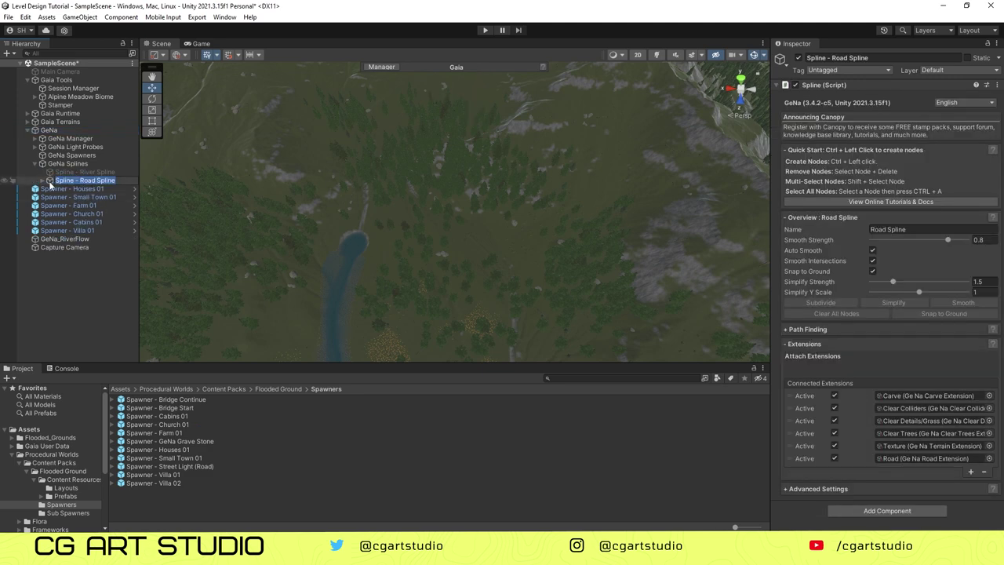
left_click(50, 183)
Step: Start the road spline with nodes on the open hillside beside the fenced building compound near the coast
scroll(466, 210, "down", 8)
middle_click_drag(466, 210, 466, 280)
left_click_drag(466, 280, 276, 224, "alt")
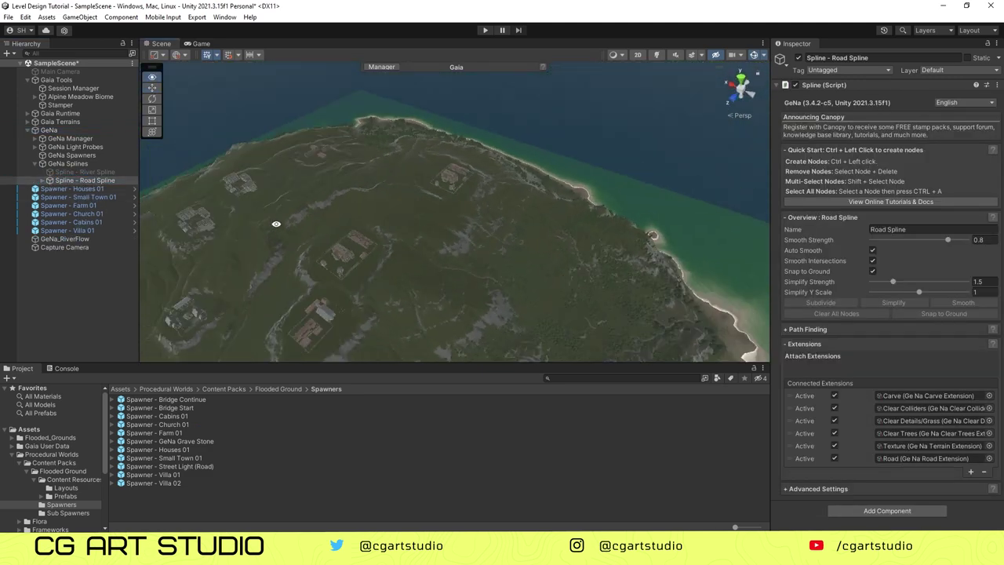
right_click_drag(276, 224, 416, 254)
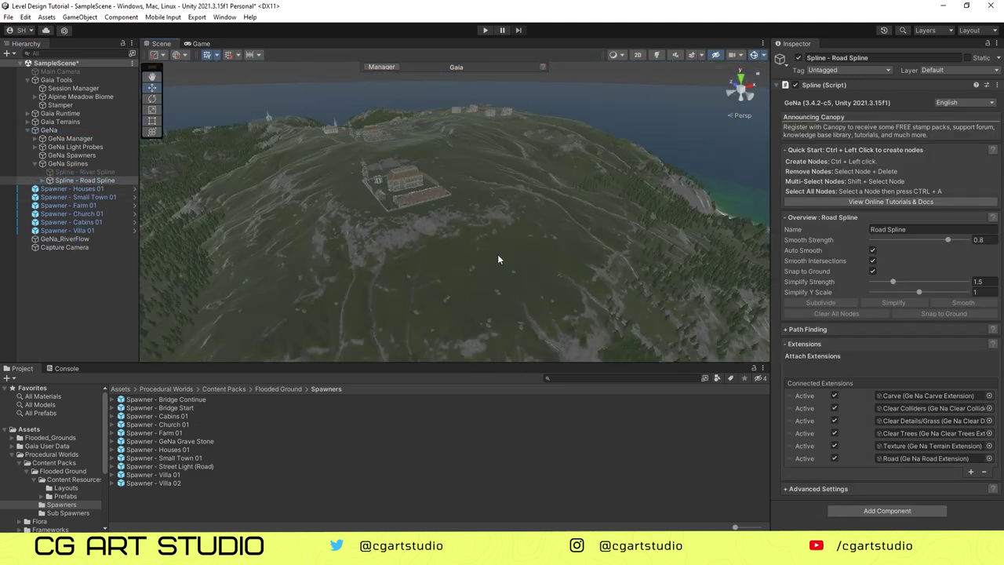
left_click(494, 253, "ctrl")
left_click(421, 271, "ctrl")
left_click_drag(415, 273, 457, 297, "alt")
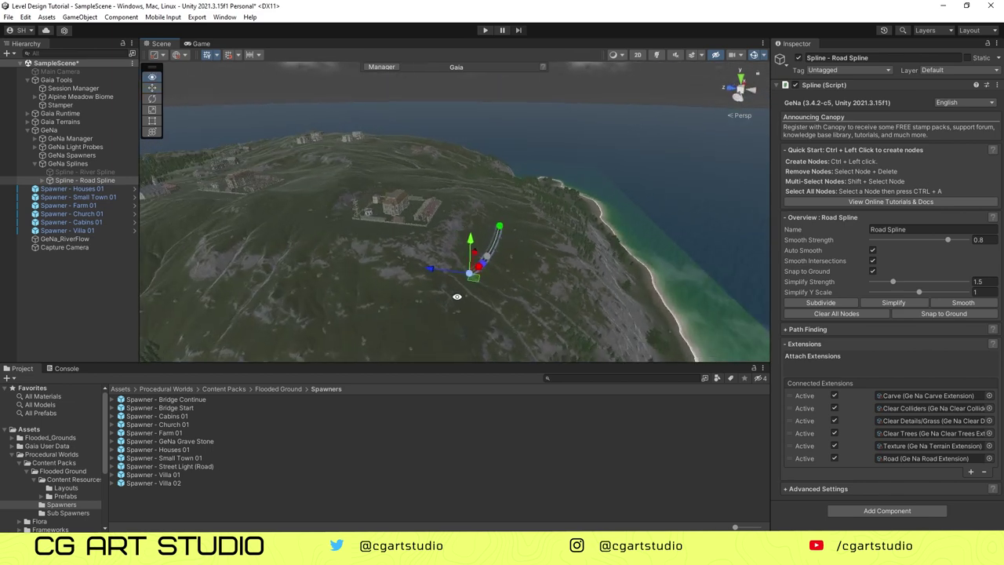
Step: Extend the road spline across the slope past the church with further nodes
right_click_drag(457, 296, 437, 296)
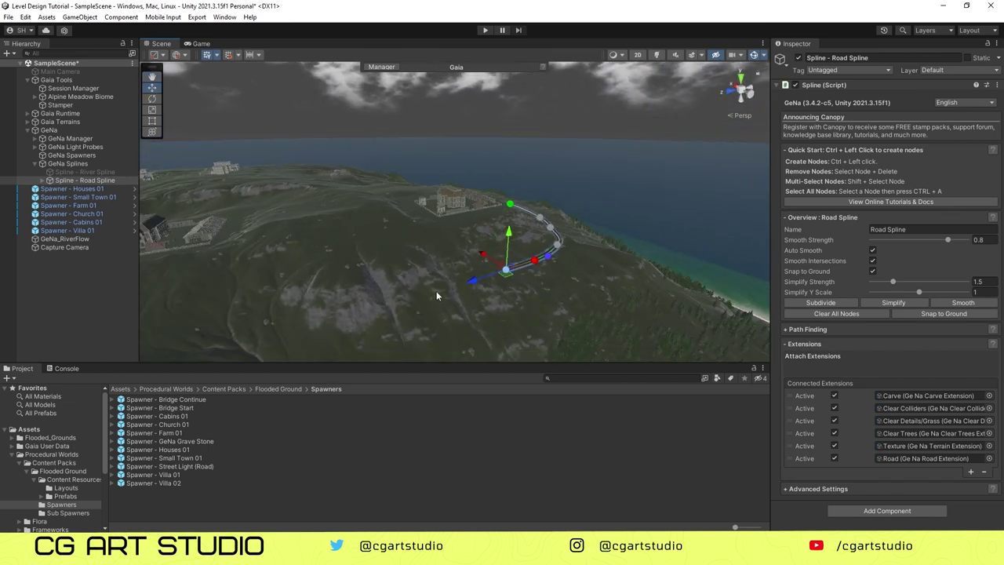
left_click(437, 296, "ctrl")
middle_click_drag(437, 295, 476, 287)
left_click(488, 295, "ctrl")
right_click_drag(399, 311, 419, 271)
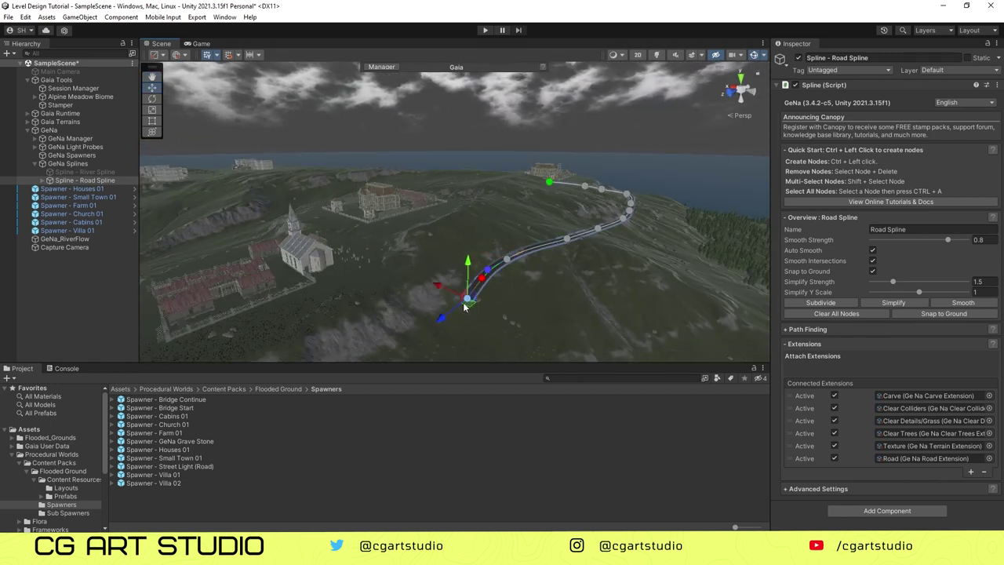
right_click_drag(465, 308, 462, 284)
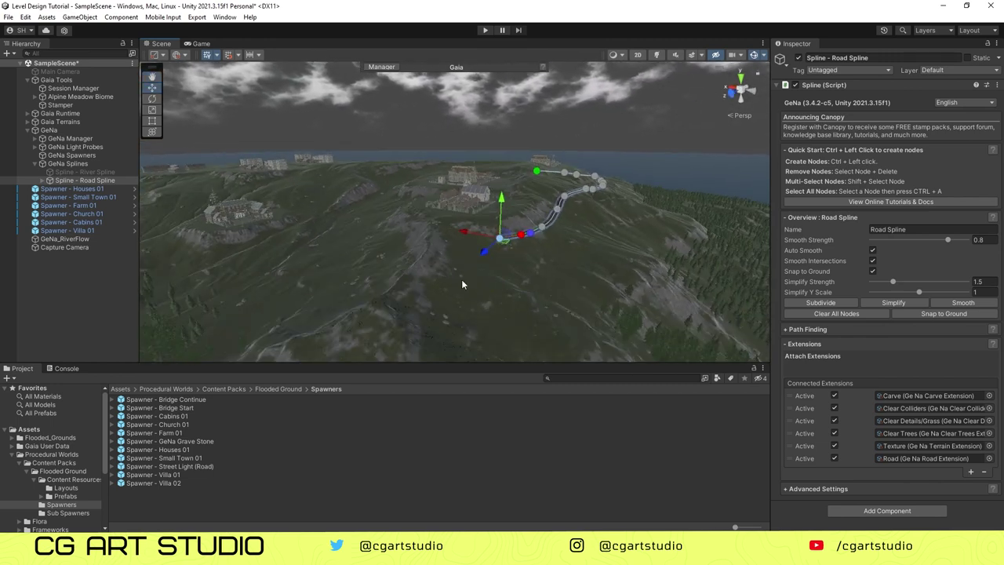
Step: Maximize the scene view and branch a side road off the main road toward the villa compound
right_click_drag(449, 318, 614, 368)
key("shift+space")
left_click(712, 288)
right_click_drag(713, 288, 439, 315)
left_click(545, 385)
left_click(440, 314, "ctrl")
left_click(476, 282, "ctrl")
left_click(570, 255, "ctrl")
right_click_drag(570, 256, 590, 375)
left_click(593, 378, "ctrl")
Step: Continue the side road around the villa compound and down between the villa and the church
scroll(620, 317, "up", 2)
left_click(627, 335, "ctrl")
left_click(584, 316, "ctrl")
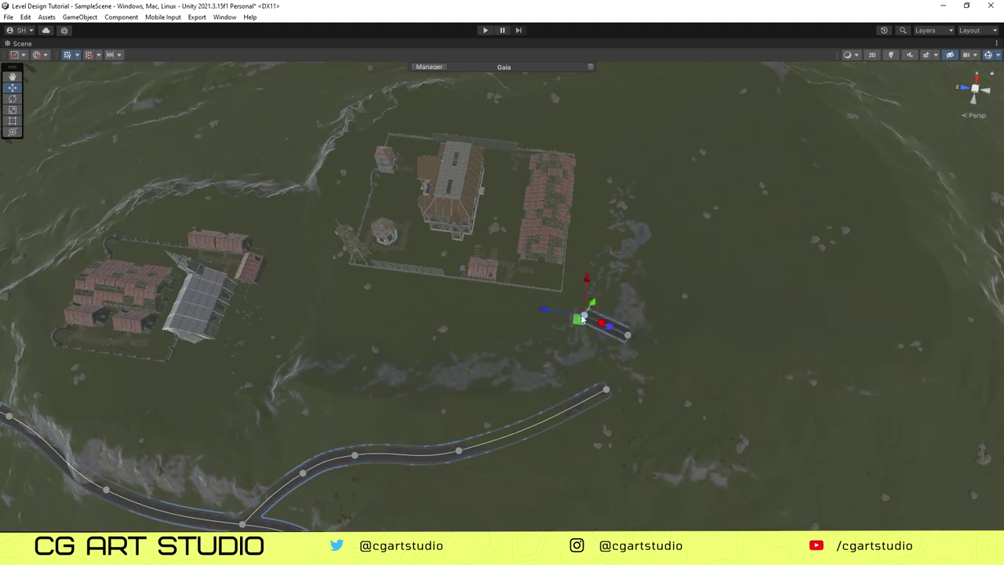
left_click_drag(608, 394, 512, 211)
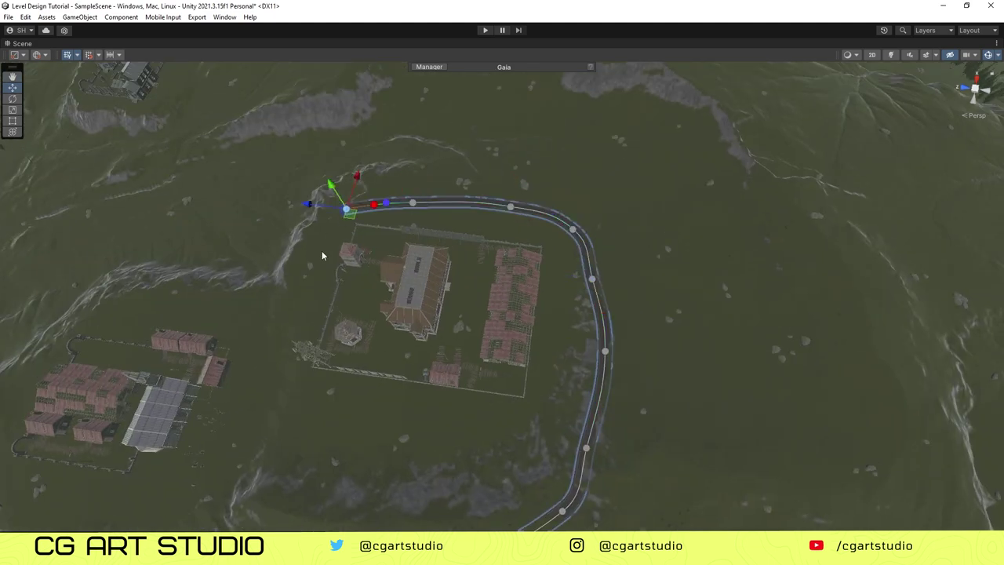
middle_click_drag(322, 255, 426, 290)
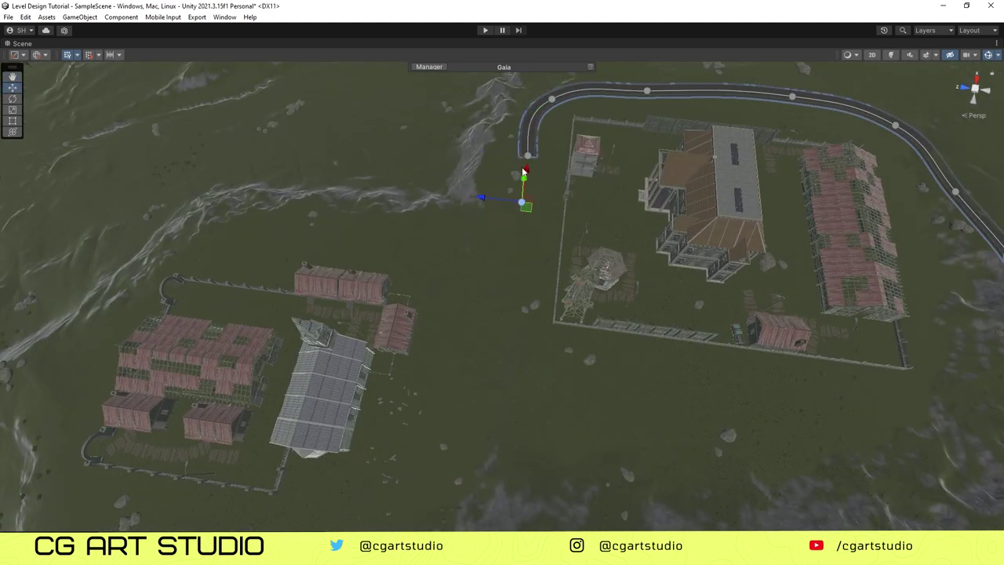
scroll(592, 265, "down", 3)
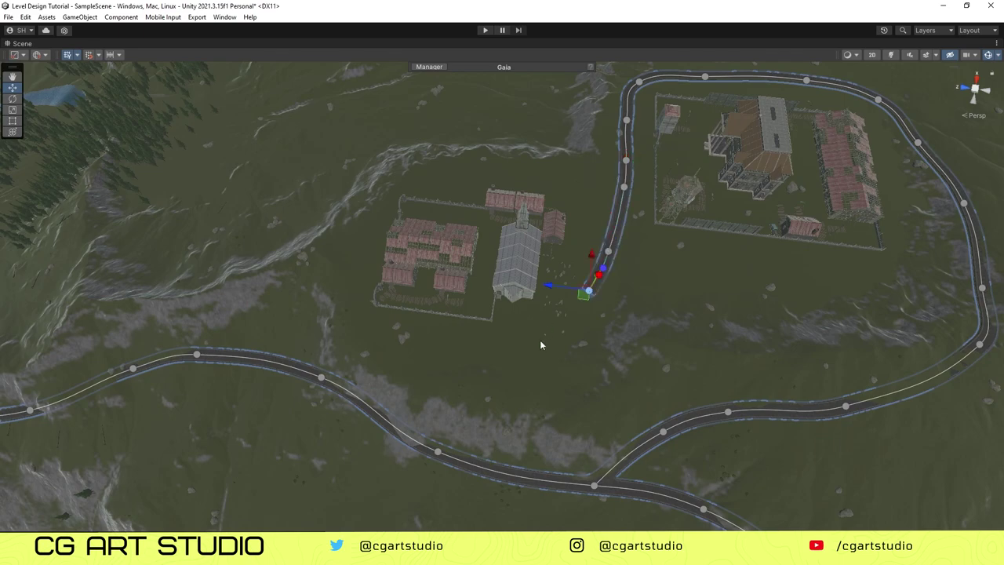
Step: Extend the side road around the front of the church compound to its far side
left_click(541, 342, "ctrl")
left_click(499, 348, "ctrl")
left_click(430, 342, "ctrl")
middle_click_drag(204, 328, 394, 352)
left_click(555, 347, "ctrl")
scroll(573, 259, "up", 5)
middle_click_drag(573, 258, 556, 345)
left_click_drag(463, 329, 547, 338, "alt")
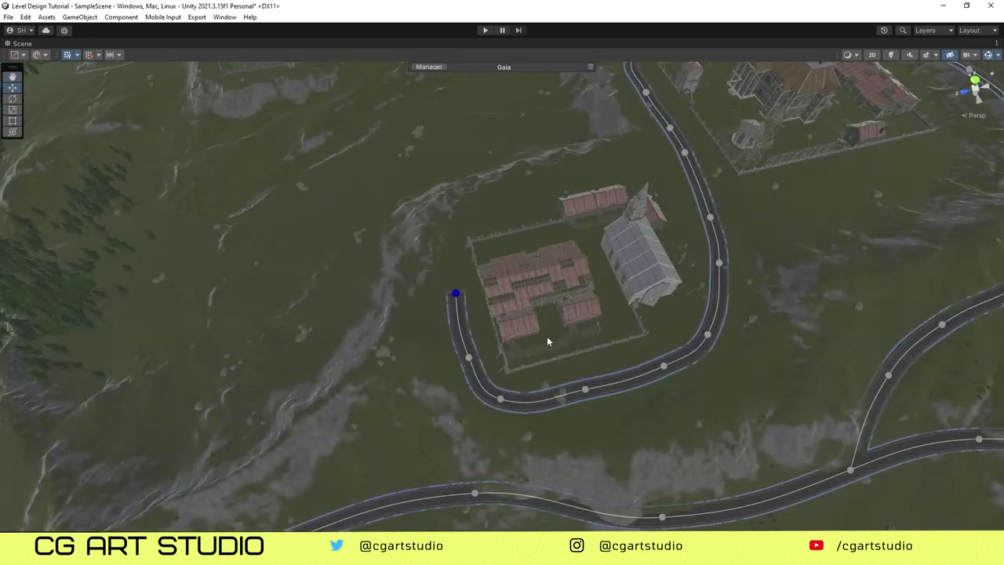
Step: Extend the main road from its starting end around the far side of the second villa compound
key("f")
left_click(444, 304)
key("f")
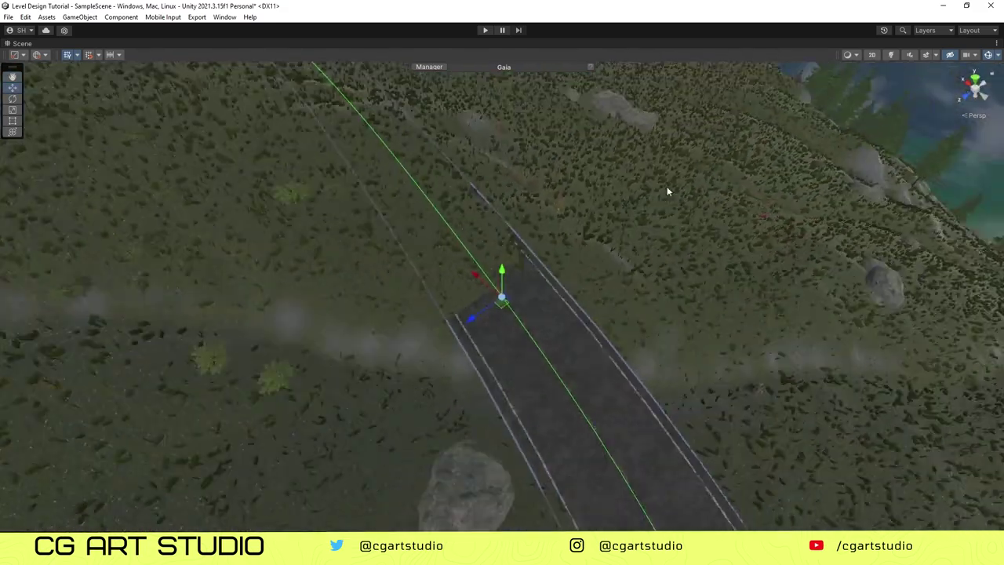
scroll(668, 191, "down", 6)
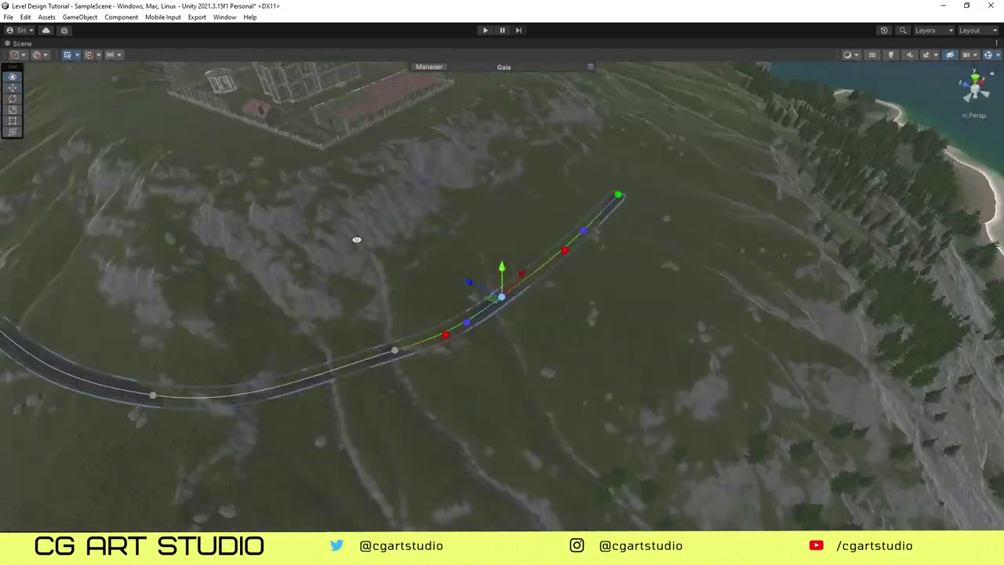
left_click_drag(710, 354, 569, 384, "alt")
left_click(558, 408, "ctrl")
left_click(639, 395, "ctrl")
left_click(695, 373, "ctrl")
left_click_drag(695, 373, 602, 429, "alt")
scroll(603, 429, "down", 4)
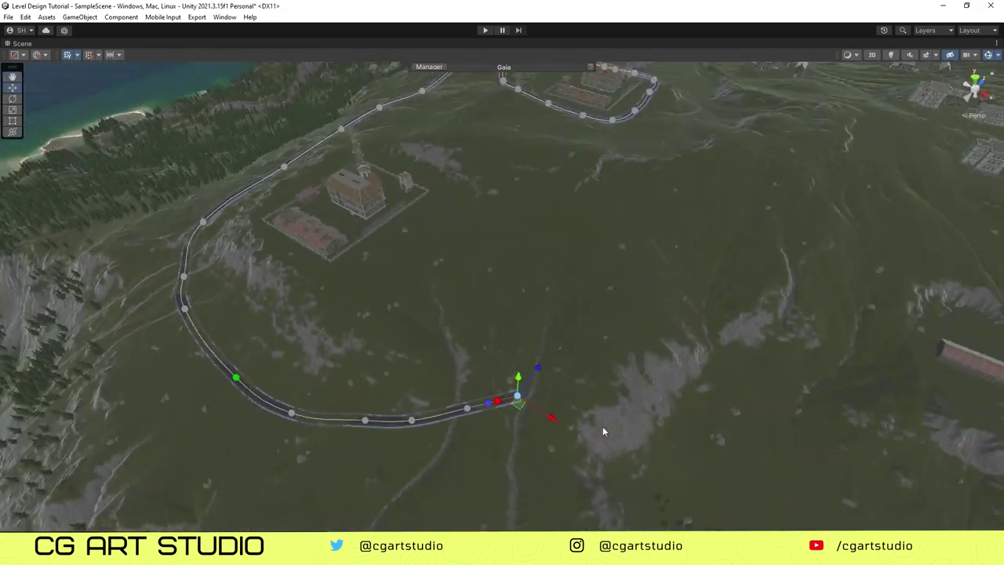
Step: Continue the main road across the open hillside toward the red-roofed farm barns
left_click(542, 352, "ctrl")
left_click(596, 324, "ctrl")
mouse_move(610, 342)
left_mouse_down("alt")
mouse_move(518, 349)
mouse_move(599, 352)
left_mouse_up("alt")
left_click(609, 363, "ctrl")
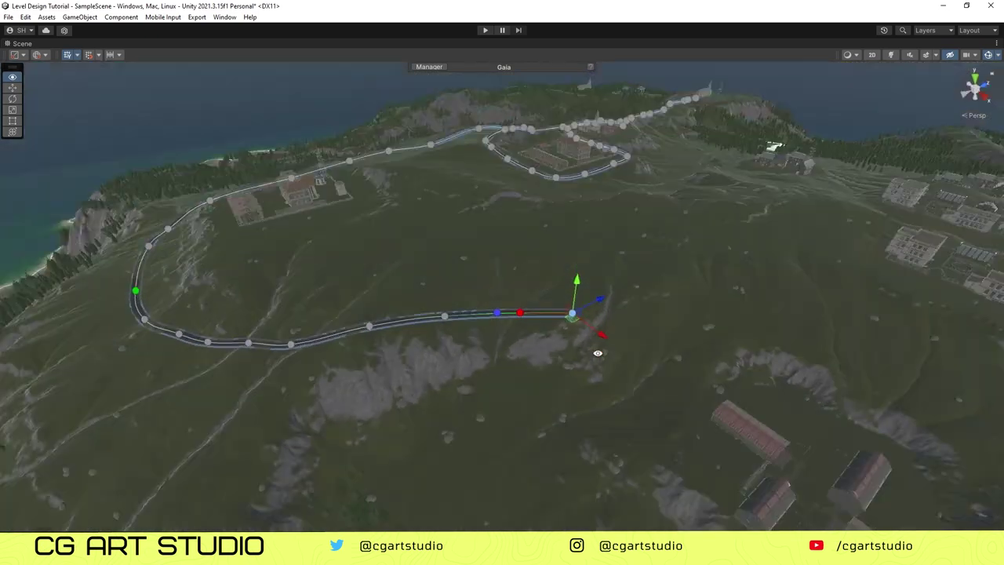
left_click(645, 327, "ctrl")
Step: Curve the road downhill to the nearest farm barn with further nodes
middle_click_drag(675, 375, 553, 312)
left_click(570, 312, "ctrl")
left_click(618, 369, "ctrl")
middle_click_drag(623, 391, 458, 340)
left_click_drag(467, 325, 476, 331)
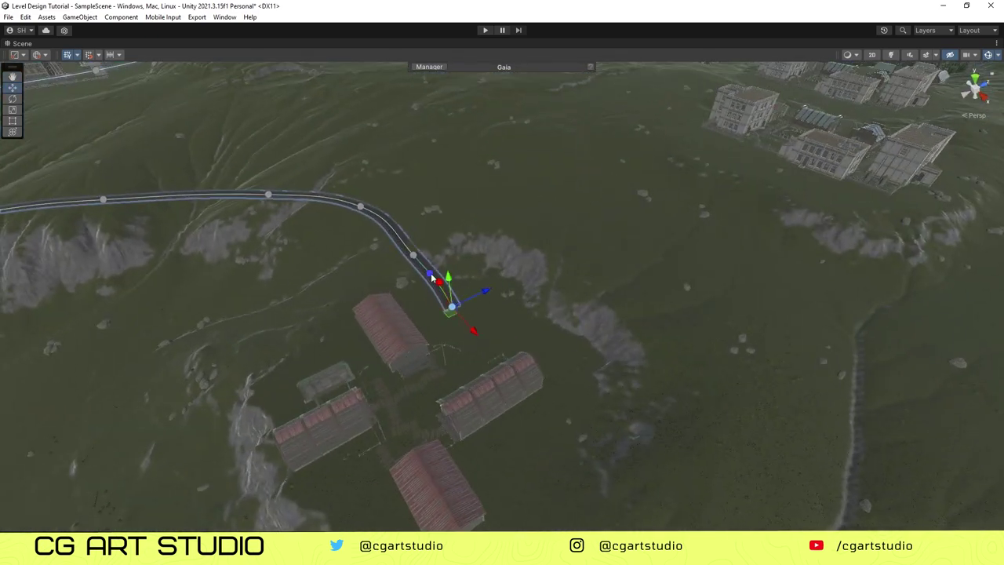
Step: Continue the road past the first barn and around the outer side of the farm
left_click(426, 271)
scroll(478, 314, "down", 4)
mouse_move(523, 354)
left_mouse_down("alt")
mouse_move(453, 292)
mouse_move(506, 343)
left_mouse_up("alt")
left_click(451, 287)
scroll(479, 314, "up", 2)
left_click(484, 300, "ctrl")
left_click(498, 338, "ctrl")
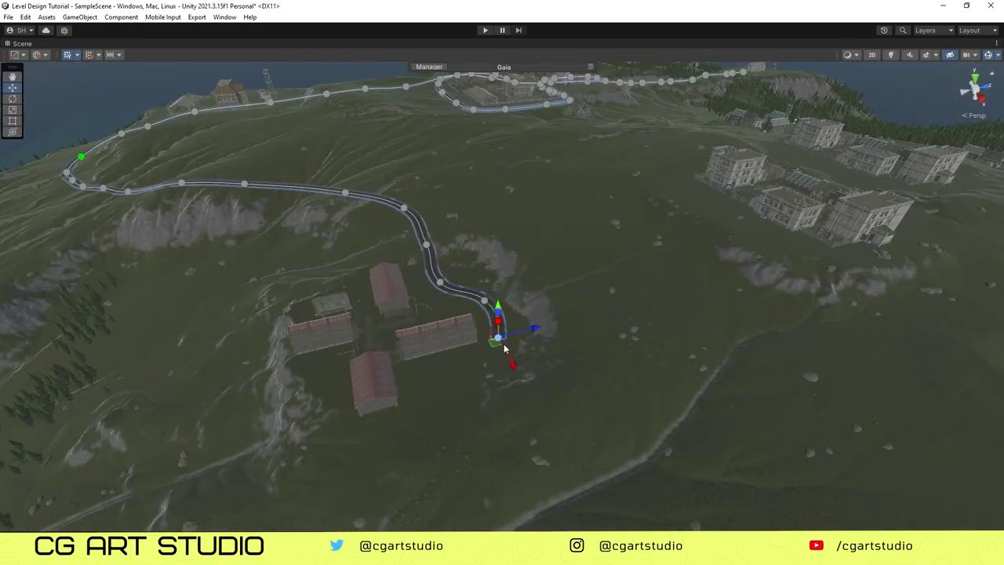
Step: Loop the road around and between the two small-town compounds and join it to the villa side road
left_click_drag(643, 430, 529, 396, "alt")
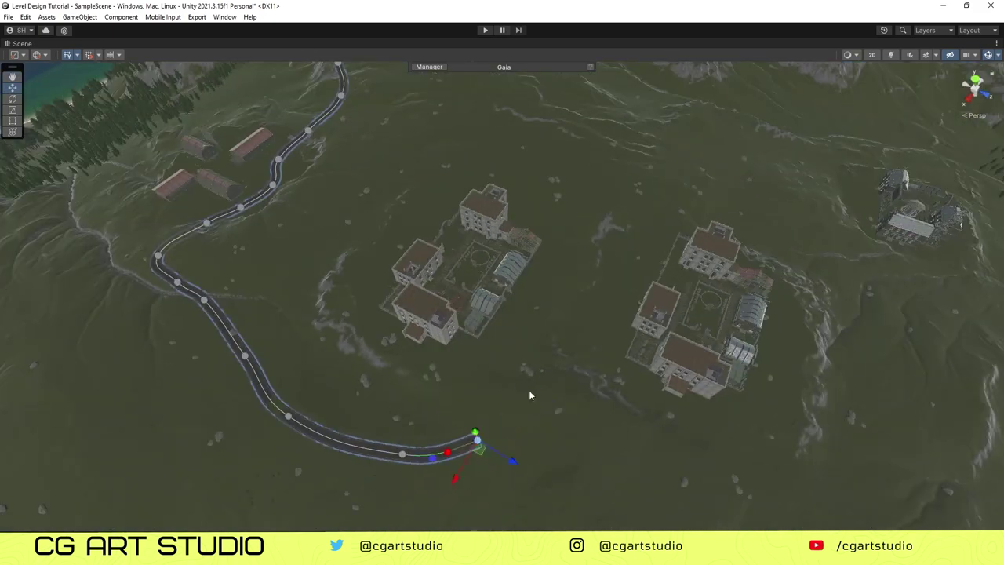
left_click_drag(577, 281, 594, 324, "alt")
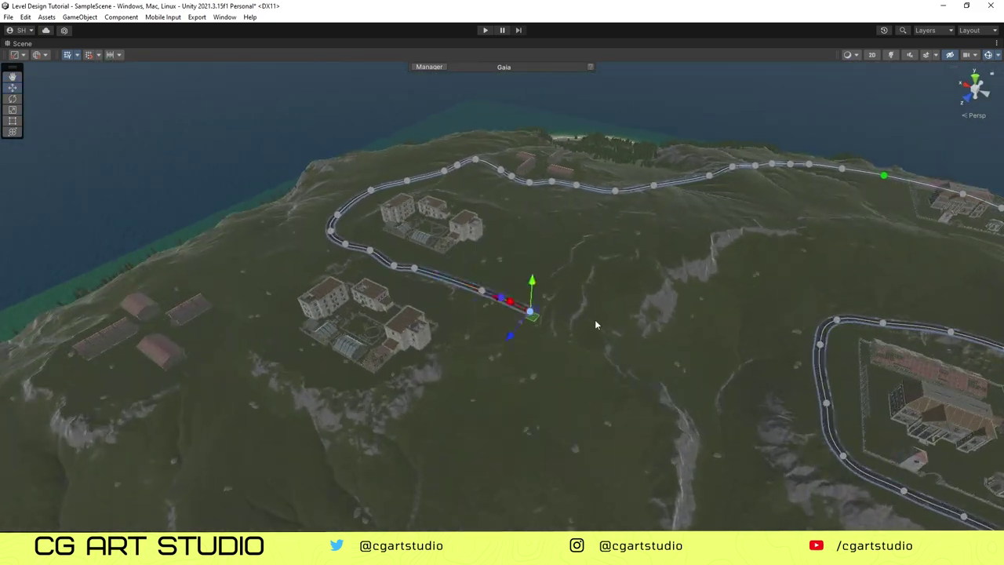
scroll(740, 369, "up", 3)
left_click_drag(740, 369, 693, 334, "alt")
left_click(691, 361, "ctrl")
key("ctrl+z")
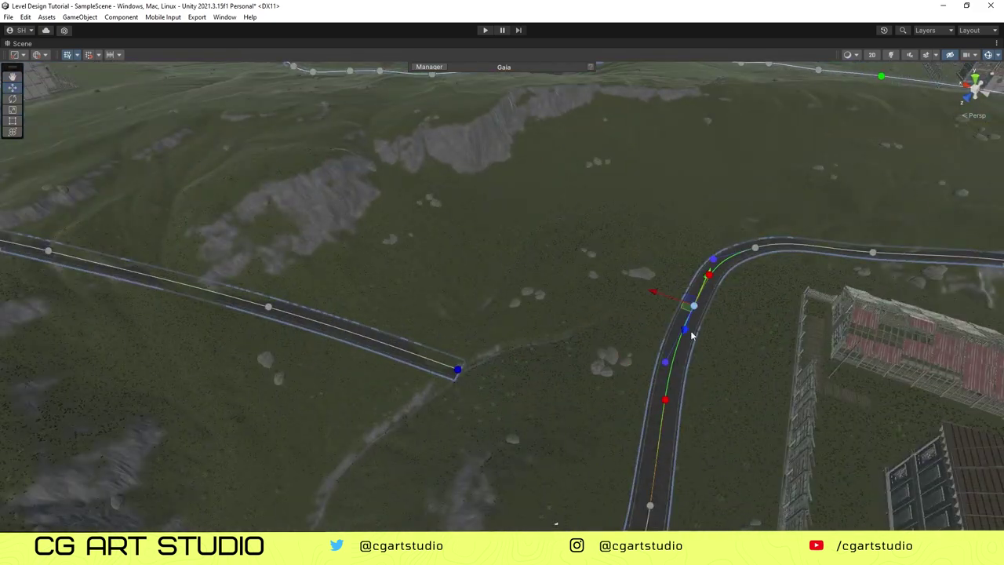
left_click(463, 373)
scroll(618, 460, "down", 5)
left_click_drag(619, 459, 541, 424, "alt")
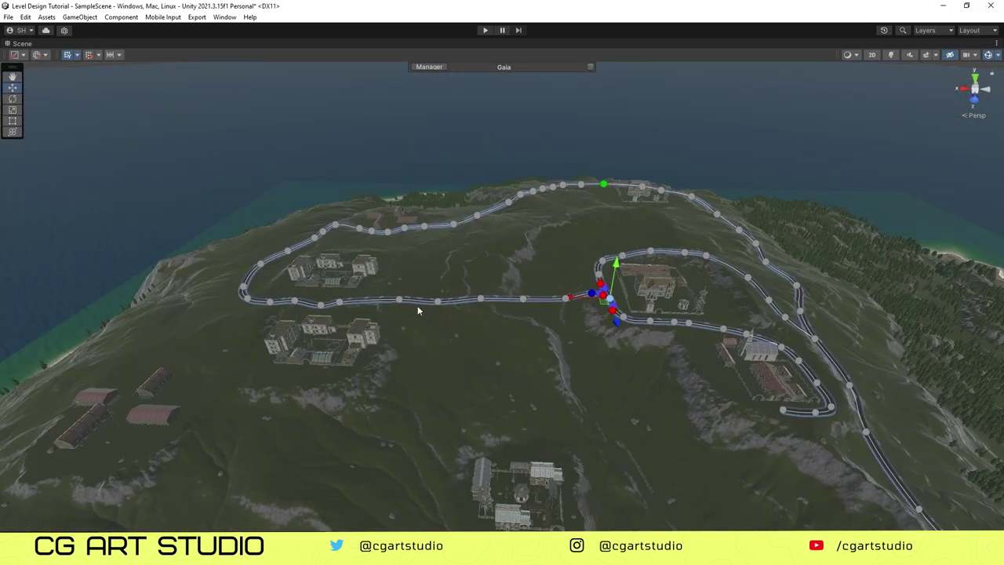
Step: Branch a new road off the connecting road and wind it downhill past the upper brick-house compound
left_click(418, 302)
left_click(461, 345, "ctrl")
left_click(483, 378, "ctrl")
left_click(481, 410, "ctrl")
middle_click_drag(538, 457, 529, 387)
left_click_drag(529, 387, 416, 400, "alt")
scroll(415, 399, "up", 4)
left_click(485, 303, "ctrl")
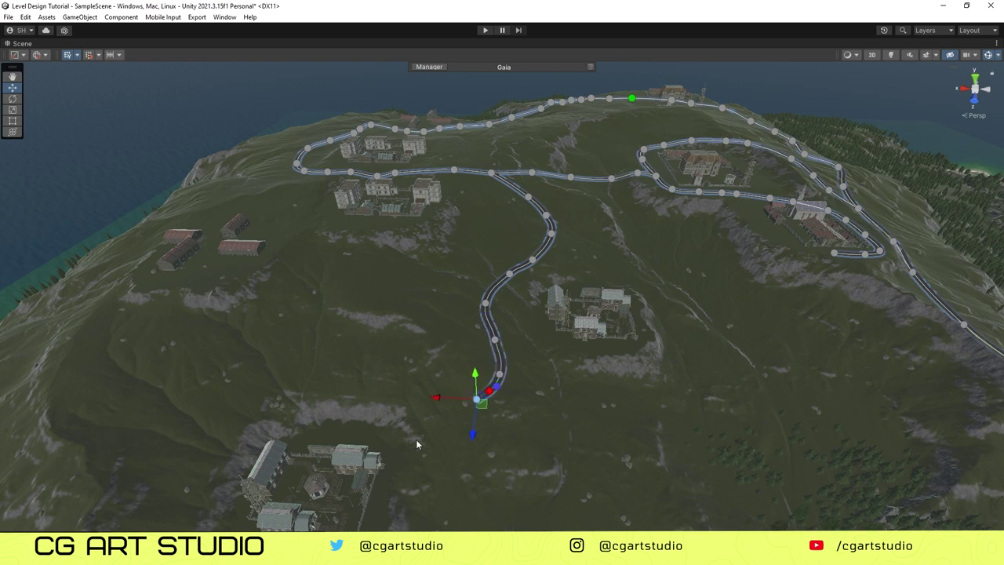
Step: Extend the winding branch road down along the side of the lower brick-house compound
middle_click_drag(417, 441, 458, 367)
scroll(459, 367, "up", 2)
left_click(469, 367, "ctrl")
left_click_drag(438, 468, 417, 469, "alt")
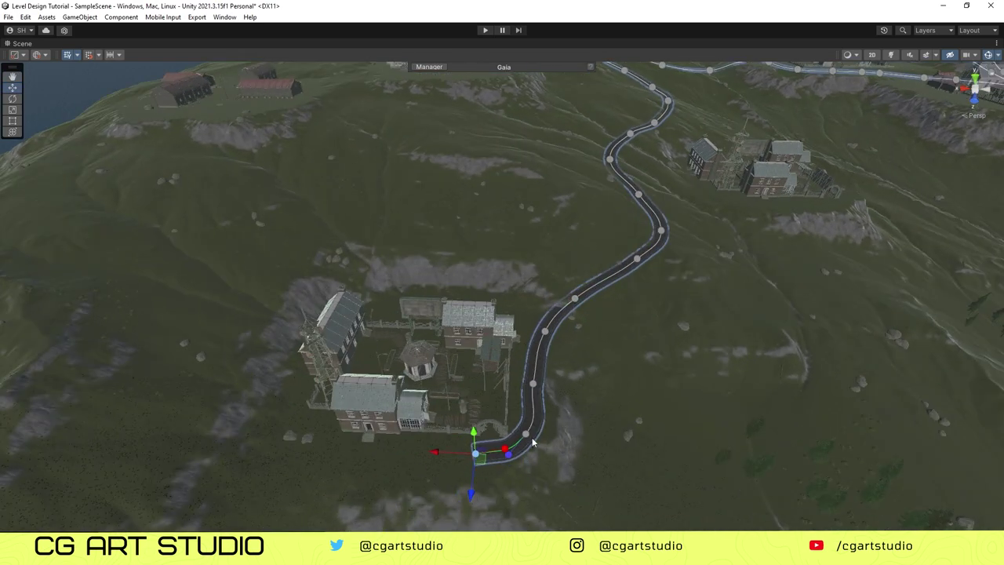
middle_click_drag(568, 392, 484, 466)
left_click(460, 449)
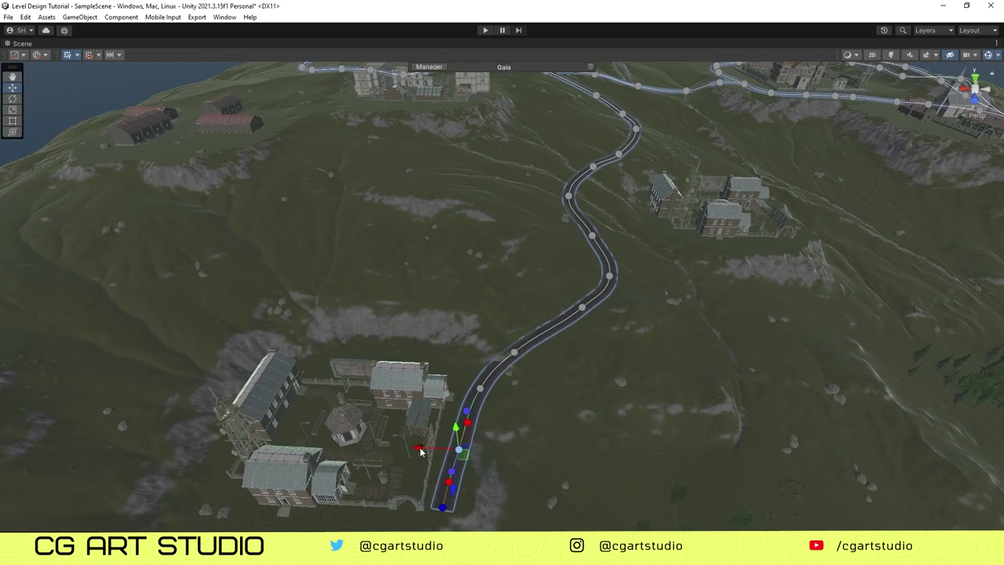
Step: Branch a short side road off the winding road along the front of the upper brick-house compound
middle_click_drag(674, 310, 428, 416)
scroll(428, 415, "up", 3)
left_click(329, 336)
left_click(623, 352, "ctrl")
scroll(583, 373, "up", 2)
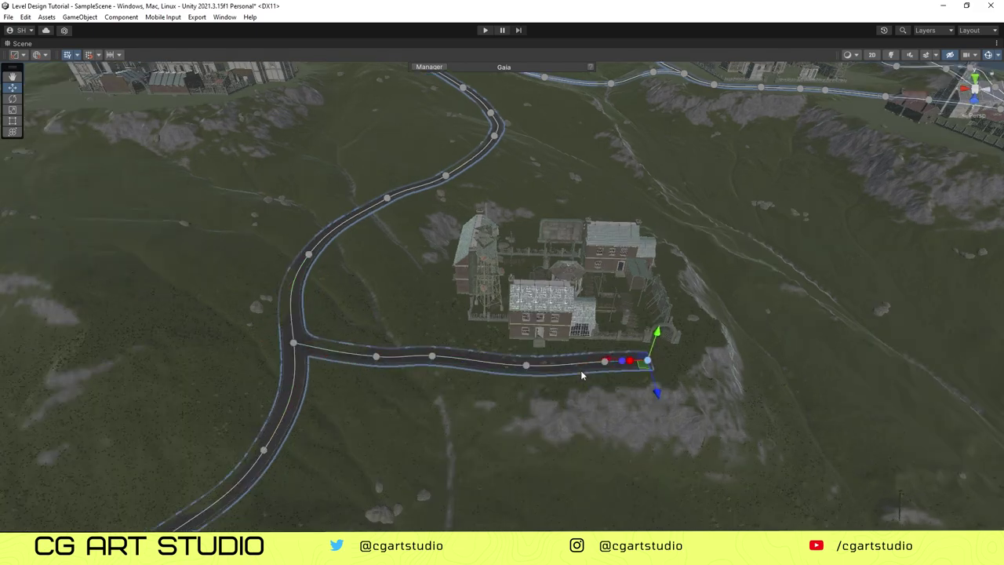
middle_click_drag(583, 373, 427, 357)
left_click(455, 353, "ctrl")
Step: Branch a road from the bend near the small-town compounds down past the second farm's barns and join it to the winding road
scroll(456, 391, "down", 12)
middle_click_drag(487, 398, 594, 412)
left_click_drag(594, 412, 498, 424, "alt")
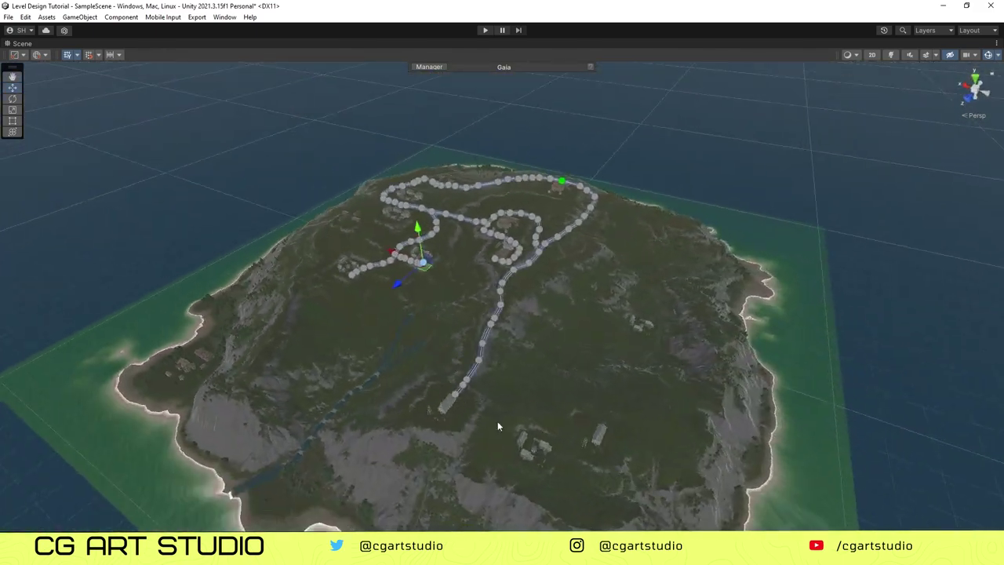
scroll(498, 425, "up", 5)
middle_click_drag(491, 372, 604, 431)
left_click_drag(463, 373, 520, 368, "alt")
scroll(520, 368, "up", 5)
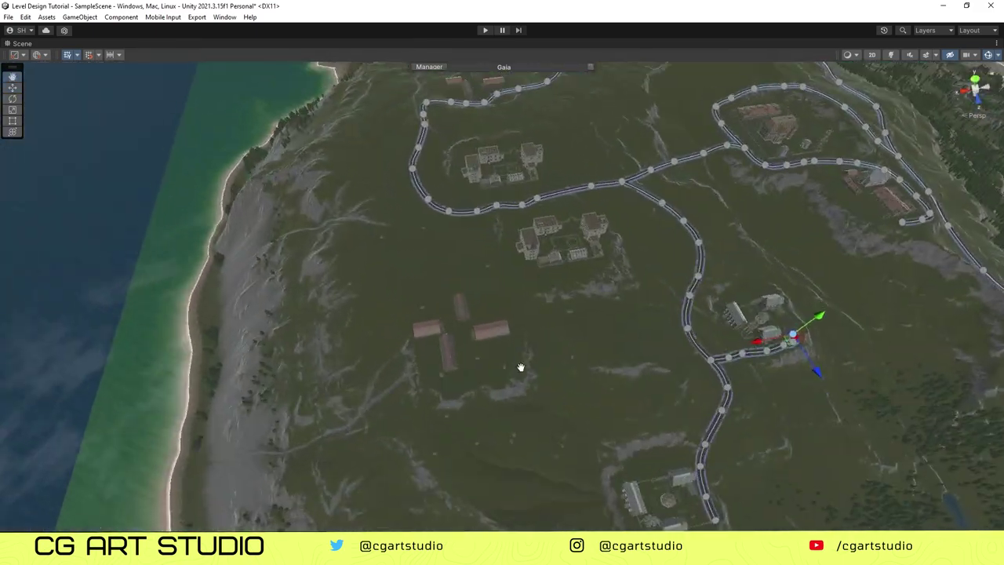
left_click(495, 157)
left_click(418, 161)
left_click_drag(470, 320, 544, 335, "alt")
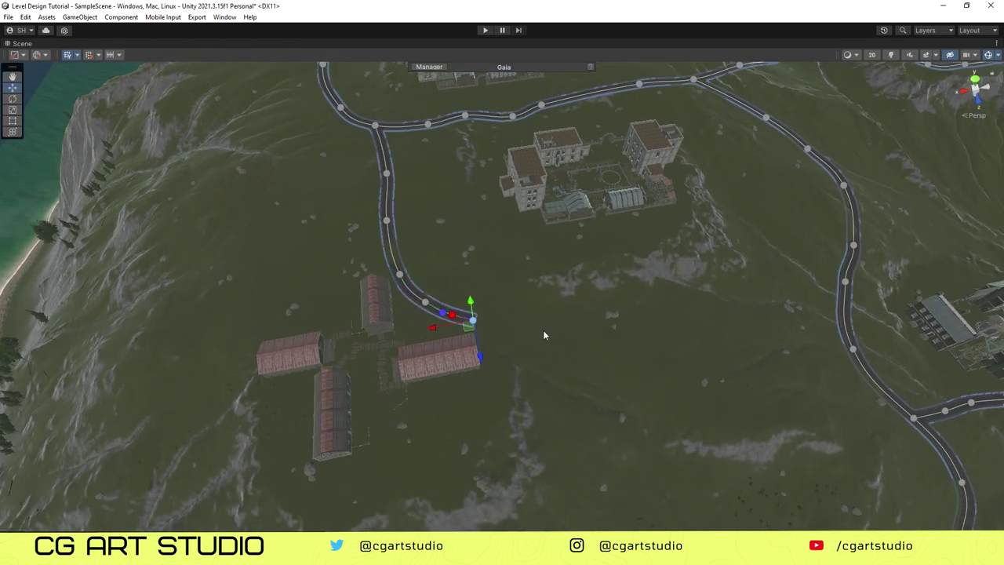
left_click(853, 352, "ctrl")
left_click_drag(784, 353, 330, 310, "alt")
Step: Restore the full editor layout, set the road spline's Carve width to 10 and carve the terrain along the roads
double_click(22, 44)
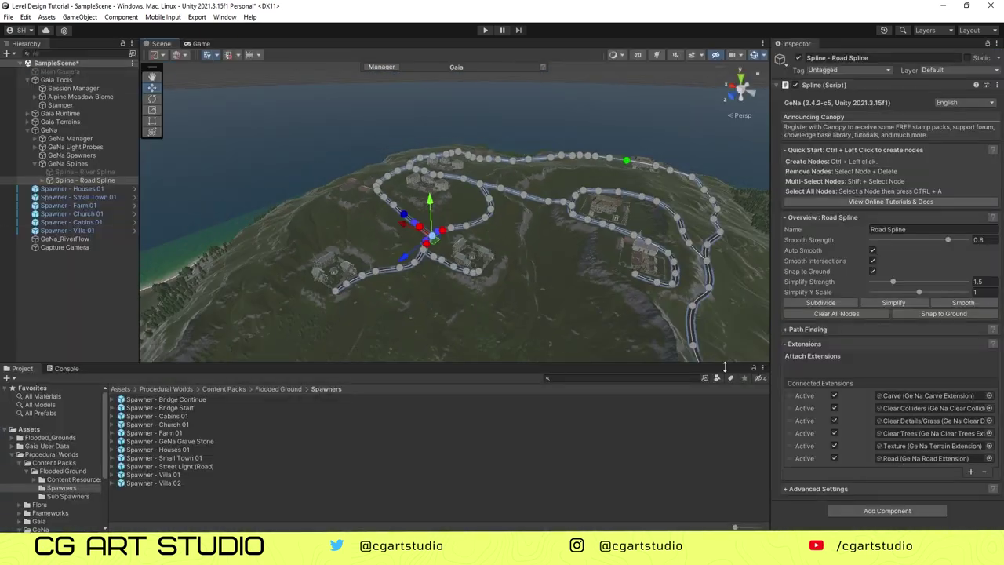
left_click(808, 395)
scroll(554, 237, "up", 10)
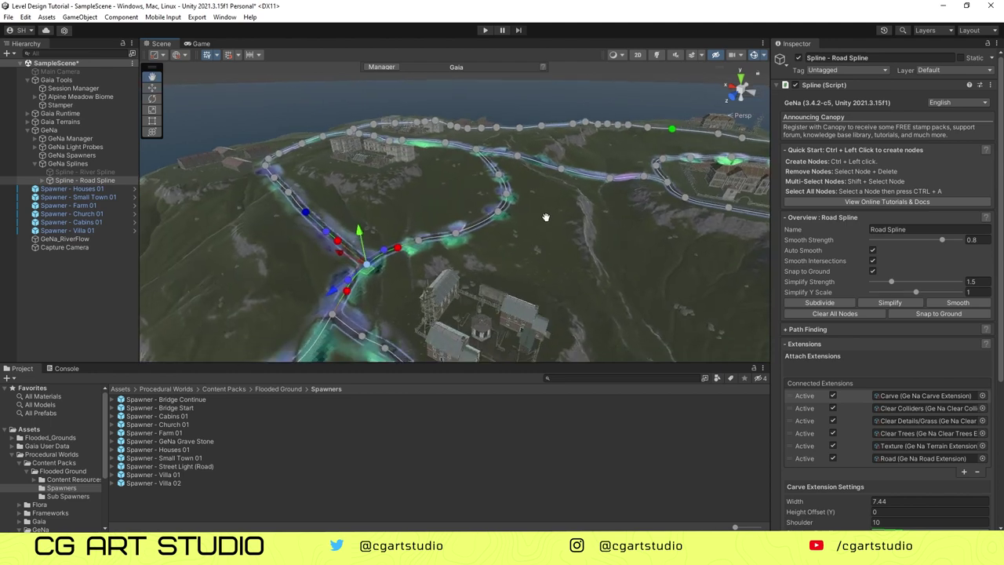
middle_click_drag(546, 217, 588, 151)
scroll(832, 482, "down", 3)
left_click(893, 417)
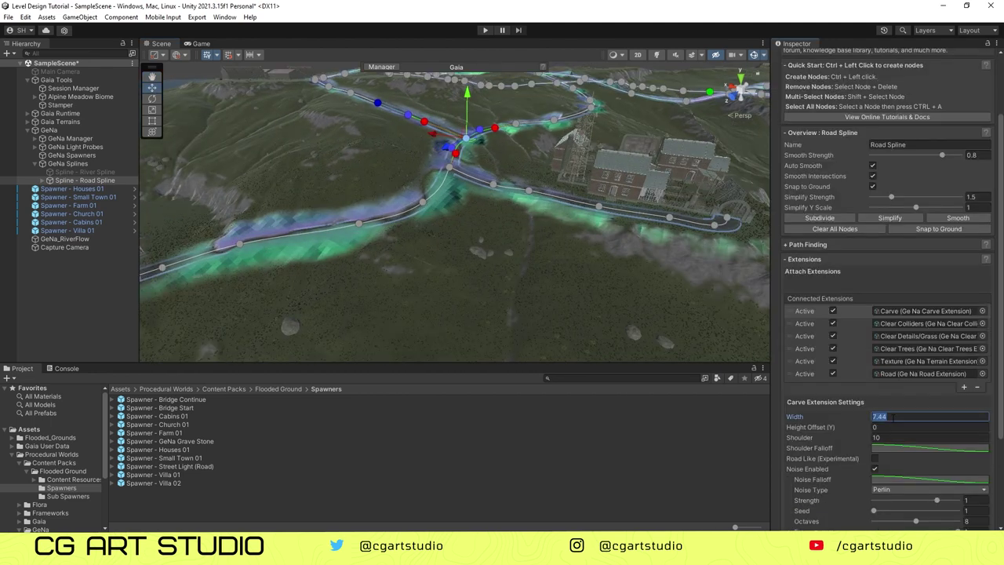
type("10")
scroll(842, 457, "down", 3)
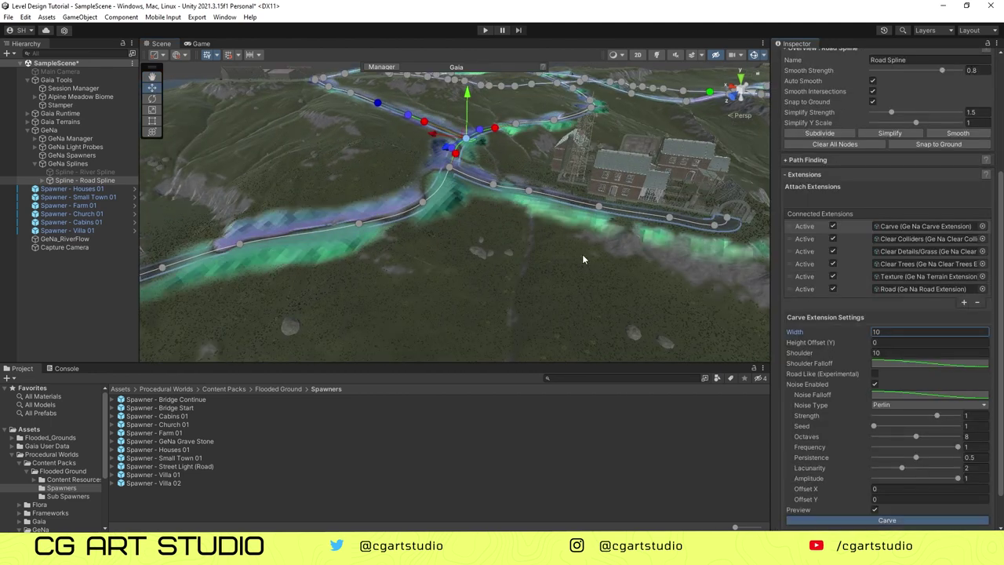
Step: Clear colliders, grass and trees along the road spline and texture its ground with T_Ground_Sand_02_A_Sm
left_click(806, 239)
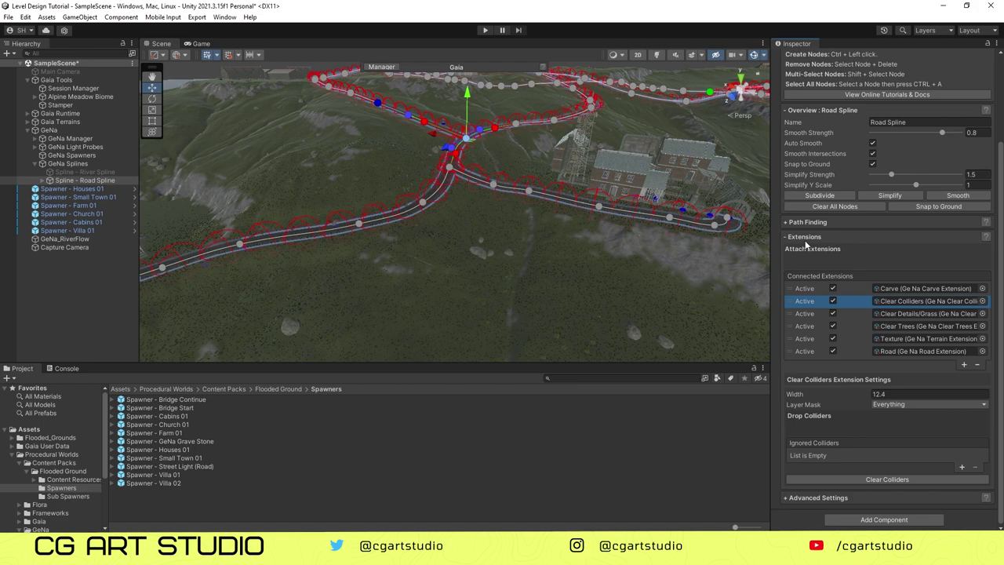
left_click(814, 316)
left_click(810, 371)
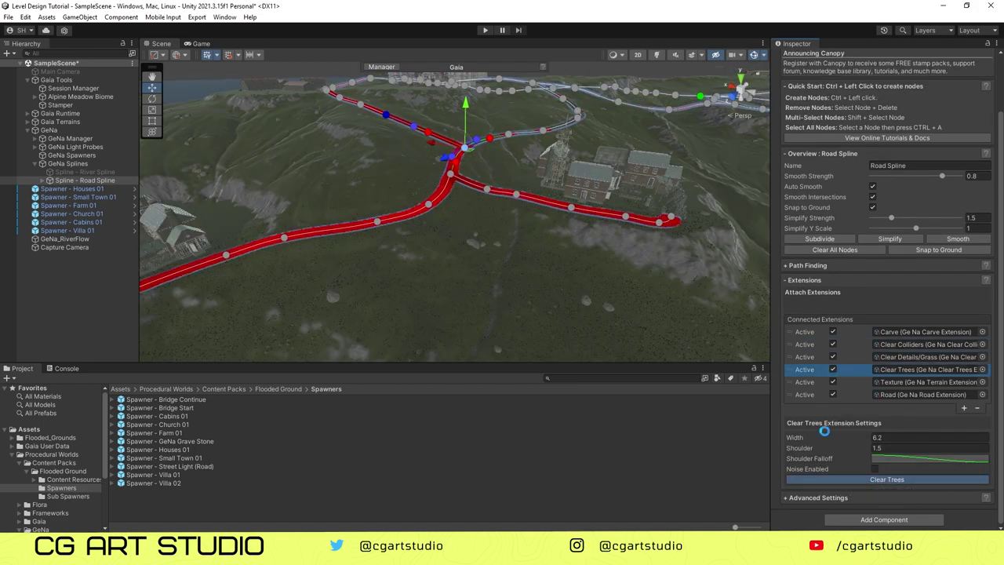
left_click(808, 382)
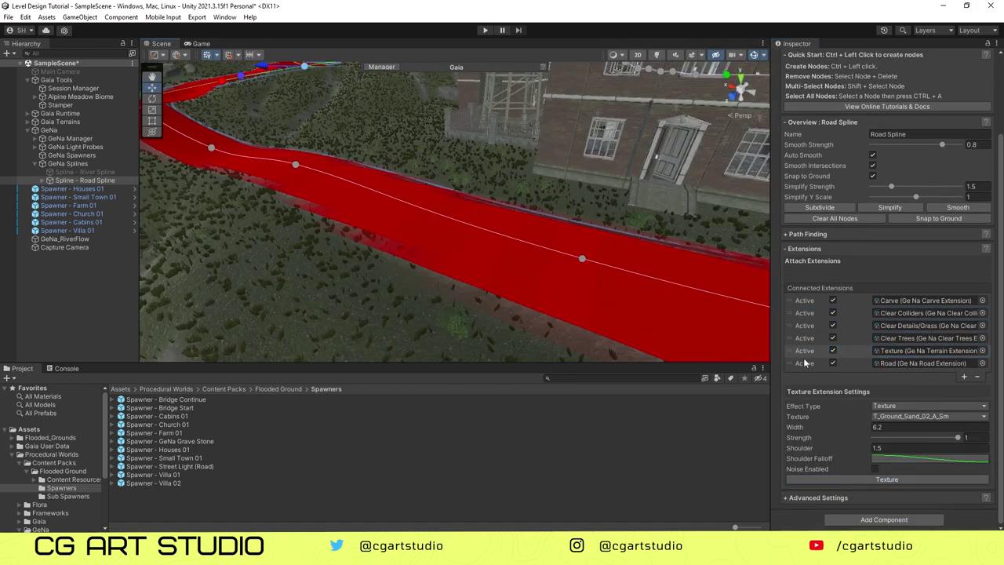
Step: Bake the road spline from its Road extension using the RoadBitumenProfile and accept the baking notice
left_click(804, 363)
scroll(852, 417, "down", 6)
scroll(856, 412, "up", 1)
left_click(872, 290)
left_click(979, 401)
scroll(979, 401, "down", 1)
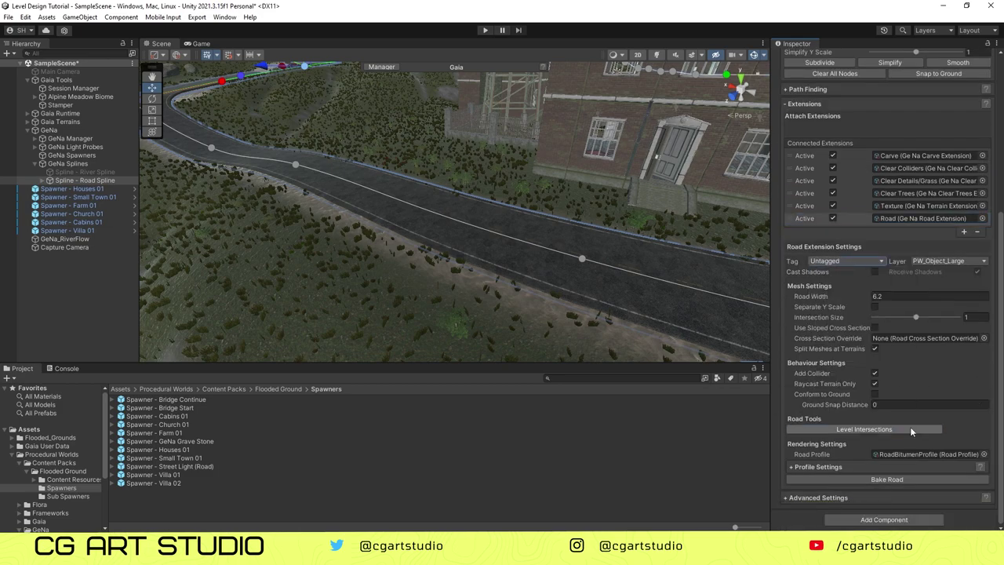
left_click(889, 479)
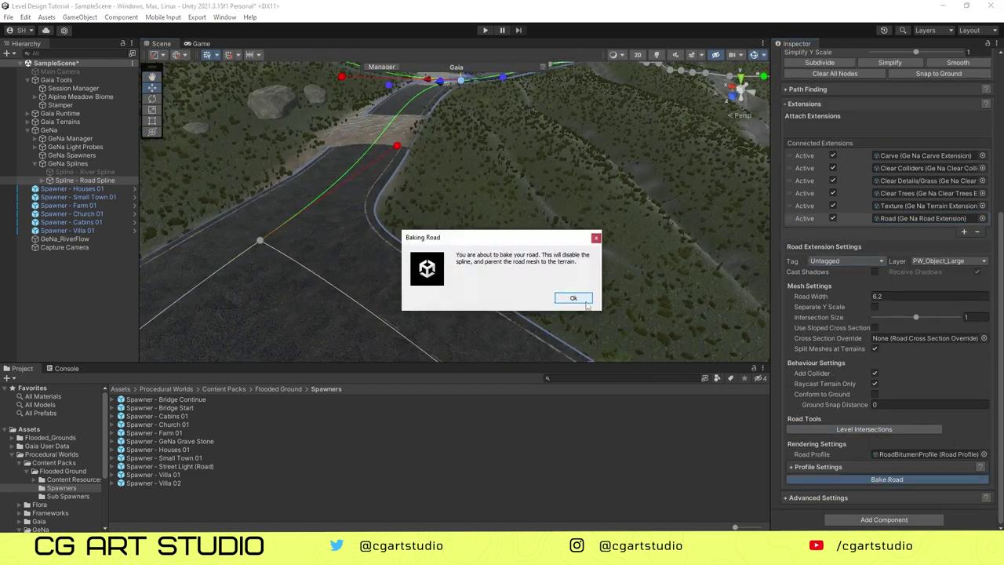
left_click(573, 298)
Step: Select the terrain and brush over the buried road section with Smooth Height at an increased opacity
left_click(516, 282)
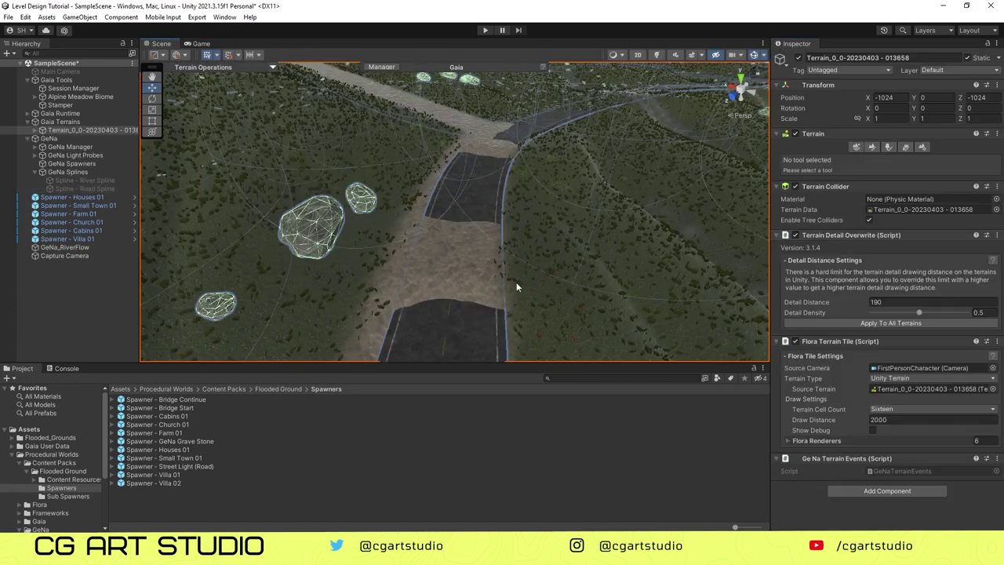
left_click(814, 158)
left_click(829, 218)
left_click_drag(480, 256, 459, 274)
left_click(824, 158)
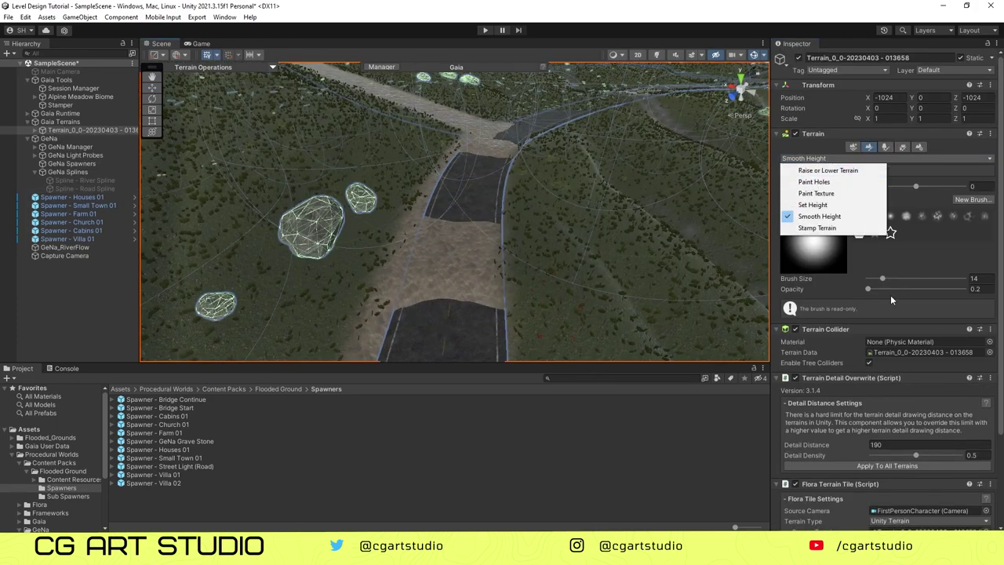
left_click_drag(891, 290, 967, 290)
left_click_drag(455, 255, 456, 267)
Step: Lower the terrain covering the baked road using Raise or Lower Terrain with brush size 14 and opacity 0.6
left_click(805, 159)
left_click(804, 172)
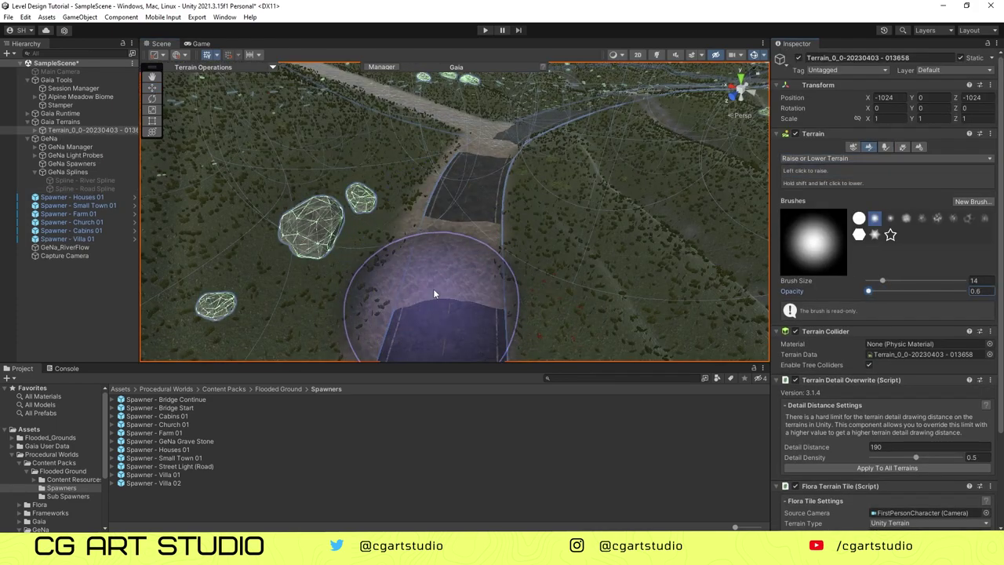
mouse_move(434, 291)
middle_mouse_down()
mouse_move(477, 150)
mouse_move(495, 259)
mouse_move(489, 295)
middle_mouse_up()
left_click_drag(488, 293, 339, 168, "shift")
middle_click_drag(339, 168, 452, 282)
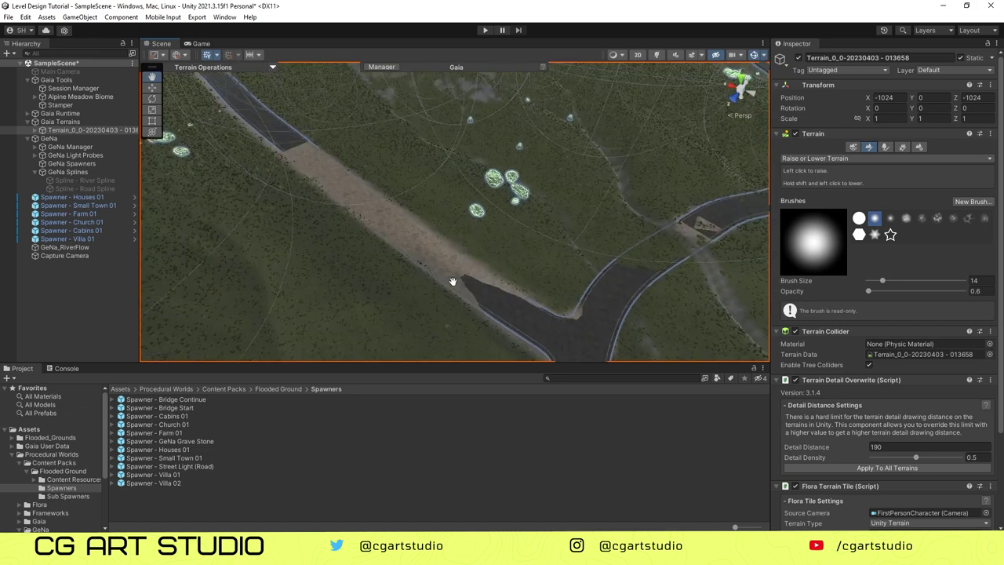
left_click_drag(292, 137, 437, 250, "shift")
Step: Lower the terrain over the next buried road stretches near the junction
middle_click_drag(667, 263, 502, 286)
left_click_drag(506, 281, 427, 315, "shift")
middle_click_drag(491, 263, 417, 303)
left_click_drag(417, 303, 553, 244, "shift")
Step: Lower the ground over the remaining buried road patches and inspect the roads around the church and villa compounds
middle_click_drag(632, 157, 464, 338)
left_click(75, 314)
left_click(504, 249)
left_click(549, 228)
mouse_move(510, 233)
left_mouse_down("shift")
mouse_move(491, 200)
mouse_move(499, 228)
left_mouse_up("shift")
scroll(494, 212, "down", 3)
mouse_move(460, 164)
right_mouse_down()
mouse_move(448, 188)
mouse_move(468, 235)
right_mouse_up()
mouse_move(467, 240)
left_mouse_down("alt")
mouse_move(561, 224)
mouse_move(464, 336)
mouse_move(488, 285)
mouse_move(491, 322)
mouse_move(480, 277)
left_mouse_up("alt")
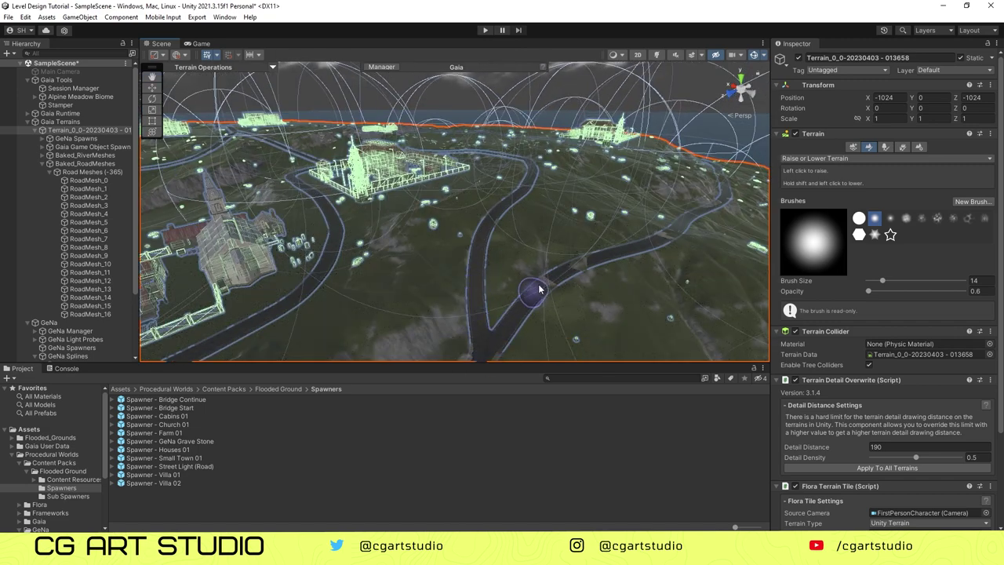
left_click_drag(561, 273, 511, 307, "alt")
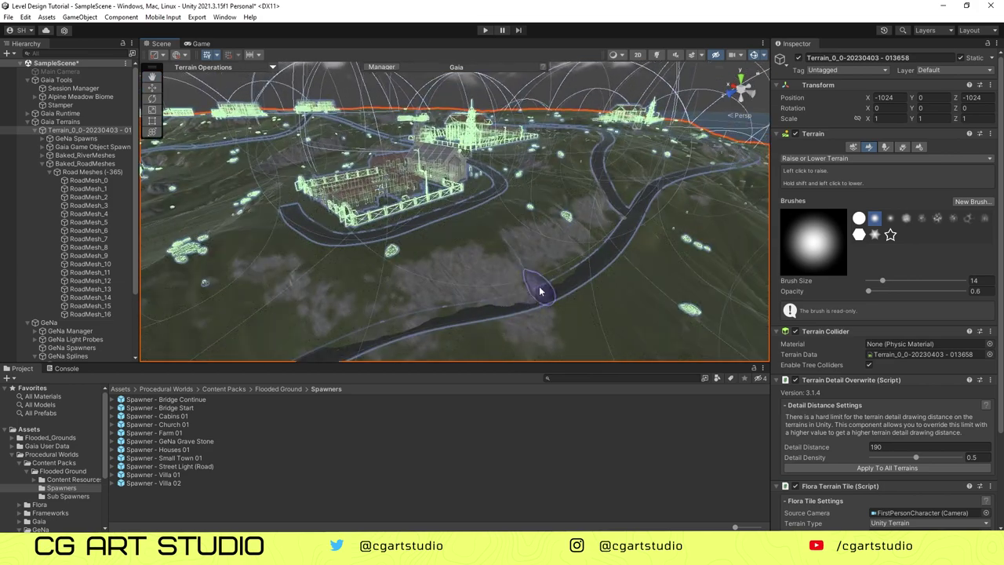
left_click_drag(363, 329, 514, 307, "alt")
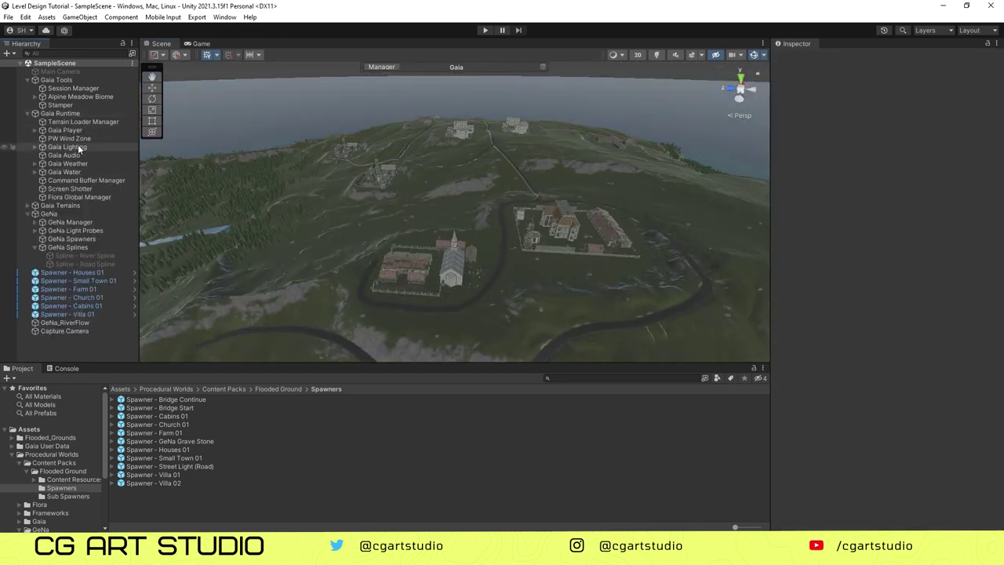
Step: Move the Gaia Player onto the road between the villa and the church at about X 49.84, Y 9.7, Z -59.2 and save the scene
scroll(455, 221, "down", 5)
left_click(152, 88)
left_click_drag(451, 345, 455, 204)
key("f")
left_click_drag(469, 200, 469, 110)
left_click_drag(469, 110, 453, 176, "alt")
left_click_drag(455, 228, 565, 251)
left_click_drag(565, 251, 607, 248)
key("f")
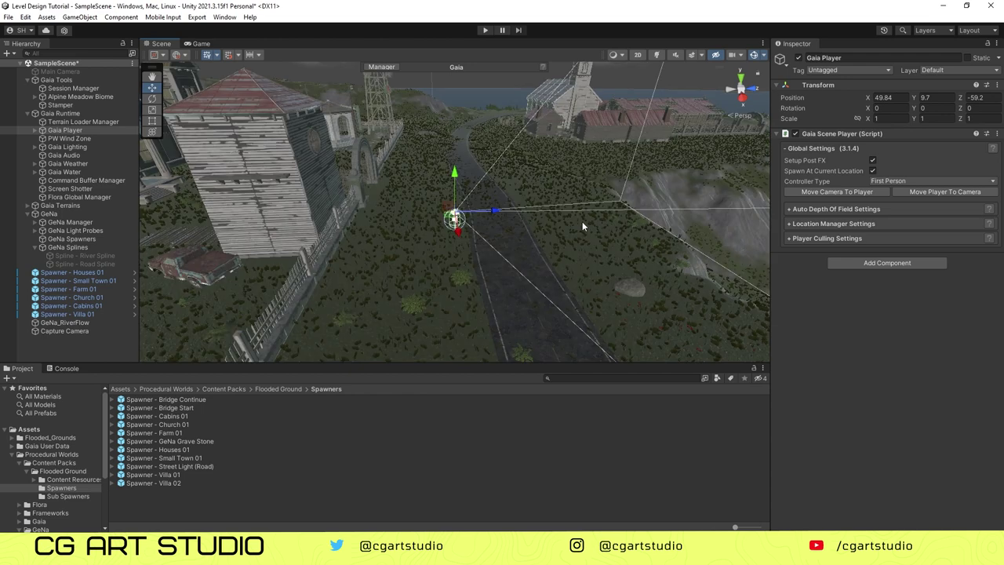
key("ctrl+s")
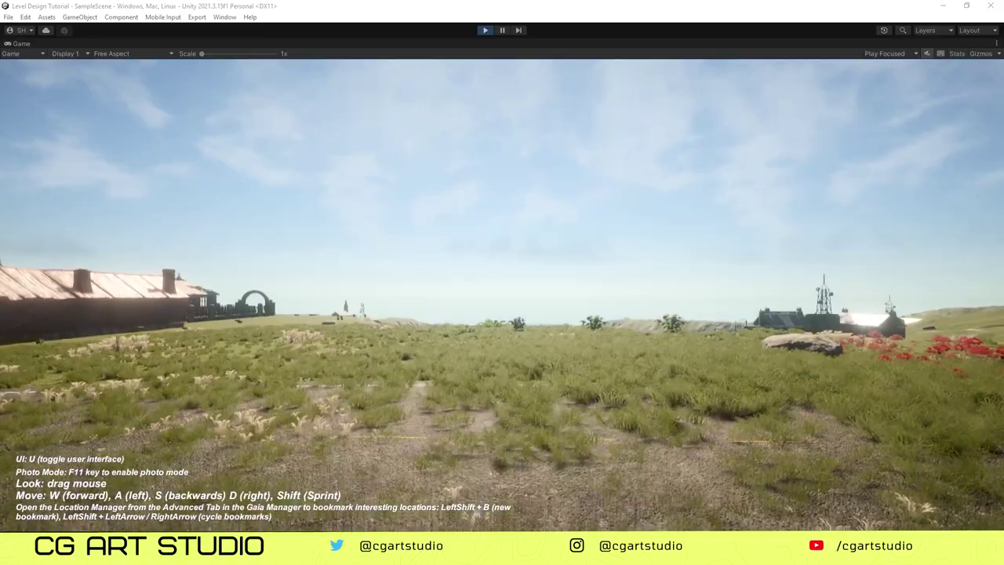
Step: Look around the grass-covered road in the play test, end it, and respawn the Alpine Meadow Biome with its enabled spawners
left_click_drag(800, 246, 272, 327)
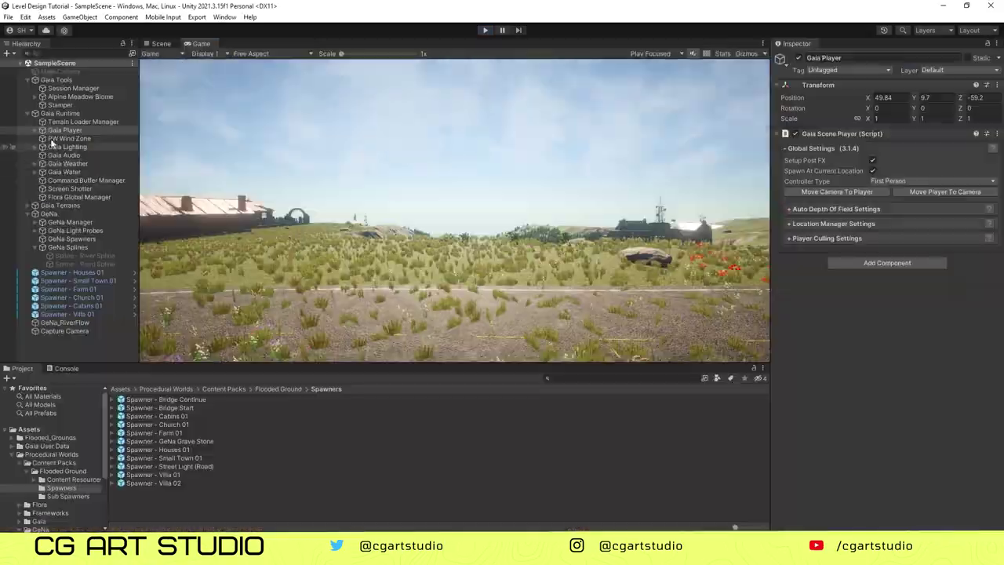
left_click(62, 97)
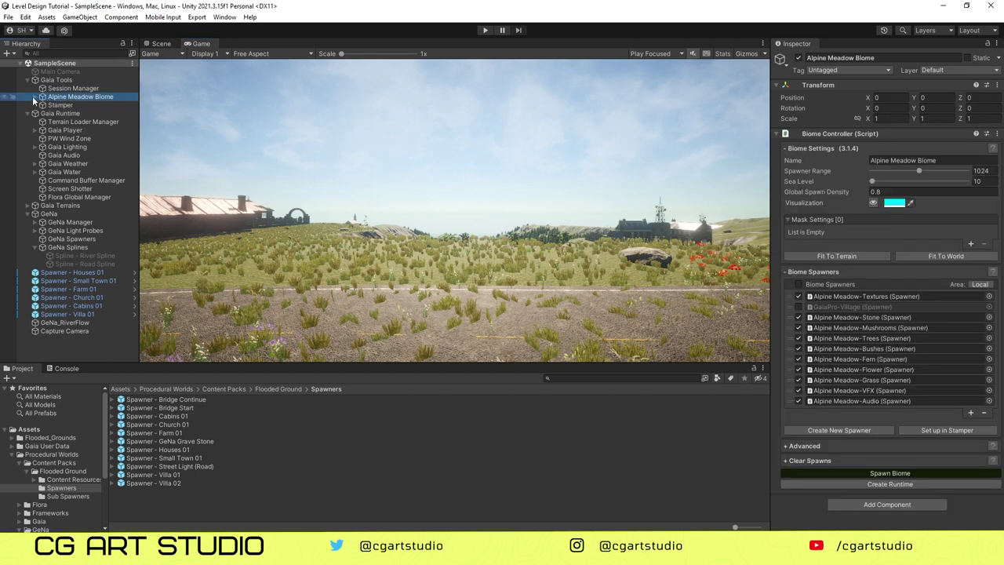
left_click(33, 96)
left_click(33, 96)
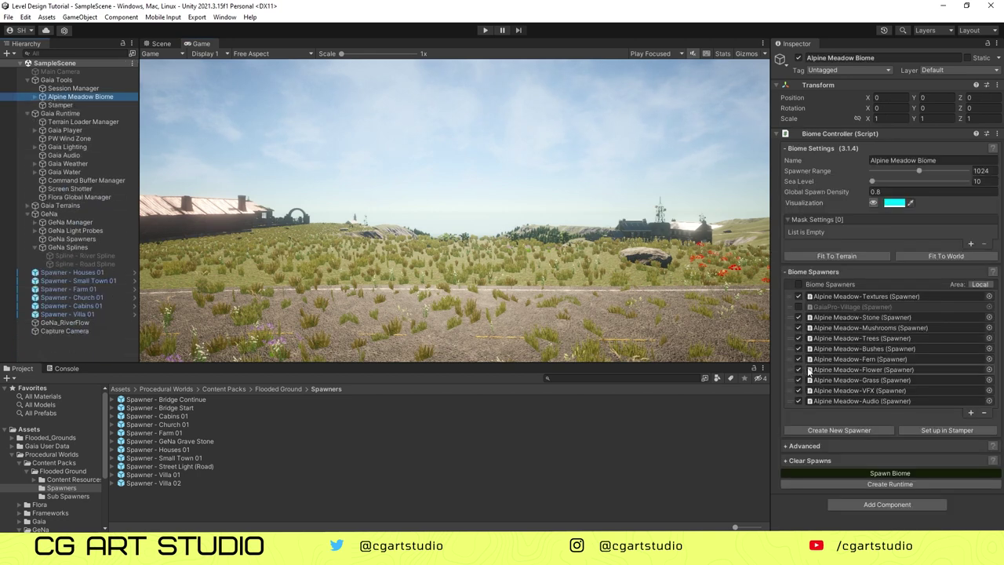
left_click(890, 474)
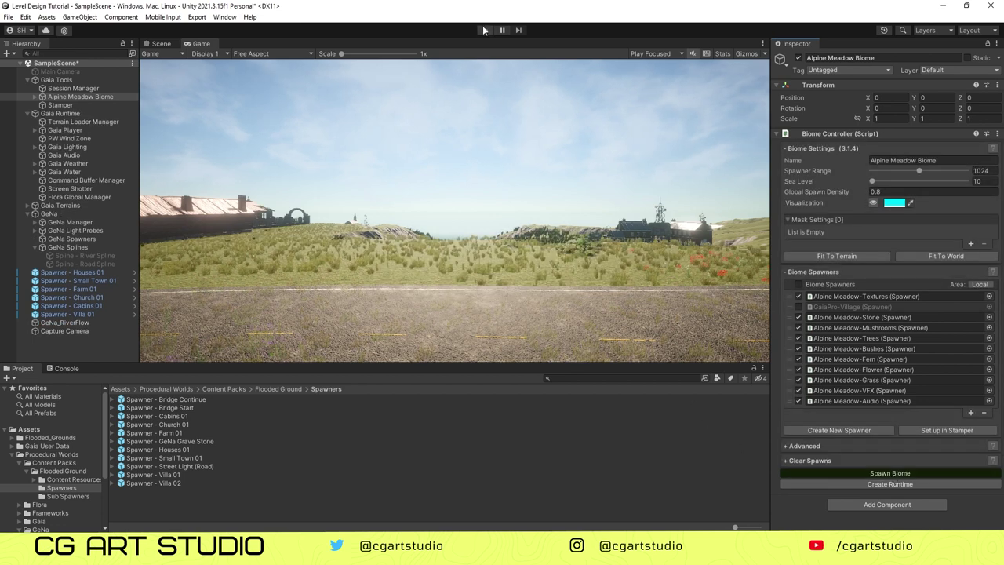
Step: Play-test the level again and walk forward along the road near the church to inspect the respawned vegetation
left_click(485, 30)
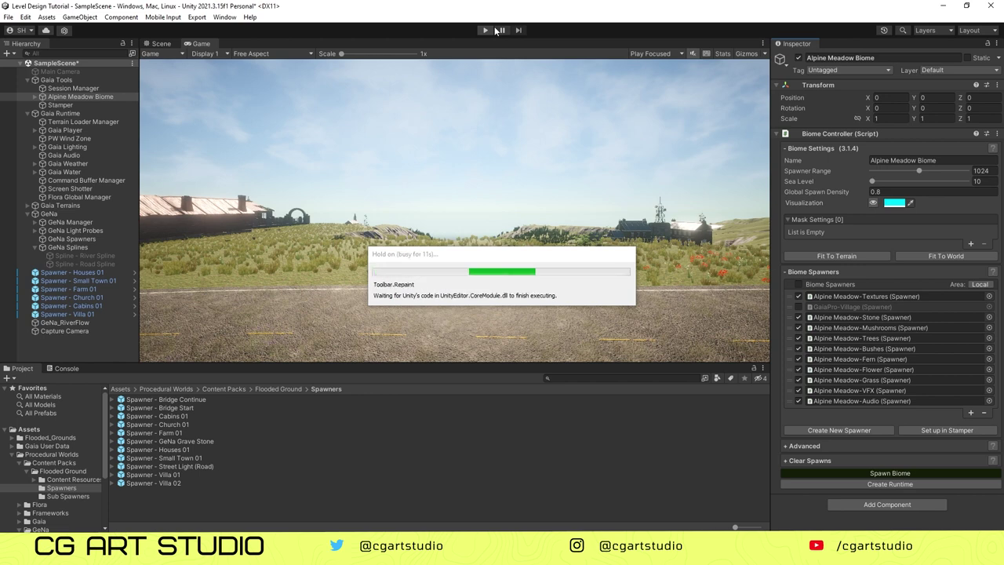
key("w")
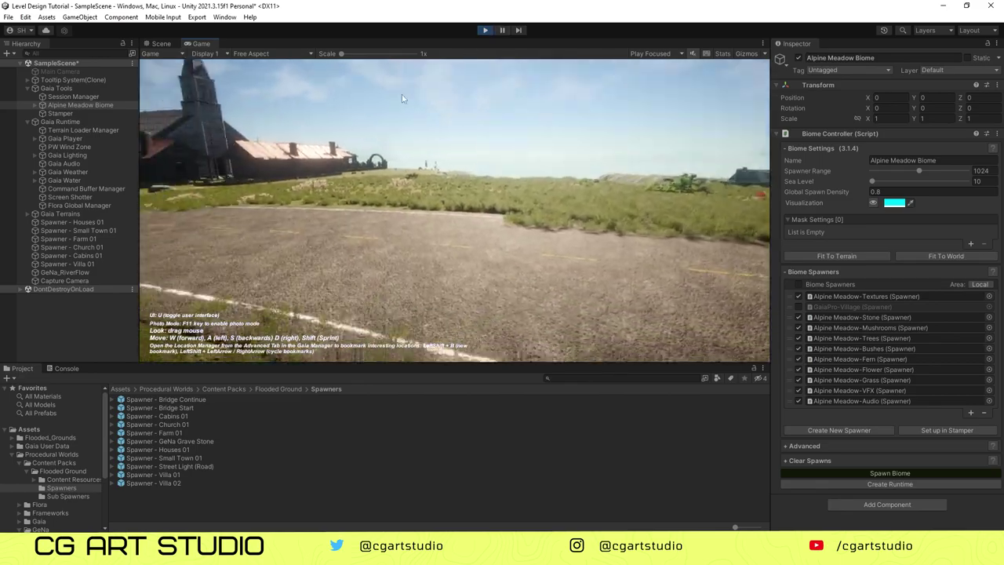